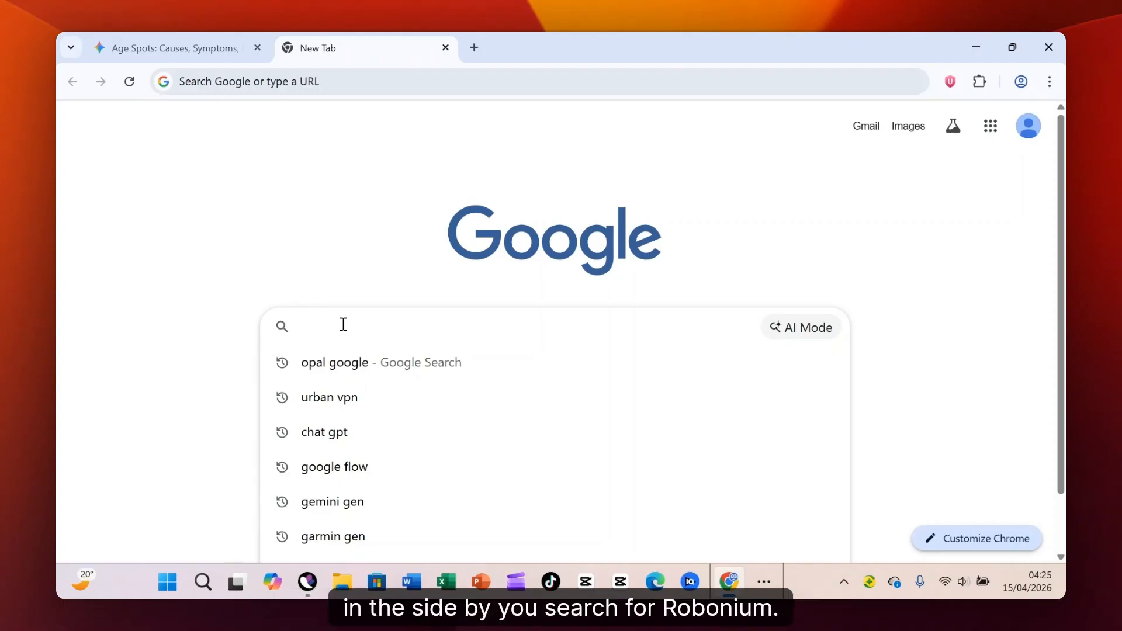
- Search Google for "roboneo ai" and open the official RoboNeo website from the results
text(roboneo)
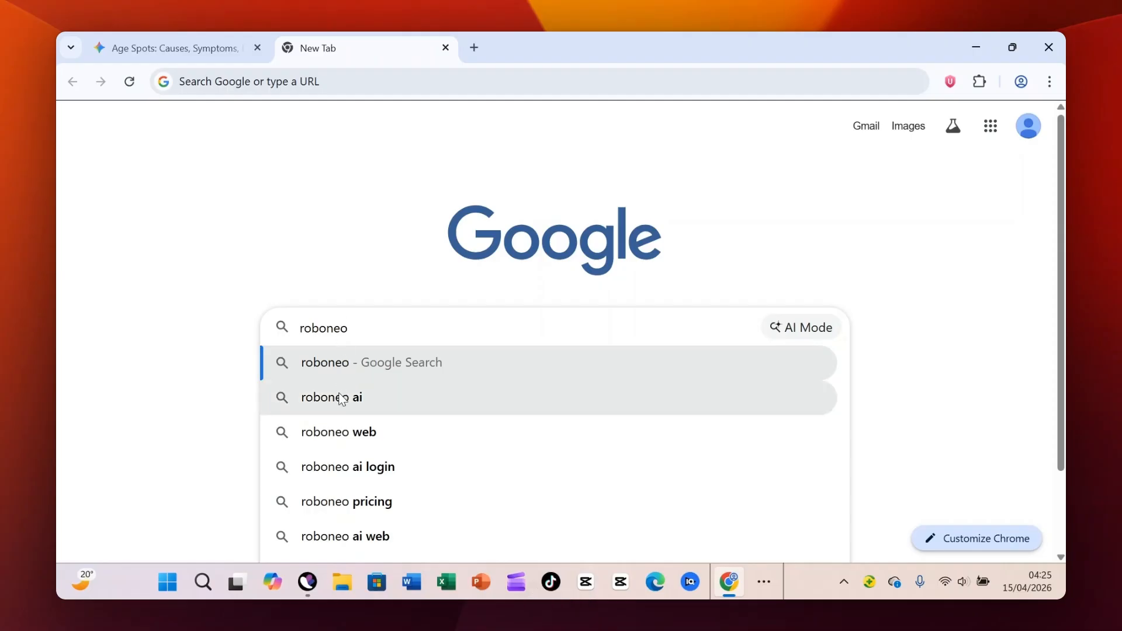
click(313, 397)
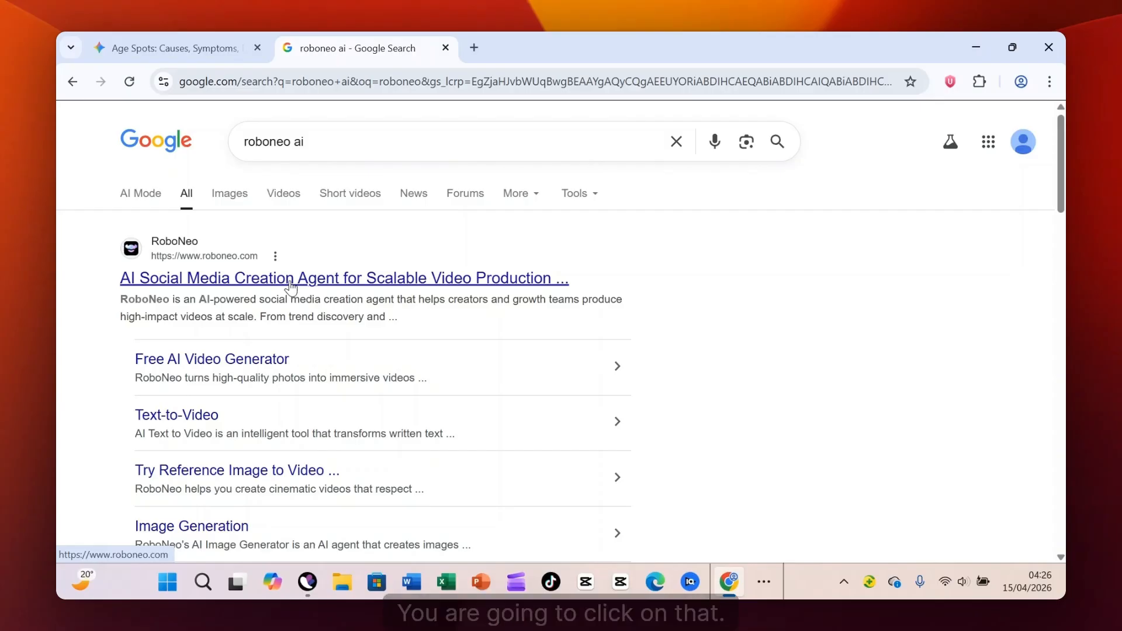
click(291, 280)
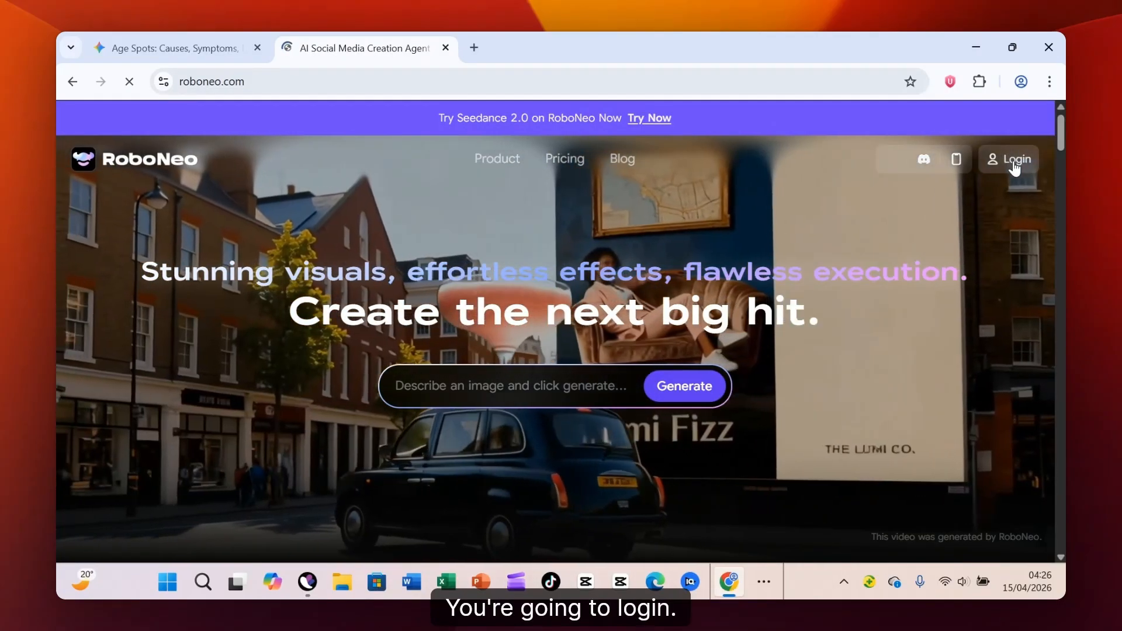
- Log in to RoboNeo by continuing with Google and dismiss the Invite Friends dialog
click(1015, 163)
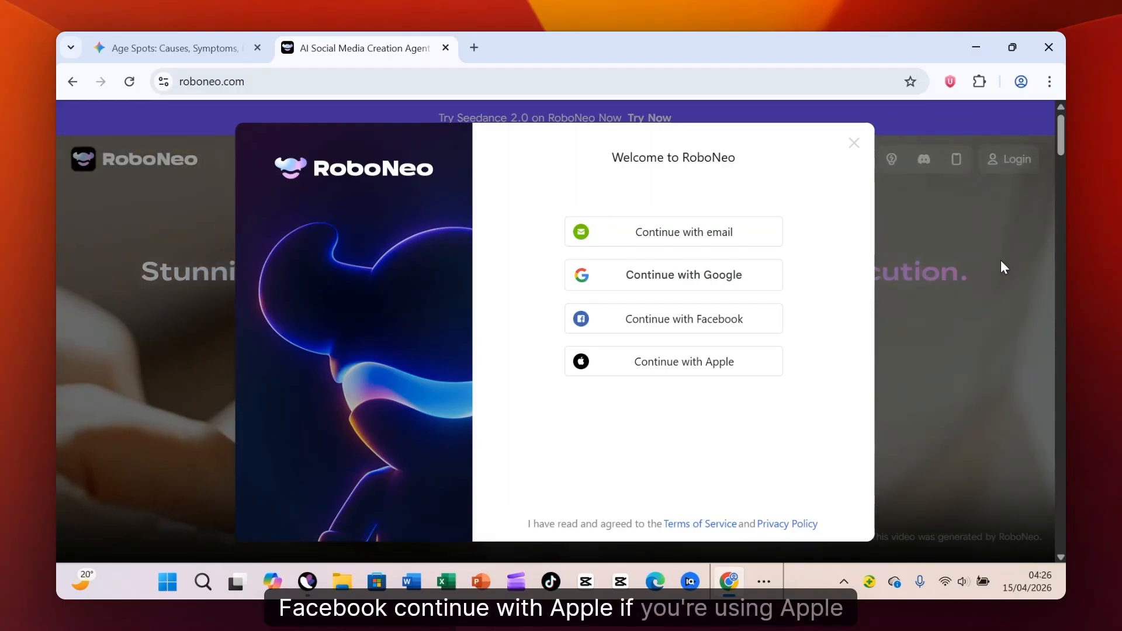
click(762, 277)
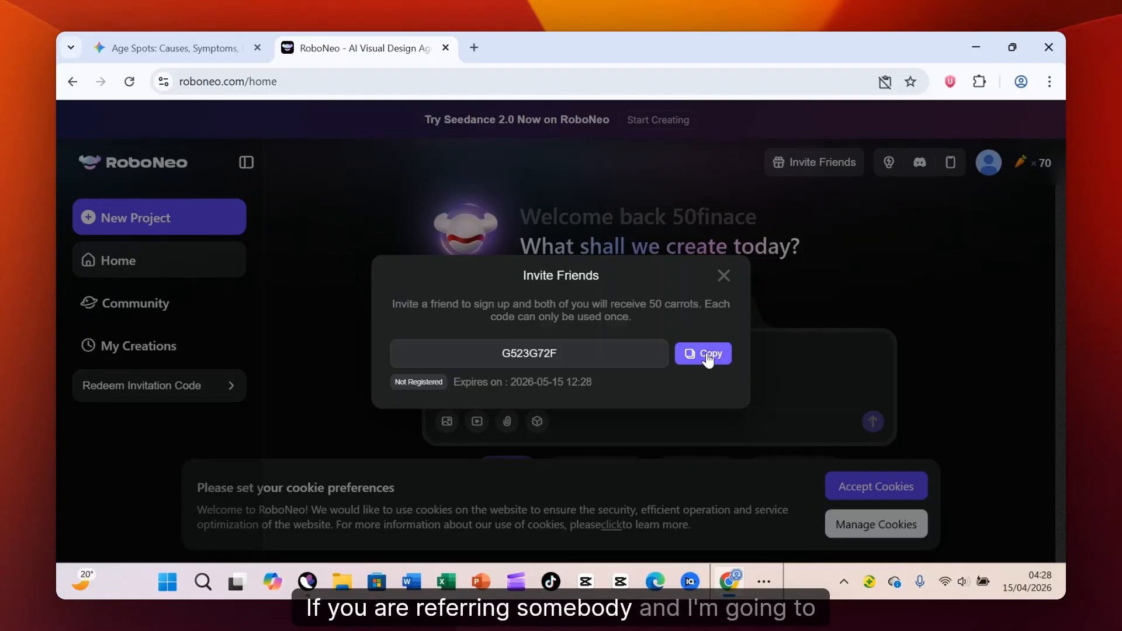
key(Escape)
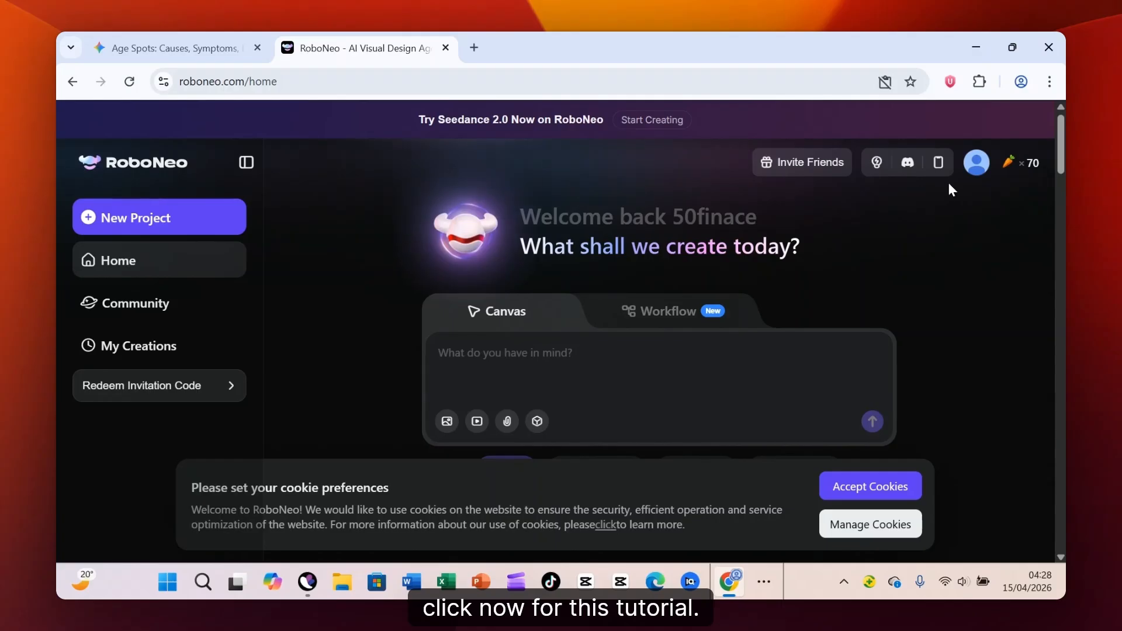
- Examine the account menu options and browse the example videos in the Trends Into Creations gallery
mouse_move(980, 162)
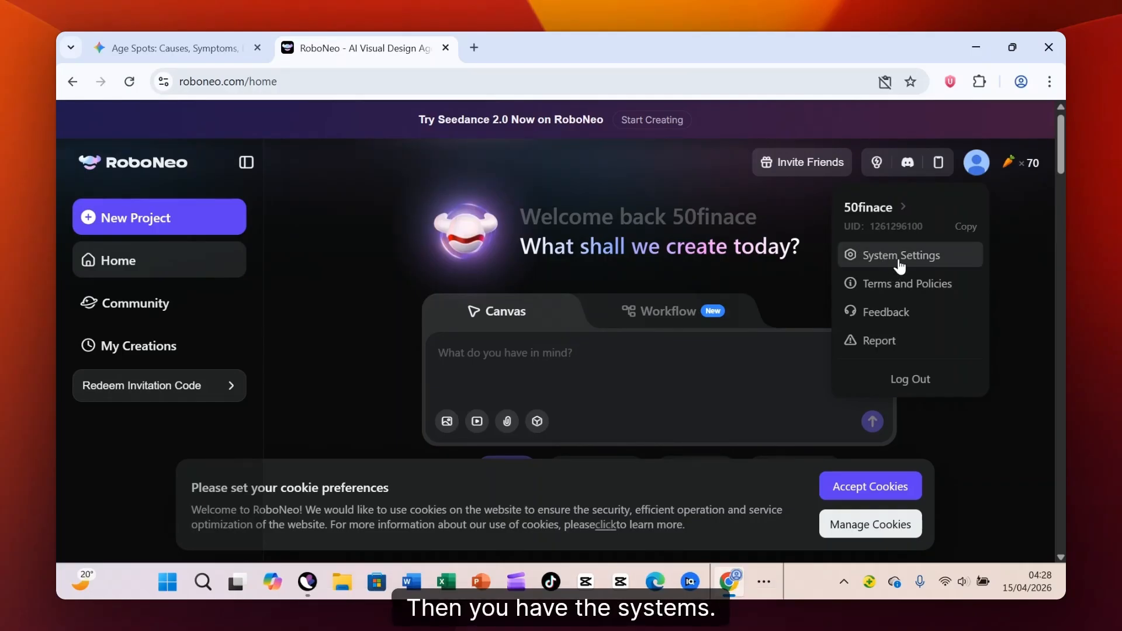
mouse_move(898, 291)
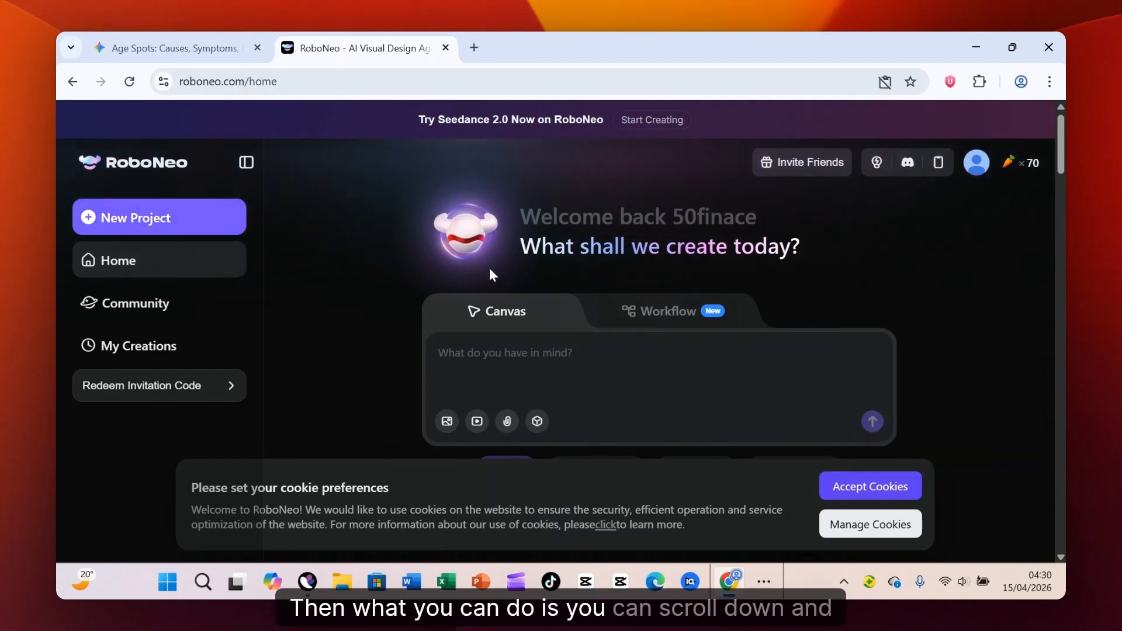
scroll(622, 362, down, 8)
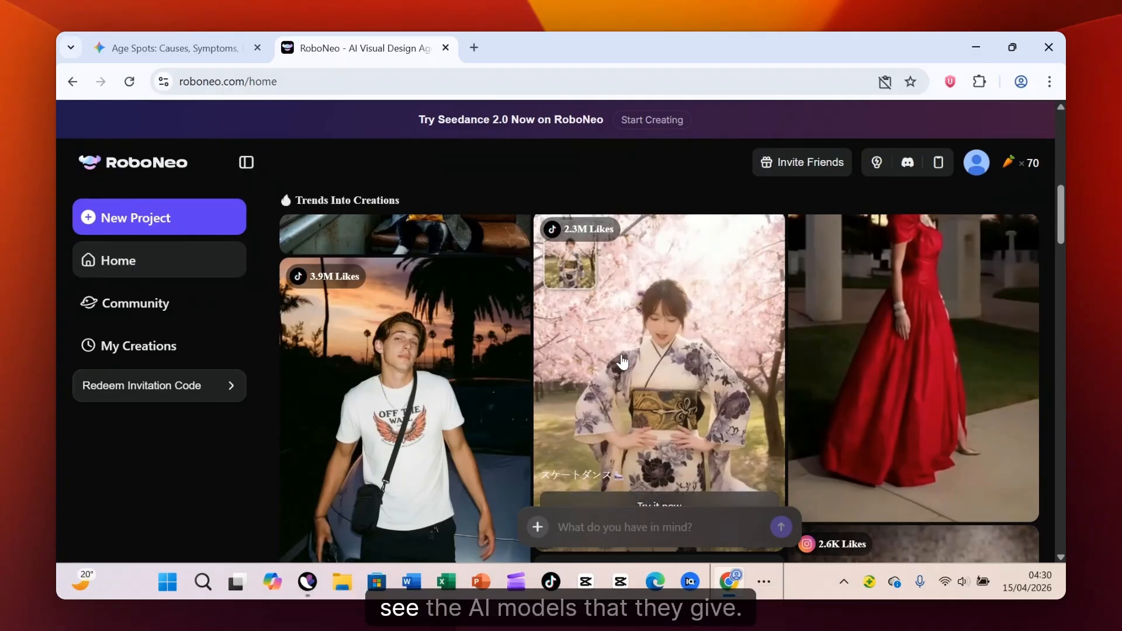
scroll(620, 368, up, 4)
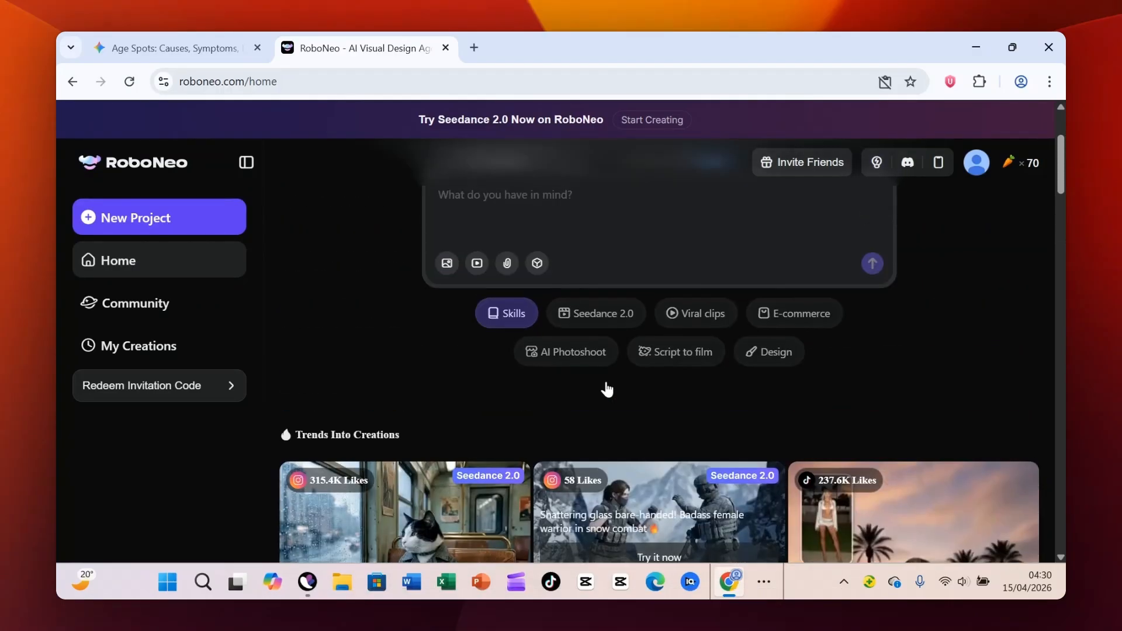
scroll(606, 390, down, 3)
scroll(731, 336, down, 1)
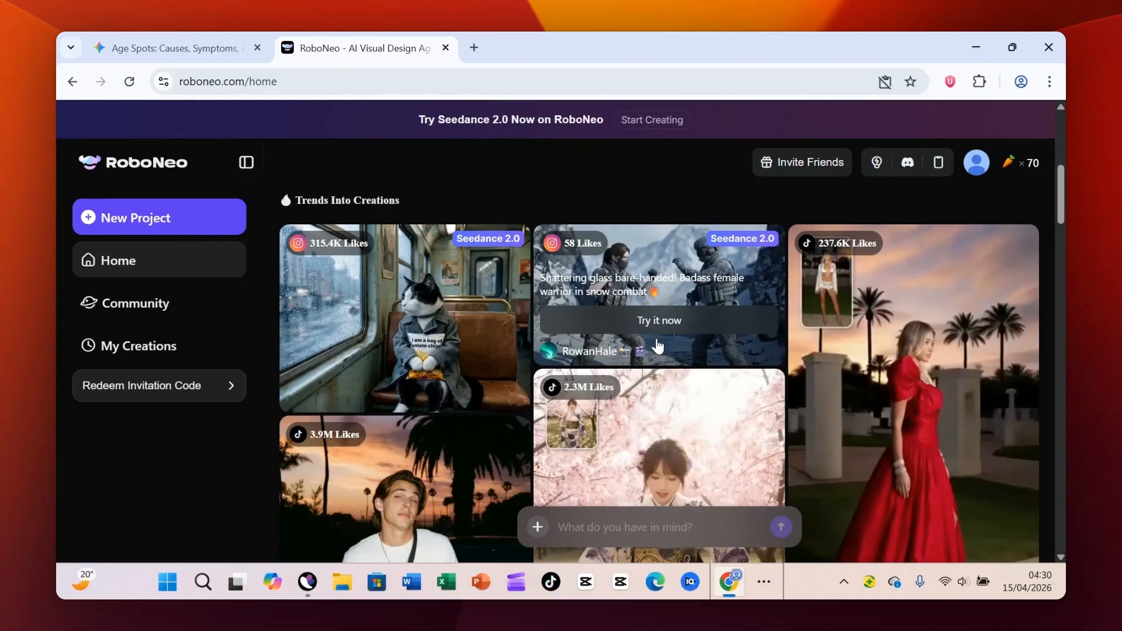
scroll(658, 346, up, 1)
scroll(467, 354, down, 5)
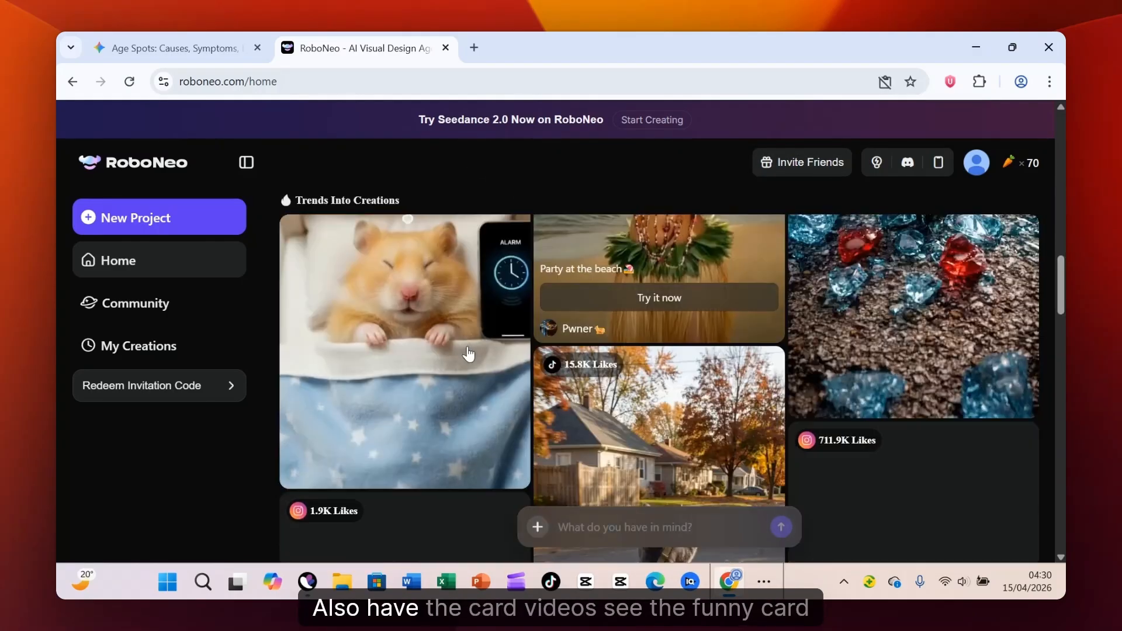
scroll(467, 353, up, 1)
scroll(674, 361, down, 4)
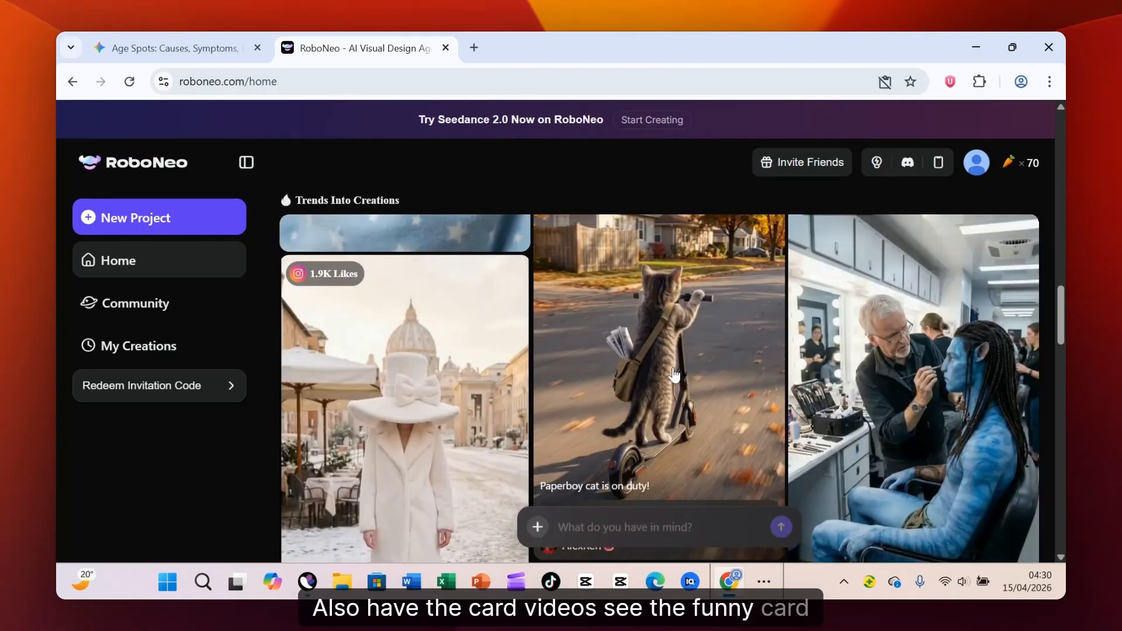
scroll(672, 368, down, 5)
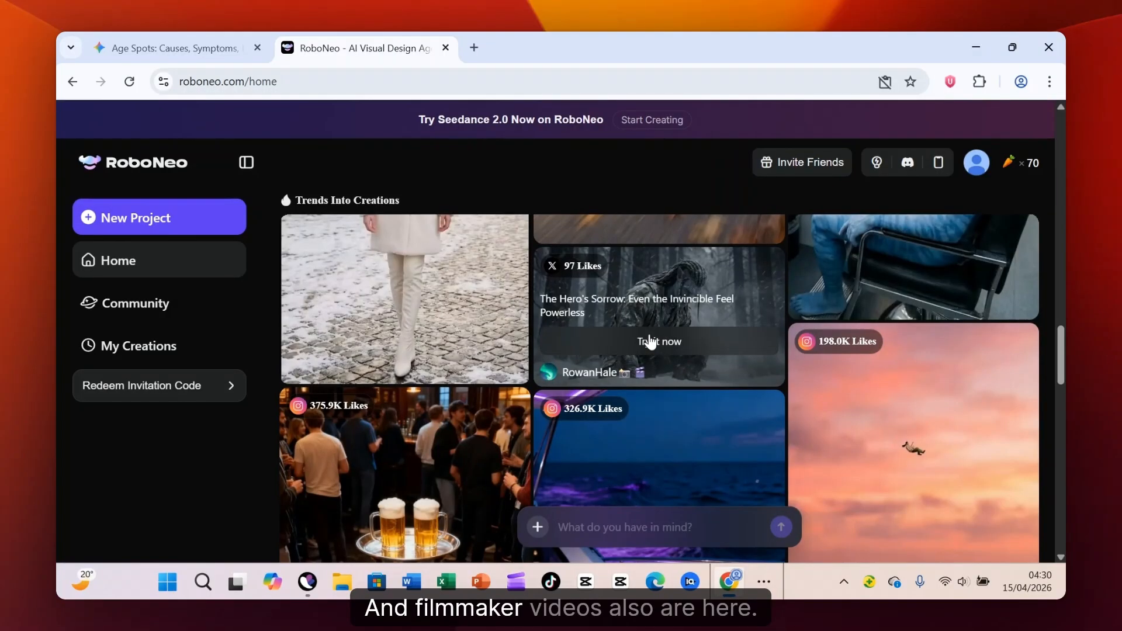
scroll(655, 332, down, 5)
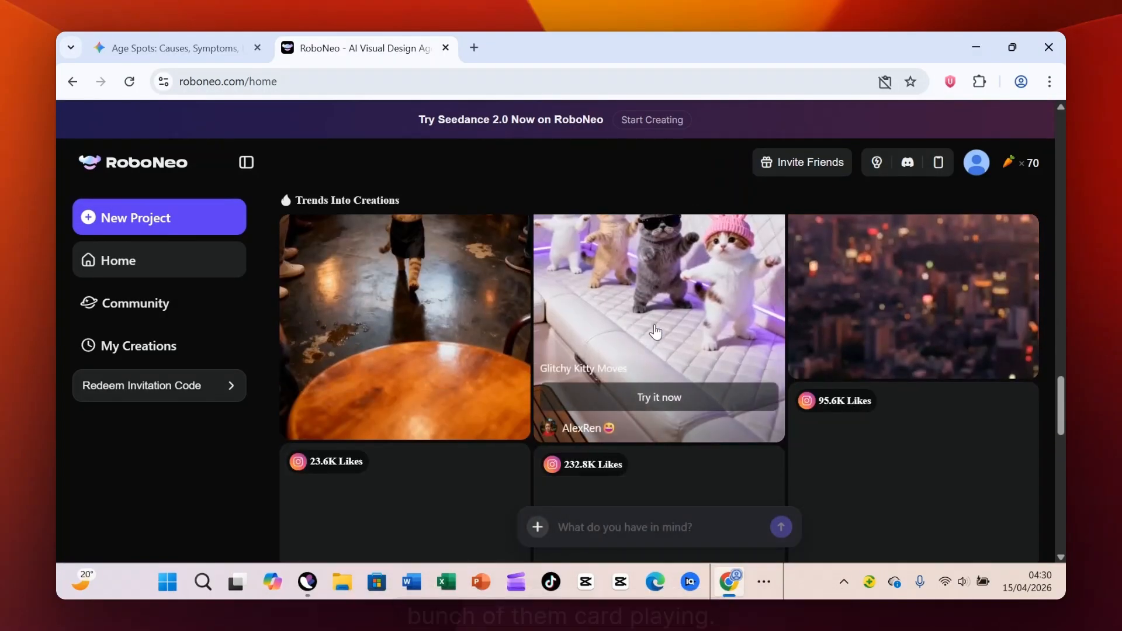
scroll(658, 331, up, 1)
scroll(659, 331, down, 10)
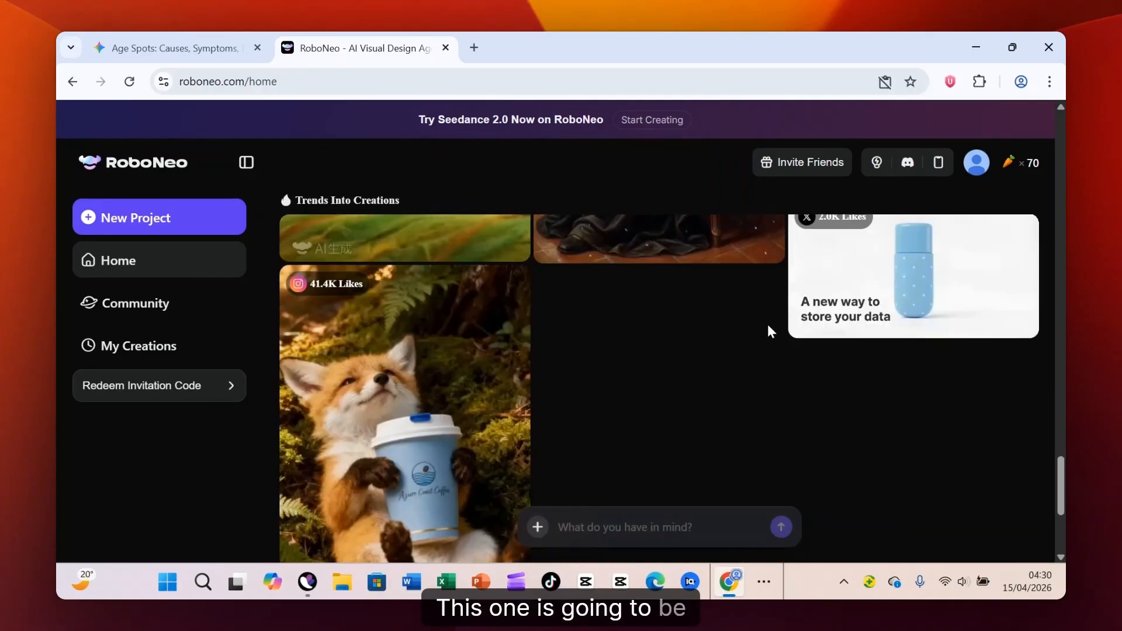
mouse_move(894, 292)
scroll(639, 321, down, 5)
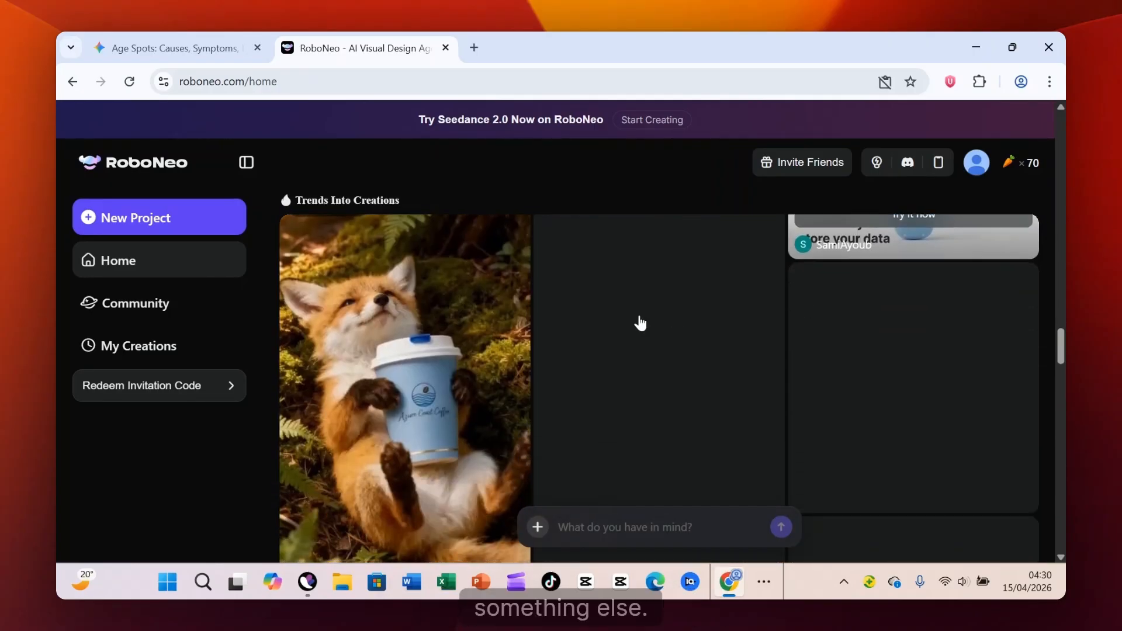
scroll(462, 315, down, 5)
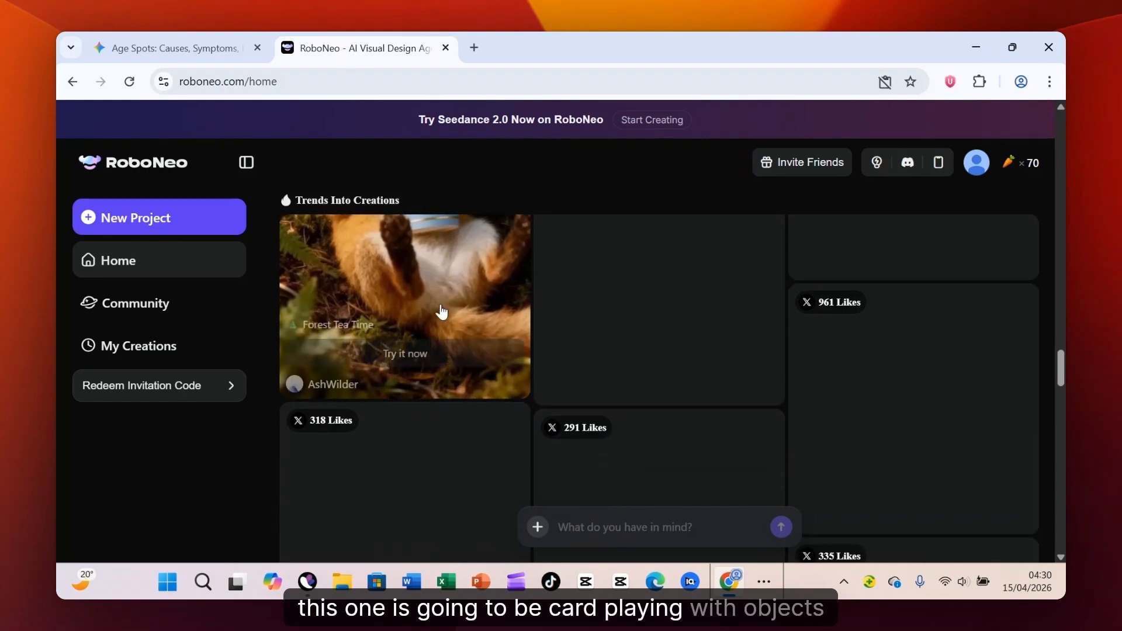
scroll(535, 305, down, 5)
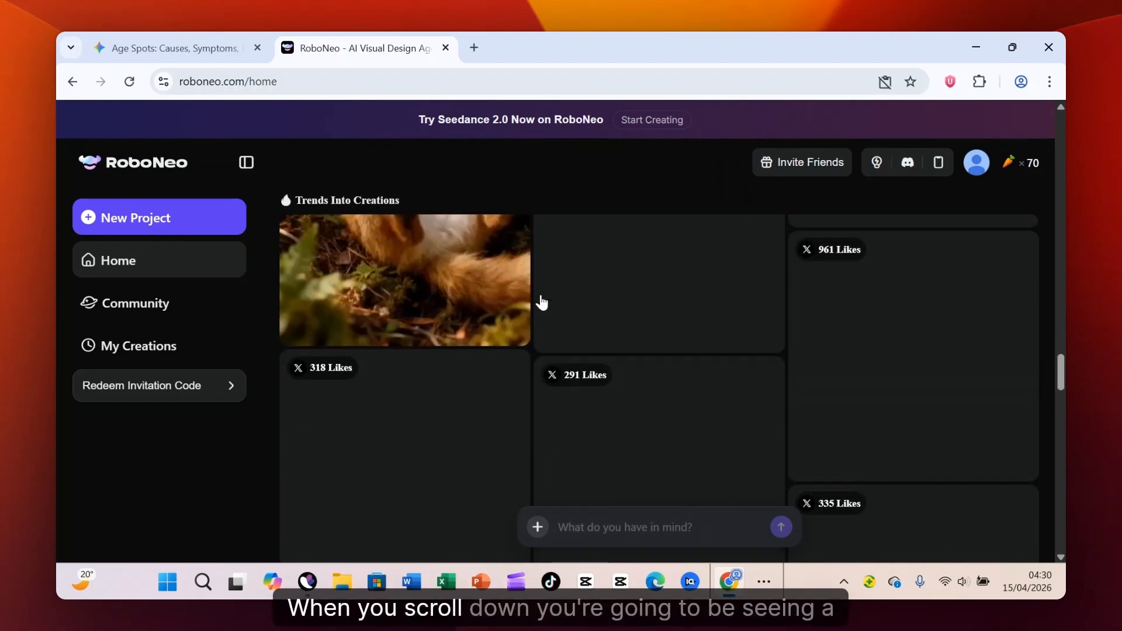
scroll(731, 316, down, 10)
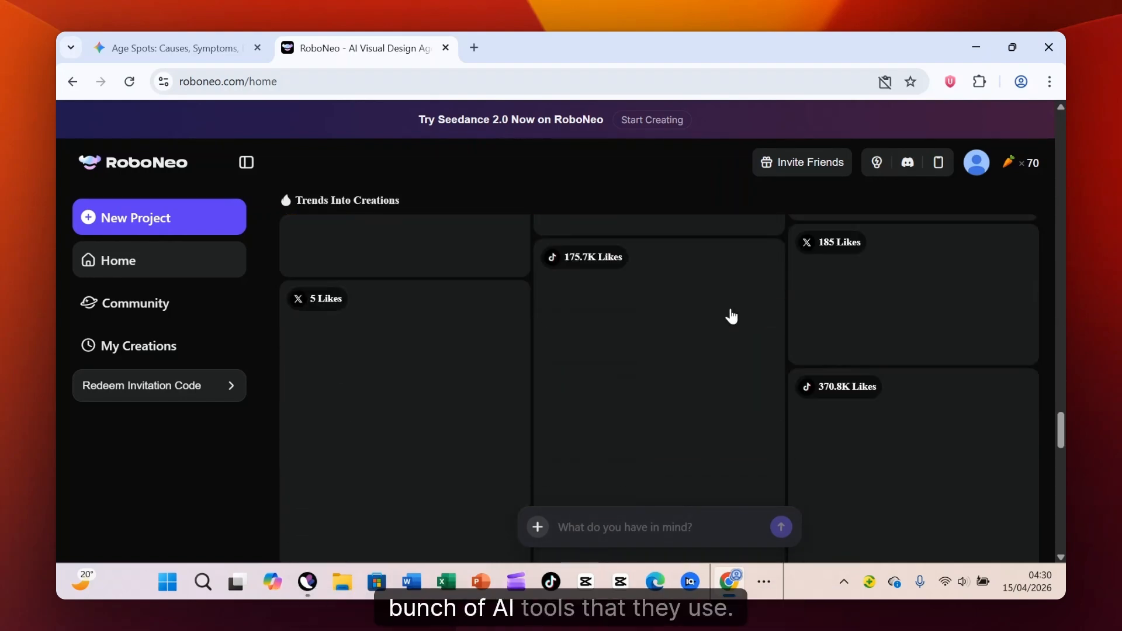
scroll(681, 308, down, 3)
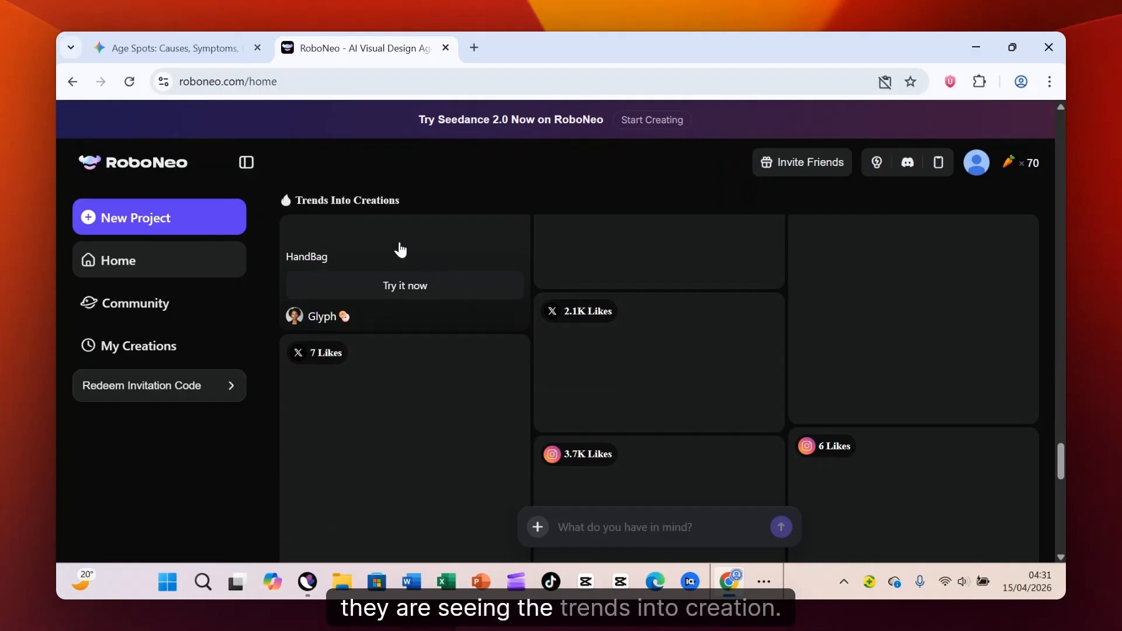
- Start a new project in Workflow mode
scroll(546, 298, up, 10)
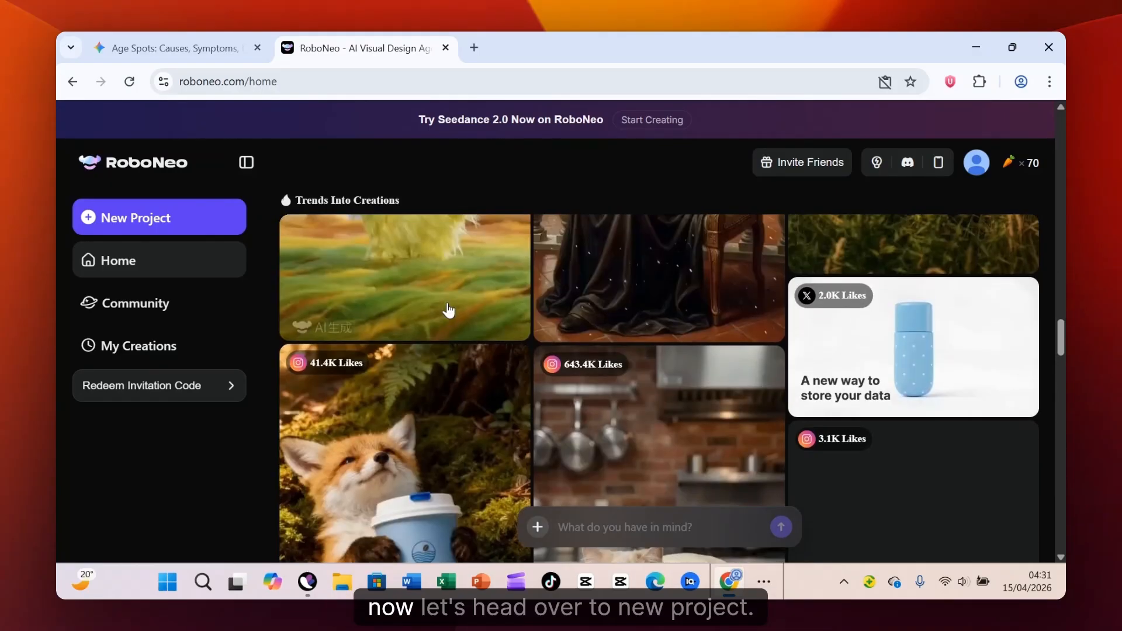
scroll(419, 285, up, 5)
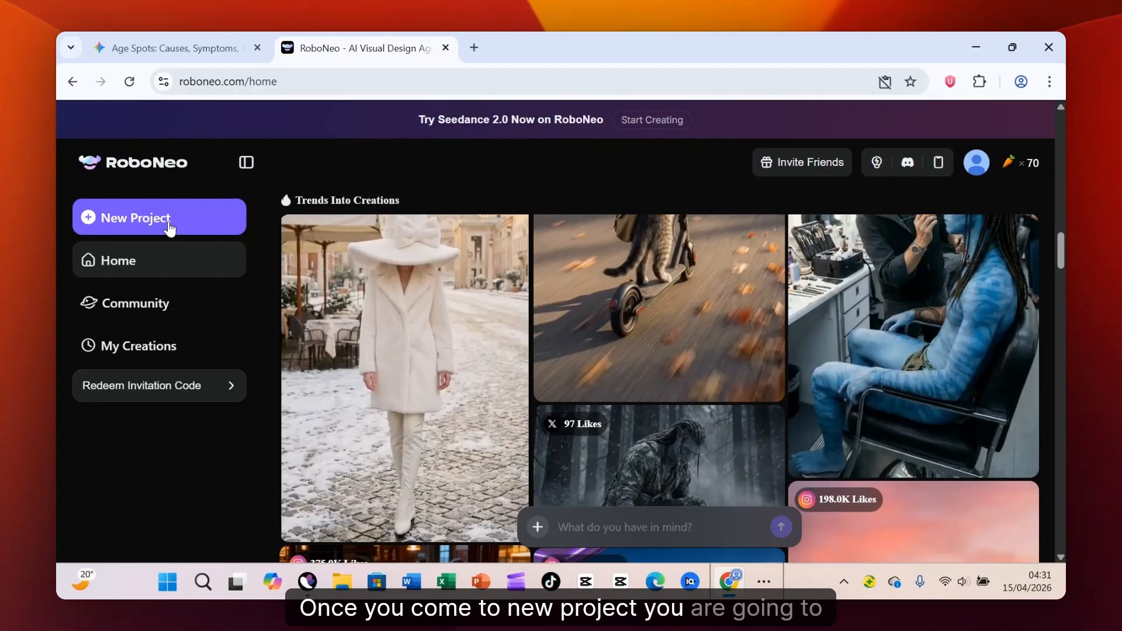
click(168, 222)
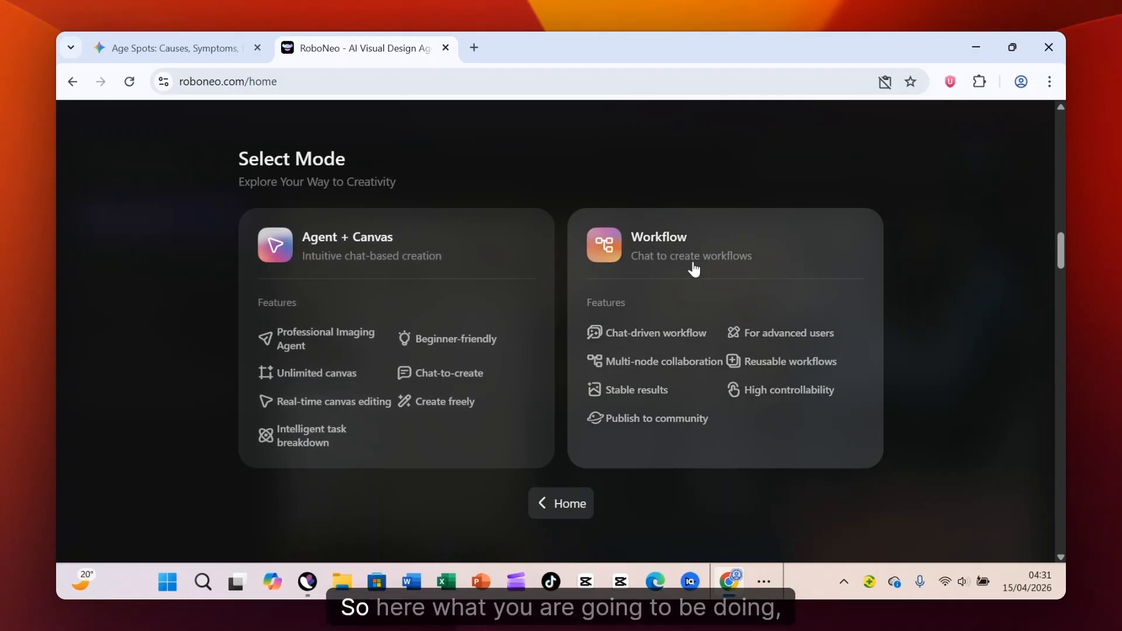
click(732, 245)
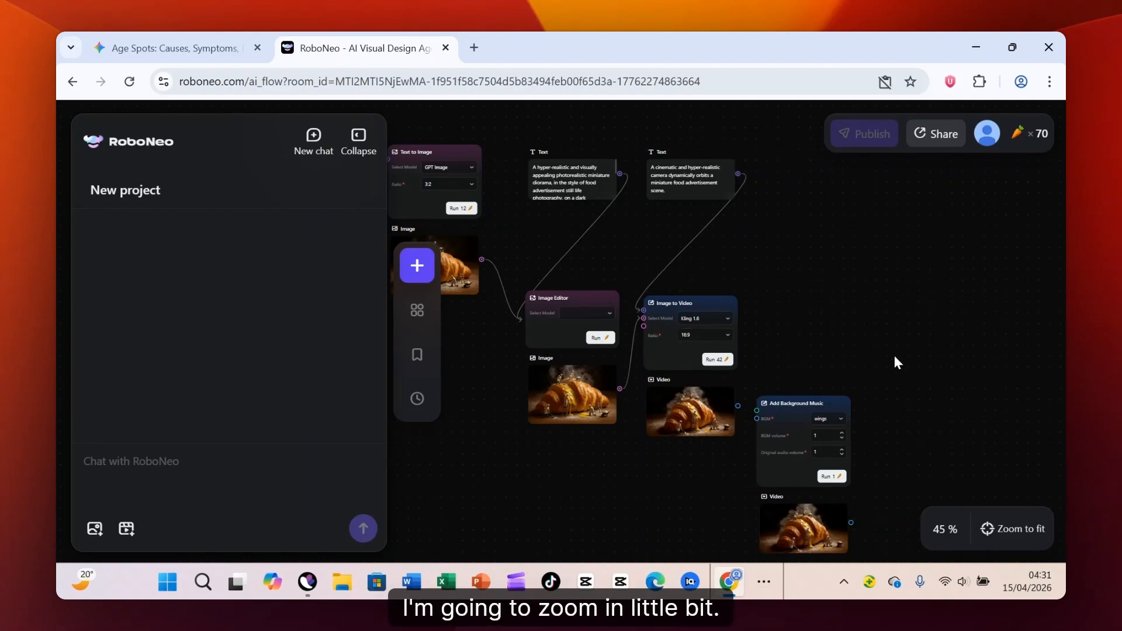
- Spread the template's connected nodes apart on the workflow canvas and try to select them all
scroll(893, 336, up, 2)
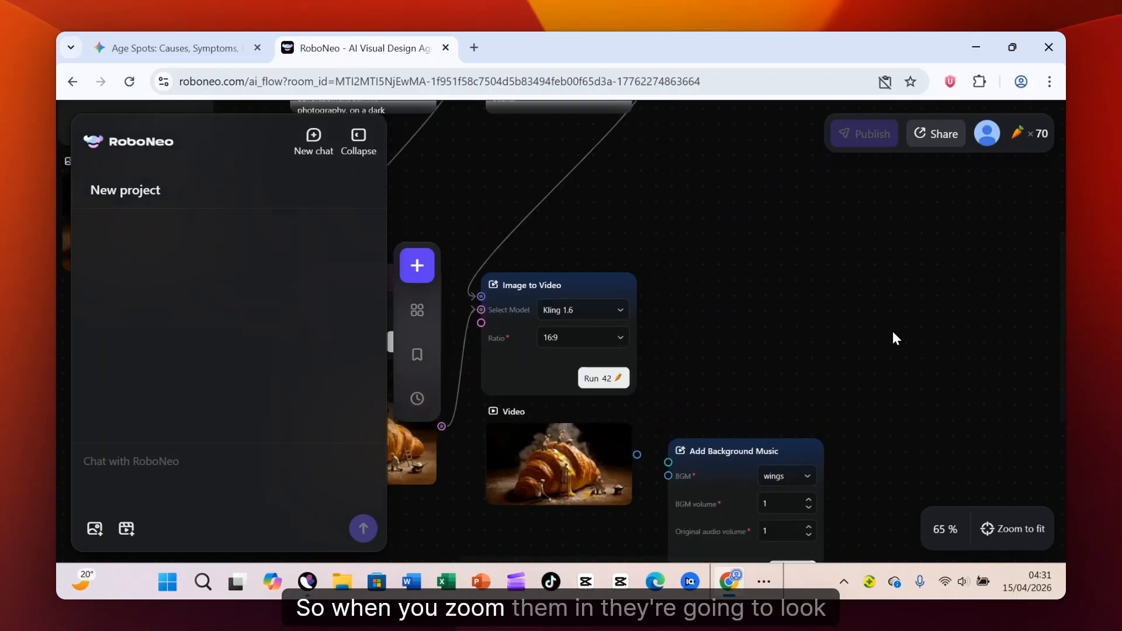
scroll(885, 336, down, 3)
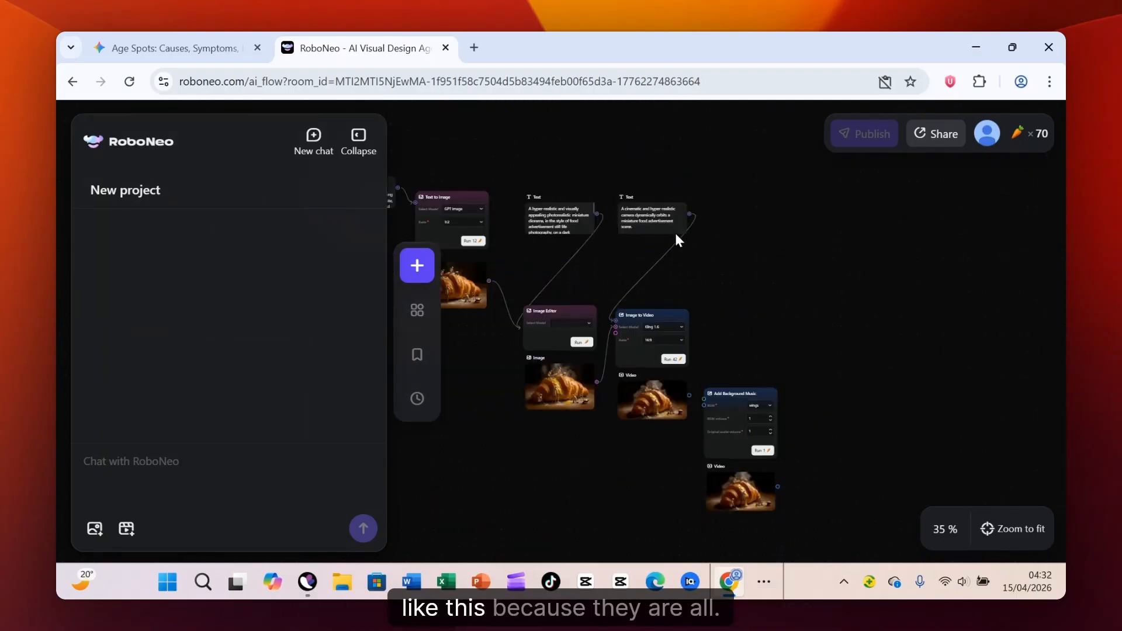
drag(668, 225, 872, 238)
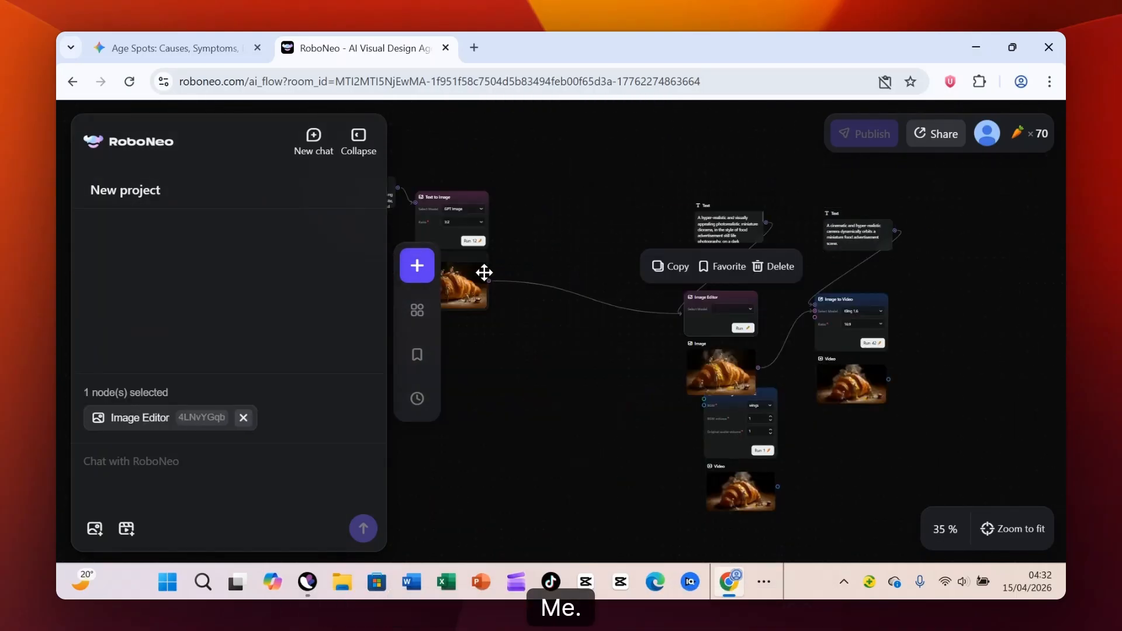
drag(479, 273, 614, 228)
drag(744, 358, 731, 409)
key(ctrl+a)
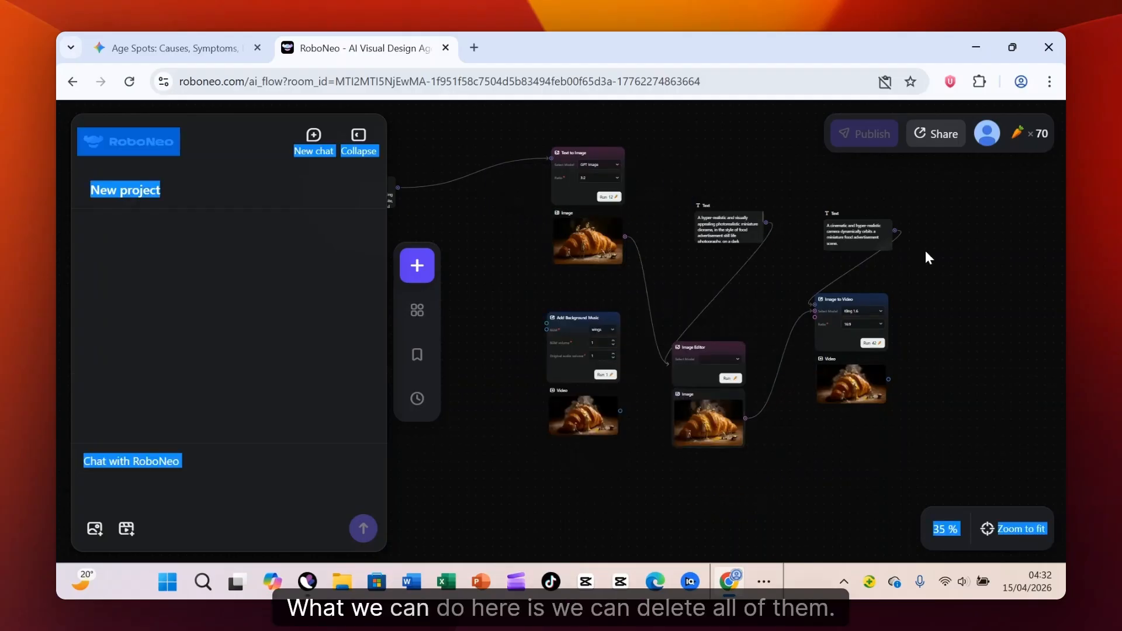
click(882, 300)
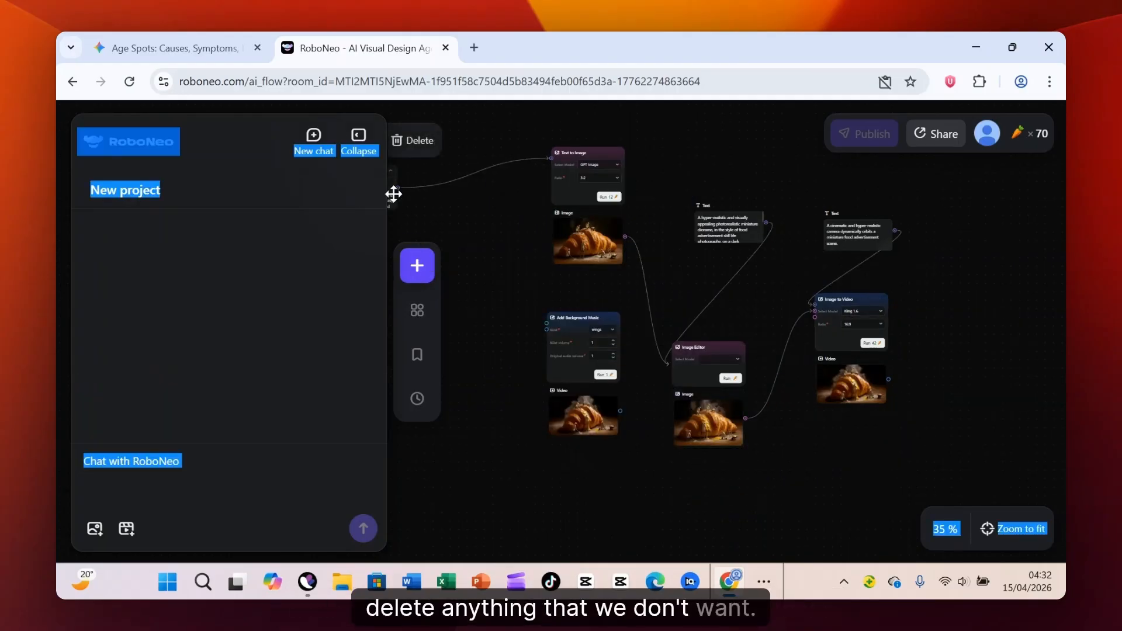
- Delete the Text to Image node together with its prompt text node and its output image node
drag(391, 193, 496, 198)
click(617, 154)
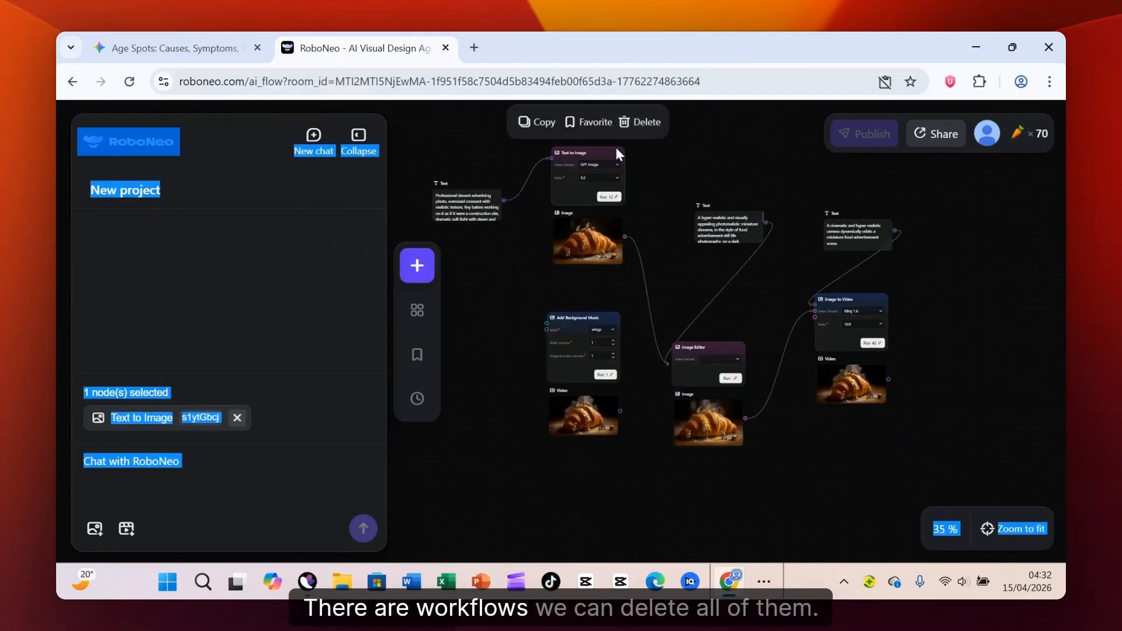
click(644, 124)
click(491, 196)
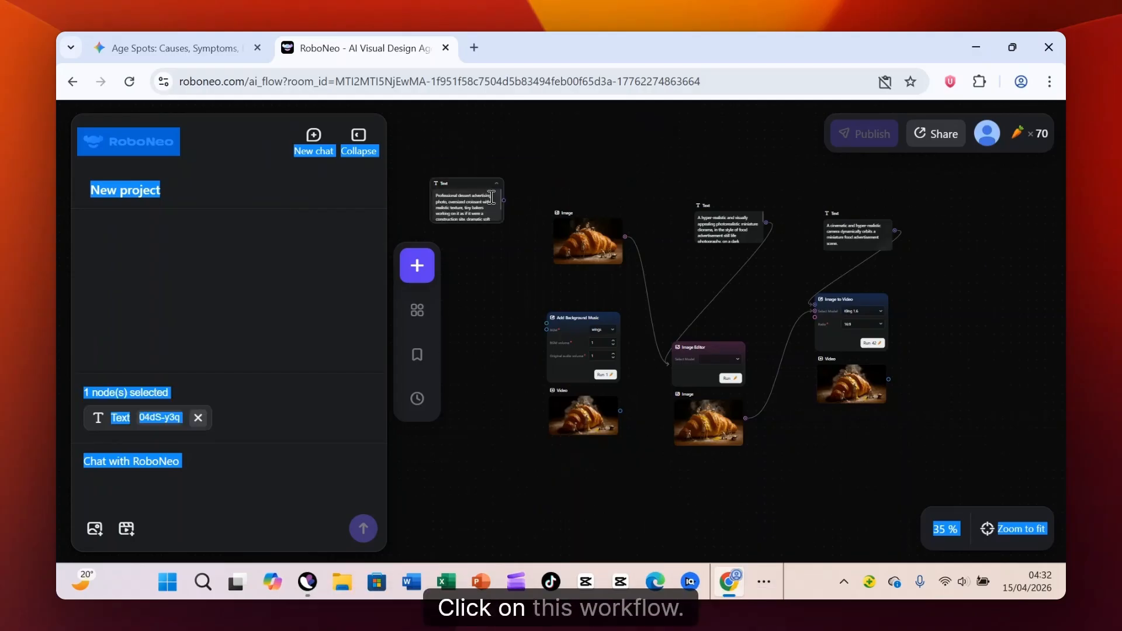
click(519, 154)
click(581, 244)
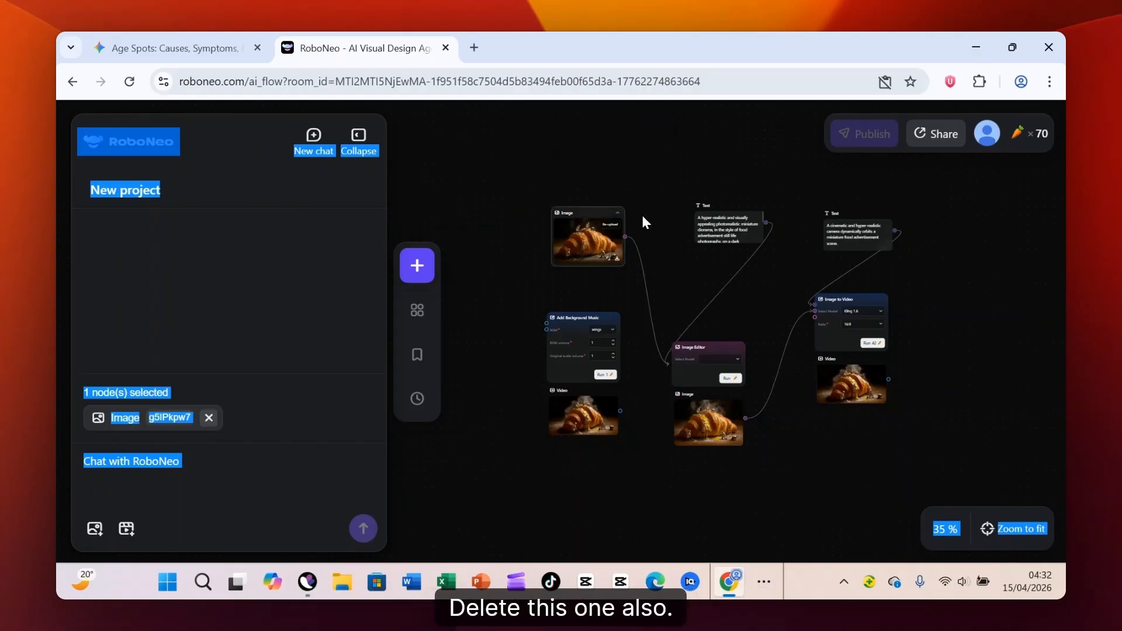
click(615, 192)
- Delete the two remaining text prompt nodes that feed the Image Editor and Image to Video nodes
click(728, 228)
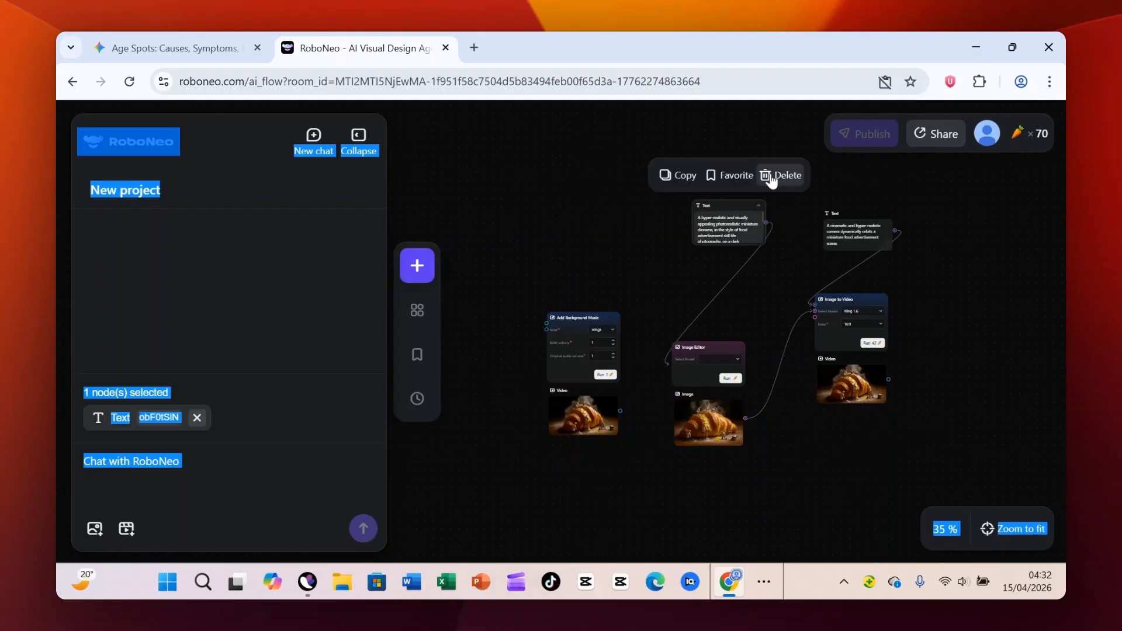
click(779, 175)
click(844, 226)
click(906, 183)
- Delete the Image to Video node with its video output, and delete the Image Editor node
click(870, 298)
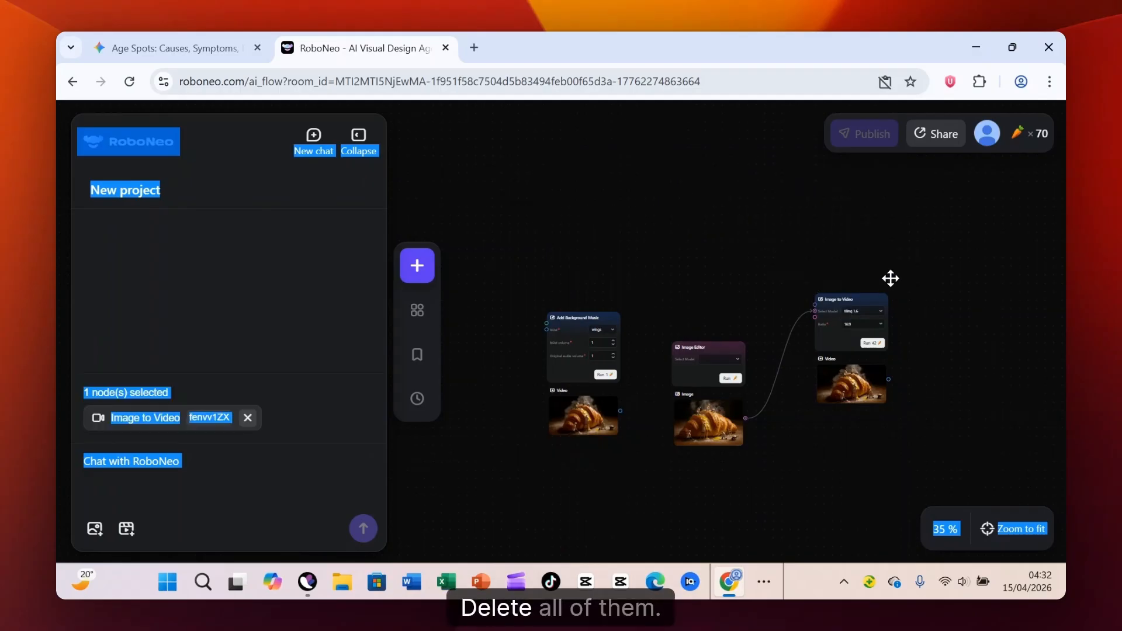
click(910, 273)
click(725, 351)
click(753, 317)
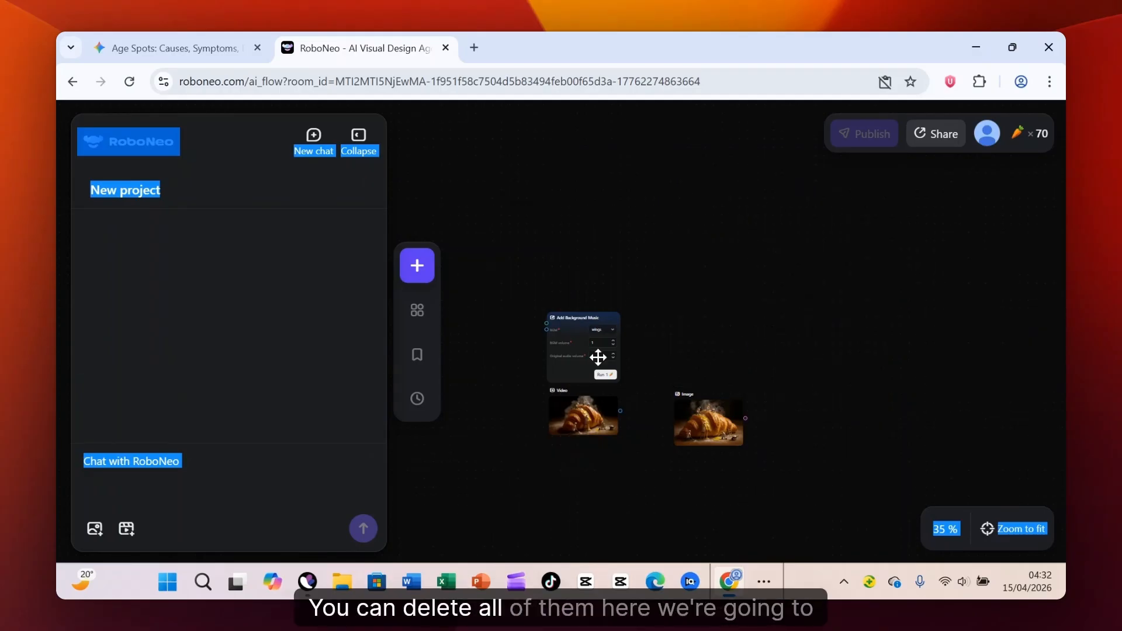
- Delete the Add Background Music node and the remaining Video and Image nodes from the canvas
click(578, 339)
click(635, 287)
click(611, 409)
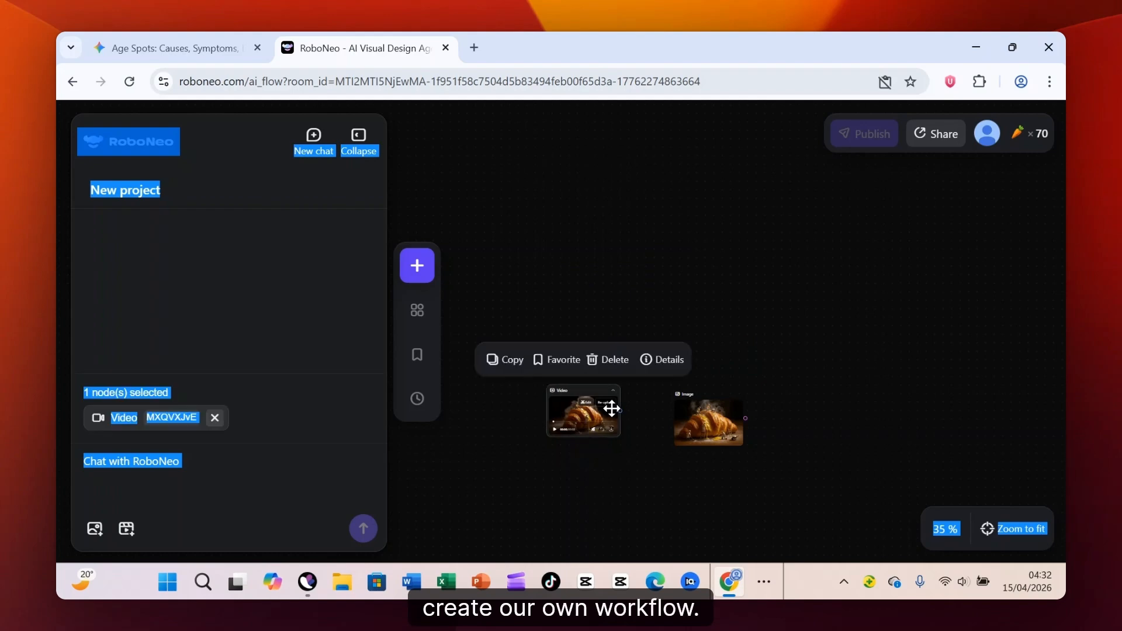
click(709, 431)
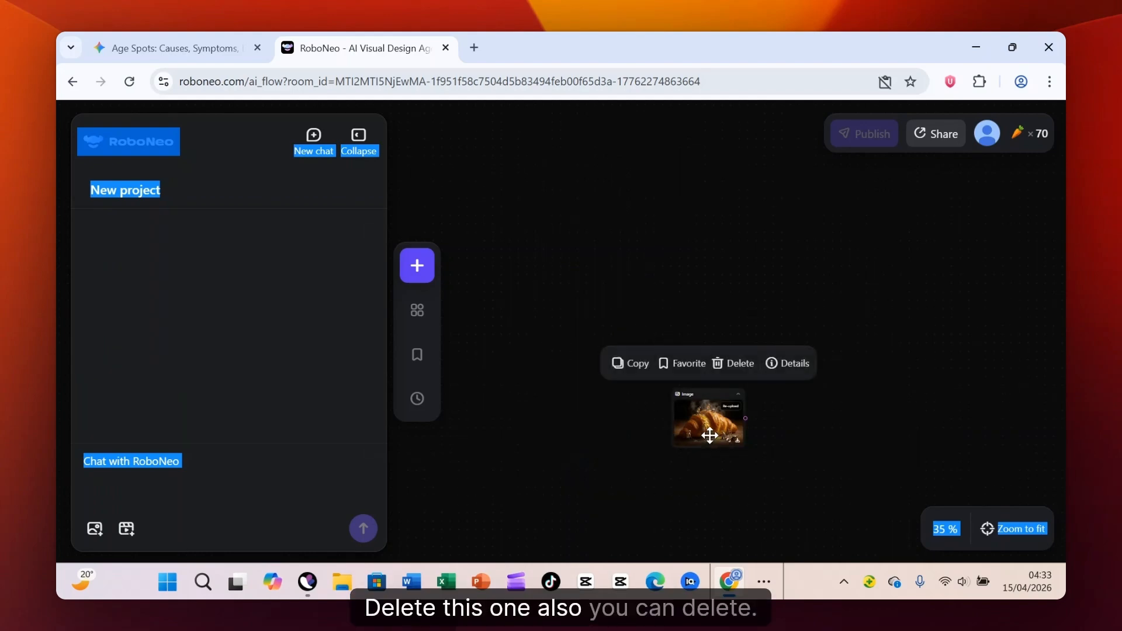
click(736, 363)
- Add an Image to Video creation node from the Video Creation types, with its linked Text and Image input nodes
scroll(599, 342, up, 3)
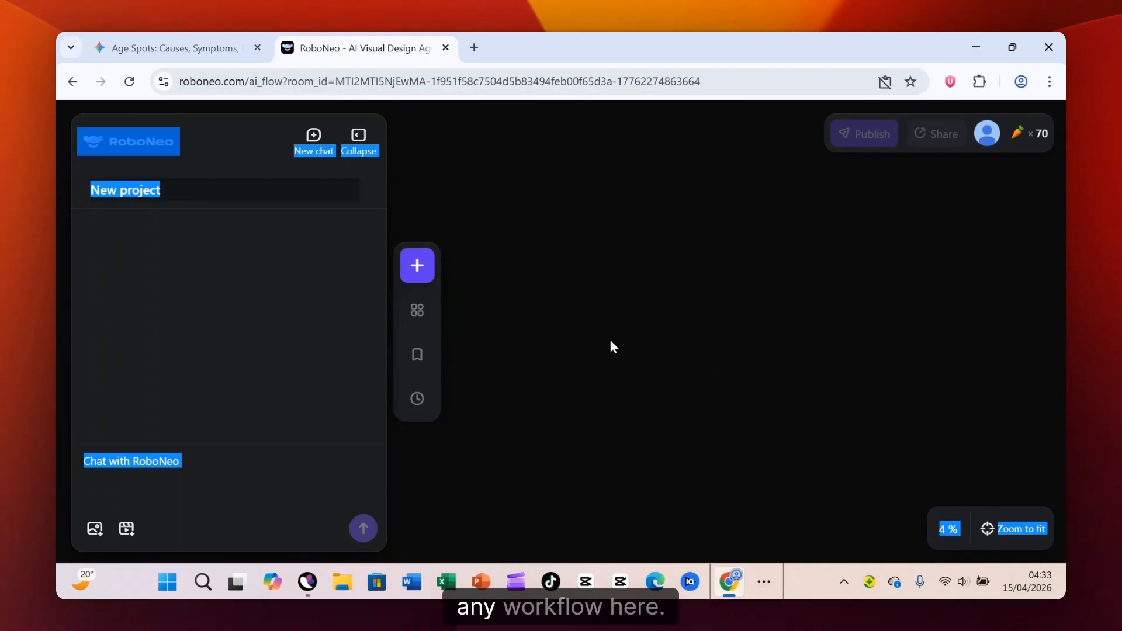
scroll(610, 342, up, 3)
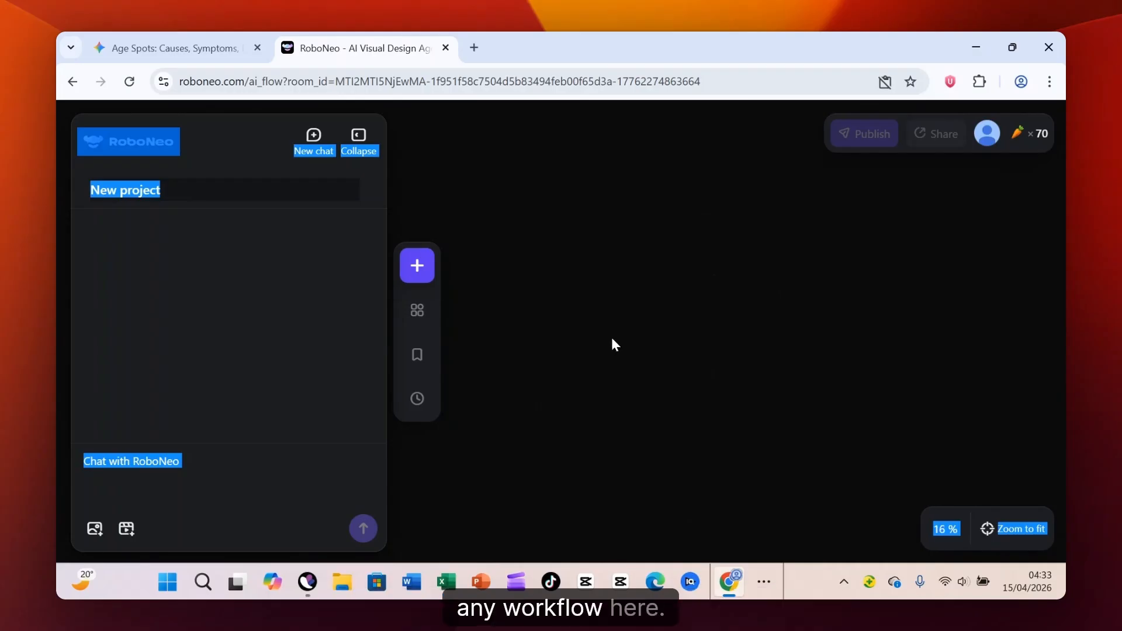
click(422, 274)
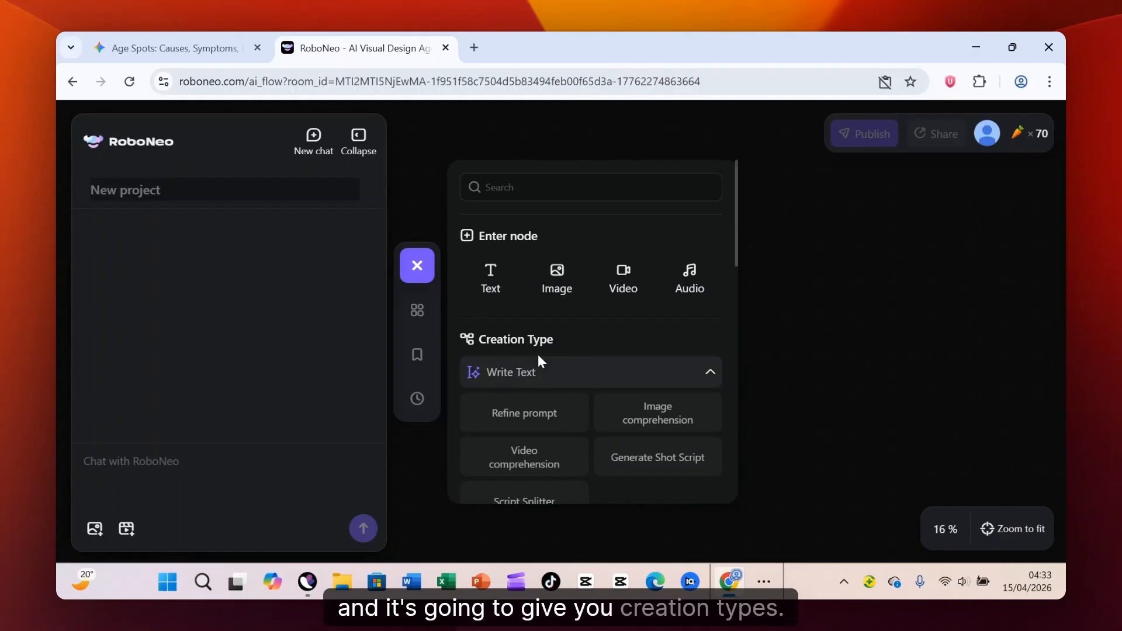
scroll(651, 368, down, 7)
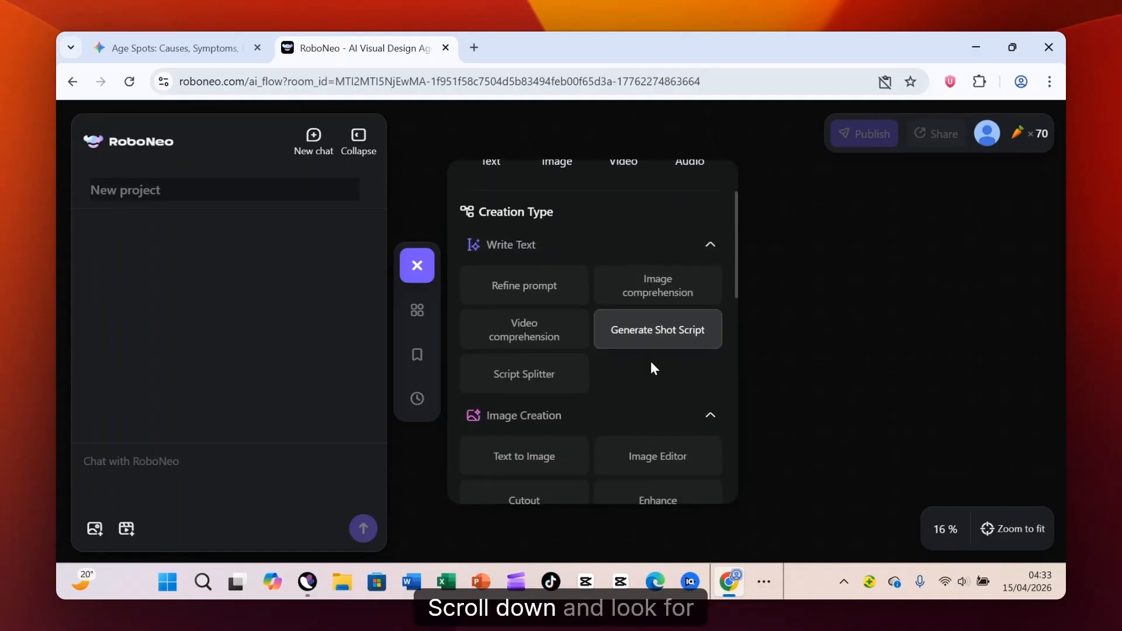
scroll(619, 321, down, 2)
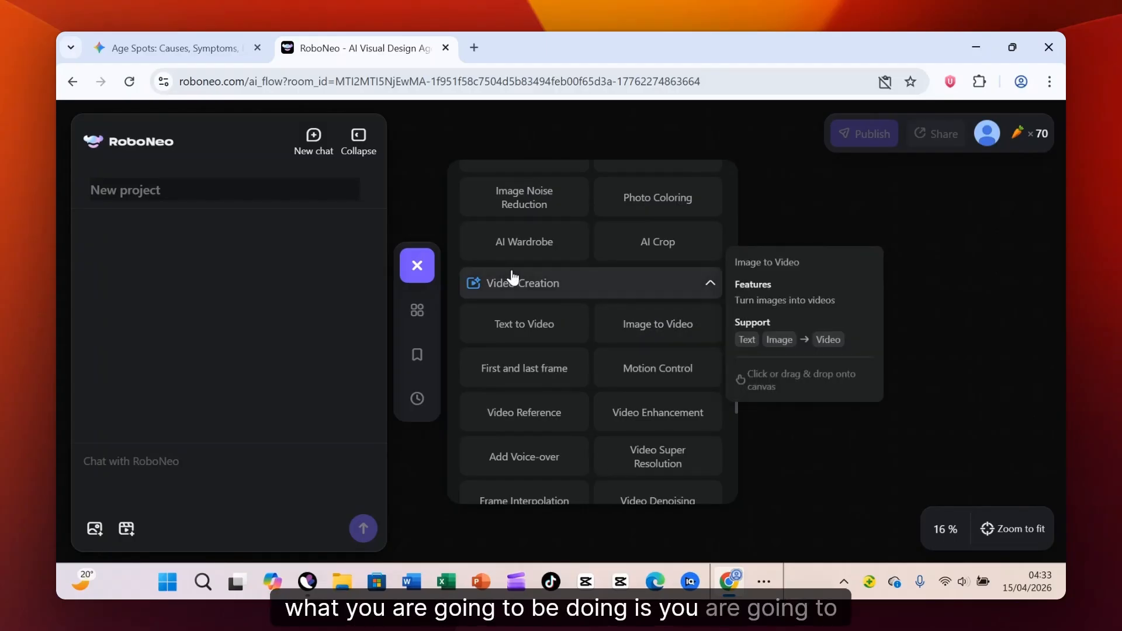
click(670, 337)
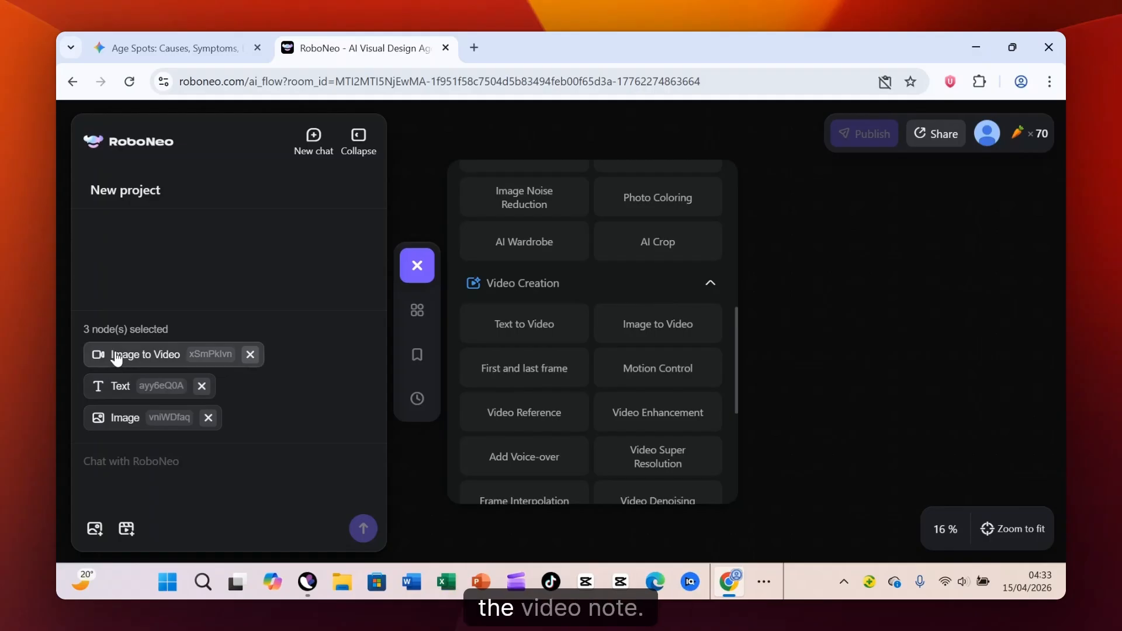
- Add another Image to Video node set to the canvas and close the node picker
mouse_move(658, 368)
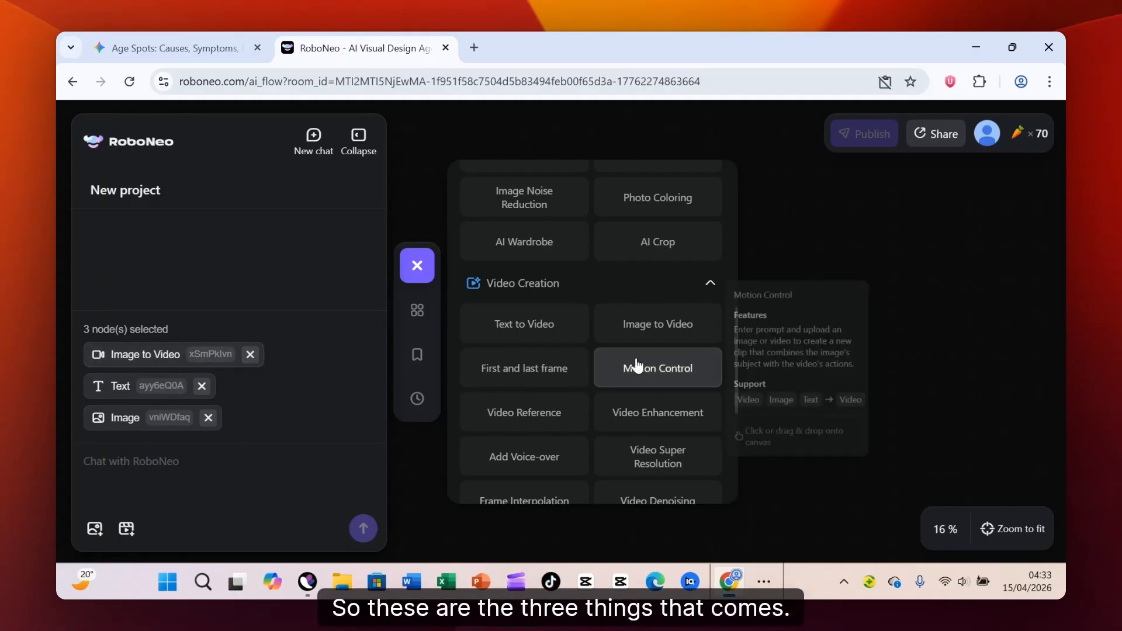
mouse_move(660, 325)
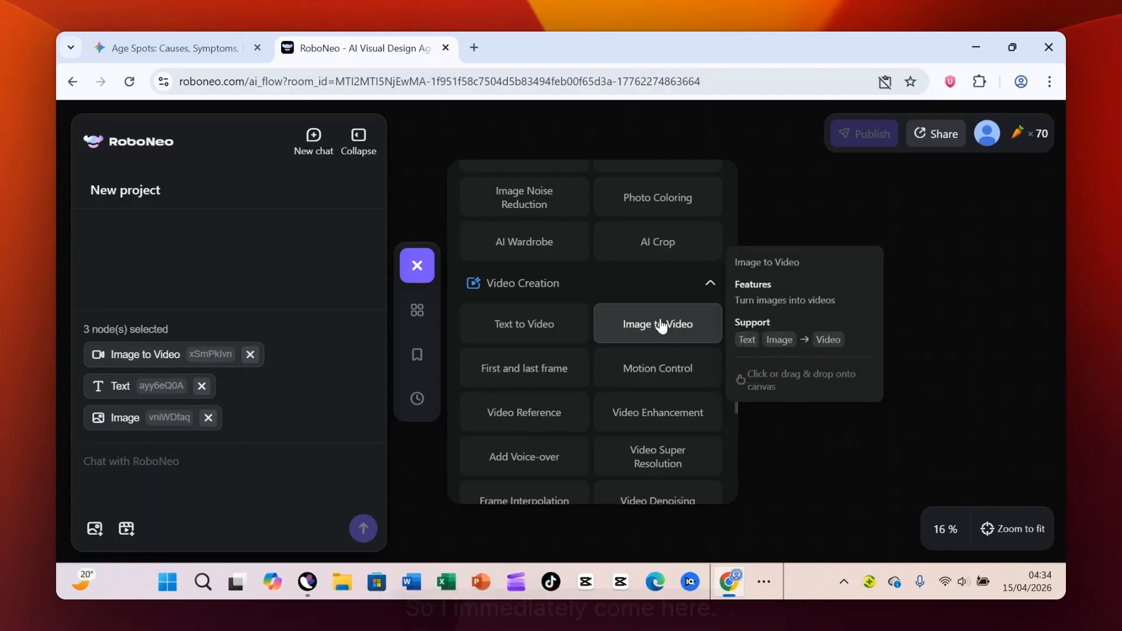
click(661, 326)
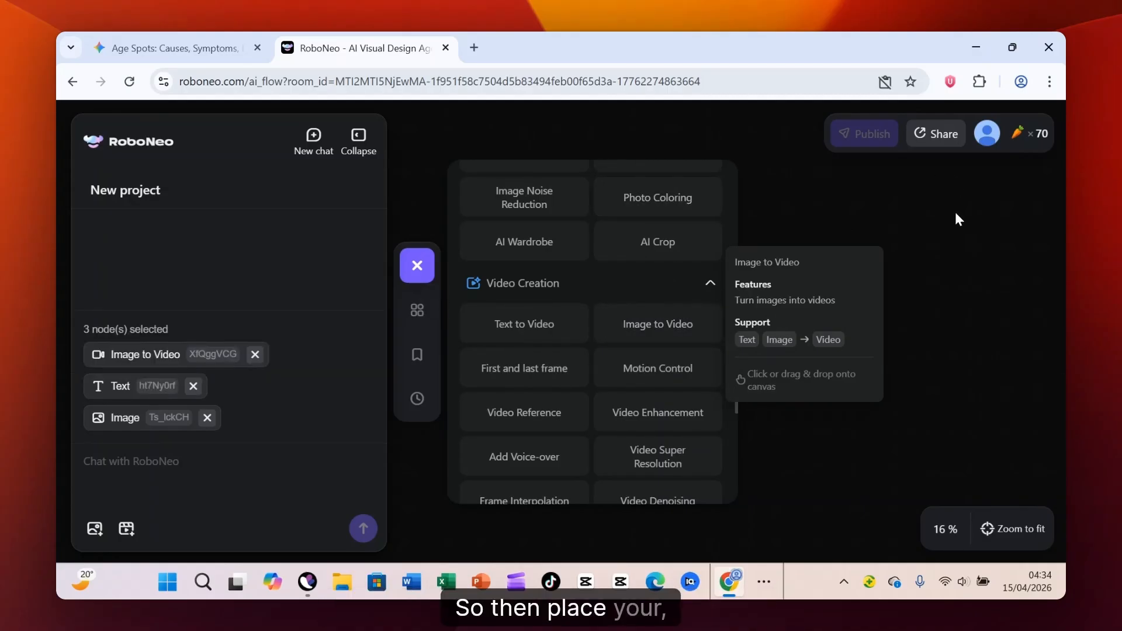
click(893, 233)
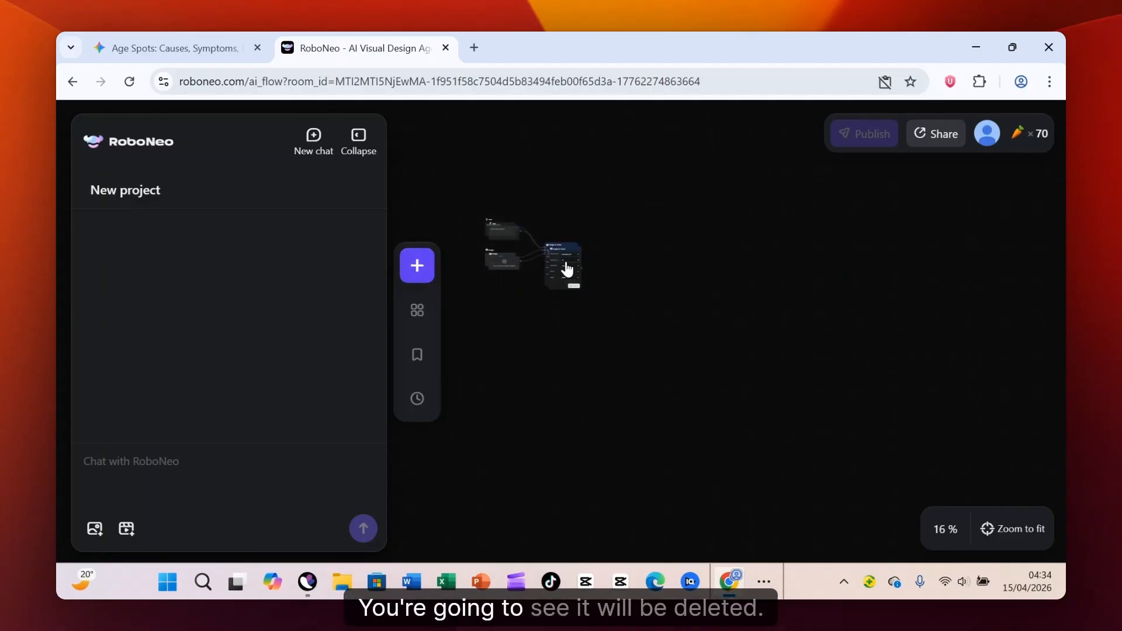
- Pull the overlapping duplicate Image to Video nodes away from the one connected to the Text and Image nodes
drag(567, 269, 612, 324)
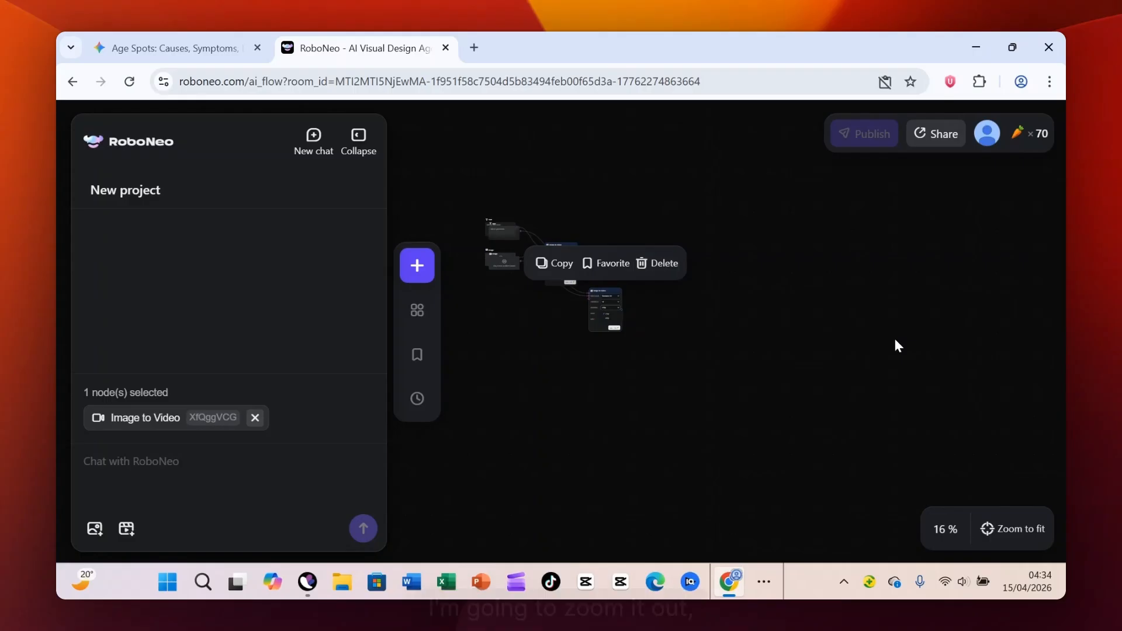
scroll(897, 341, down, 5)
scroll(896, 336, up, 6)
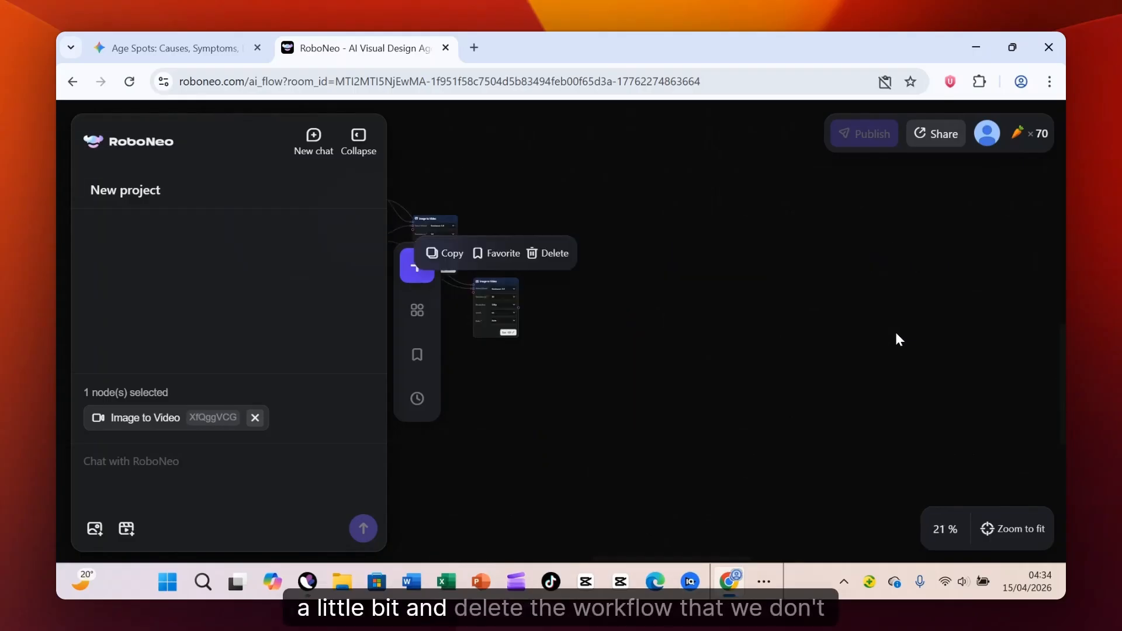
scroll(896, 332, down, 3)
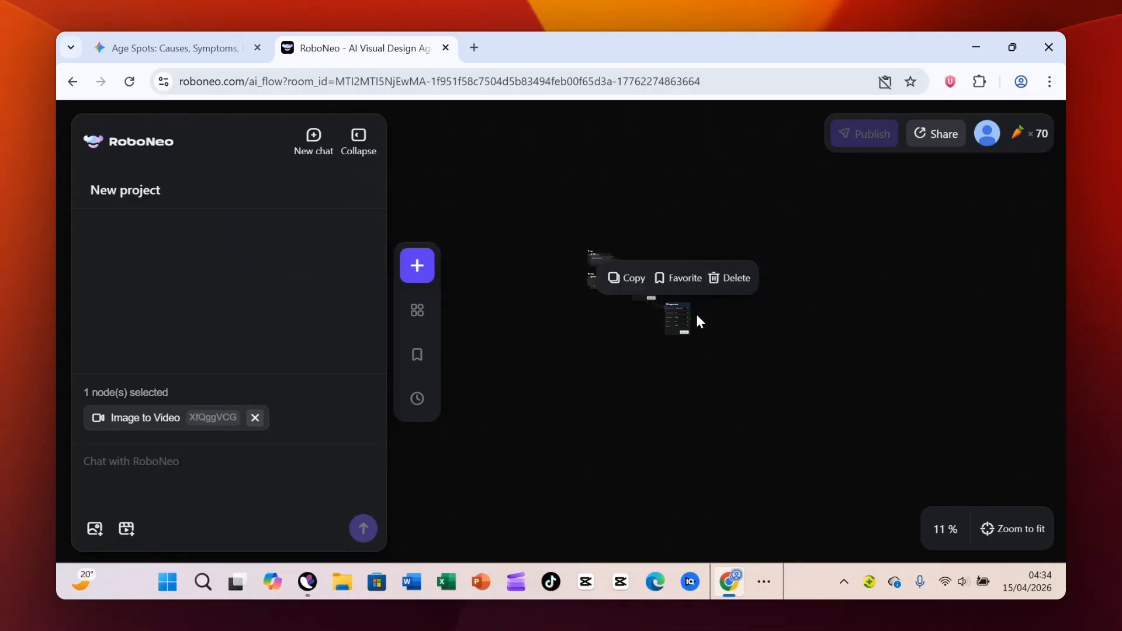
click(595, 279)
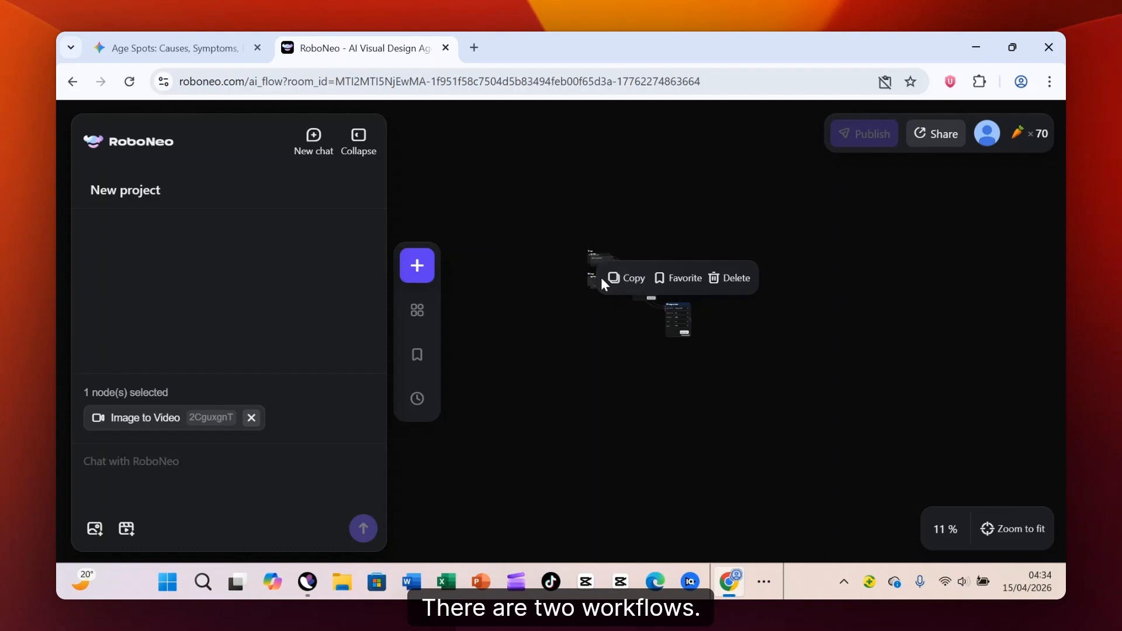
click(631, 214)
key(ctrl+a)
click(678, 321)
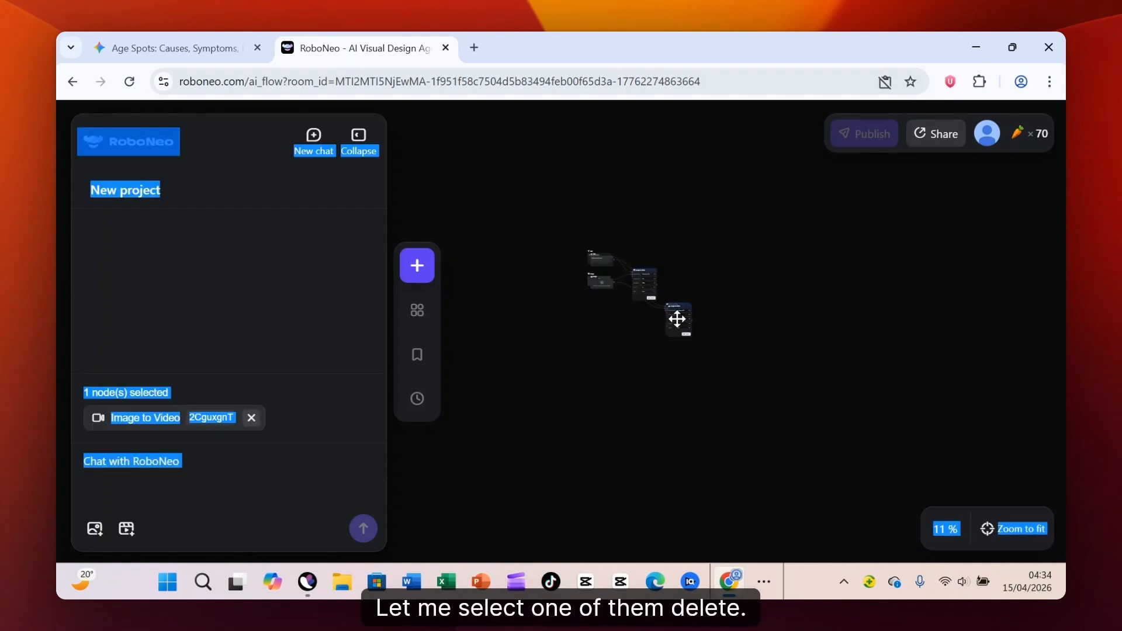
drag(679, 321, 731, 257)
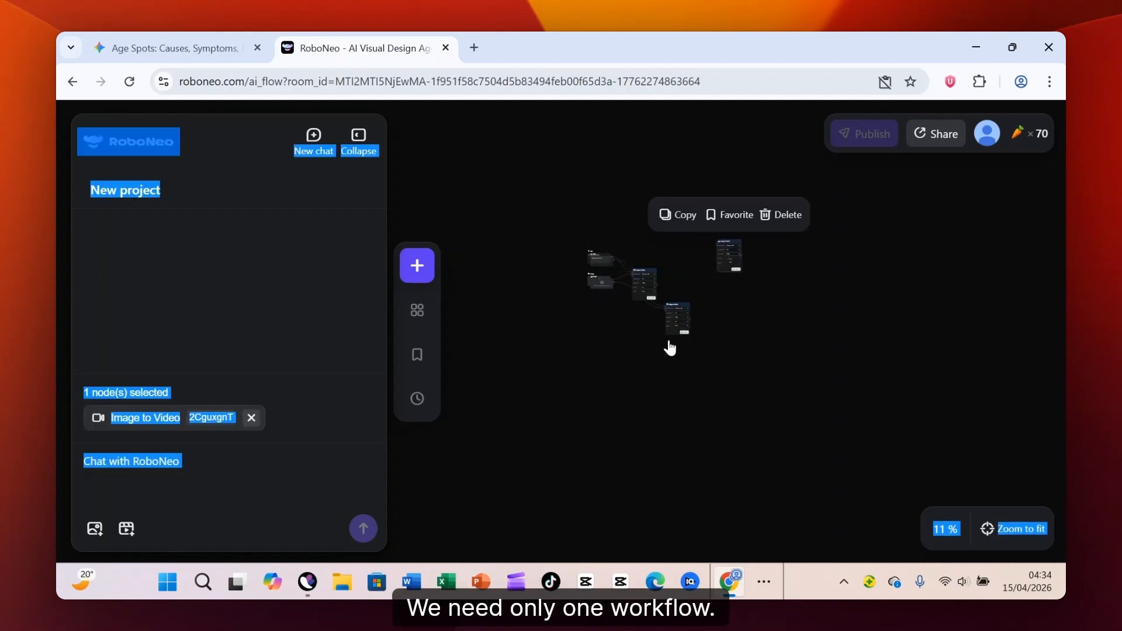
drag(685, 311, 711, 311)
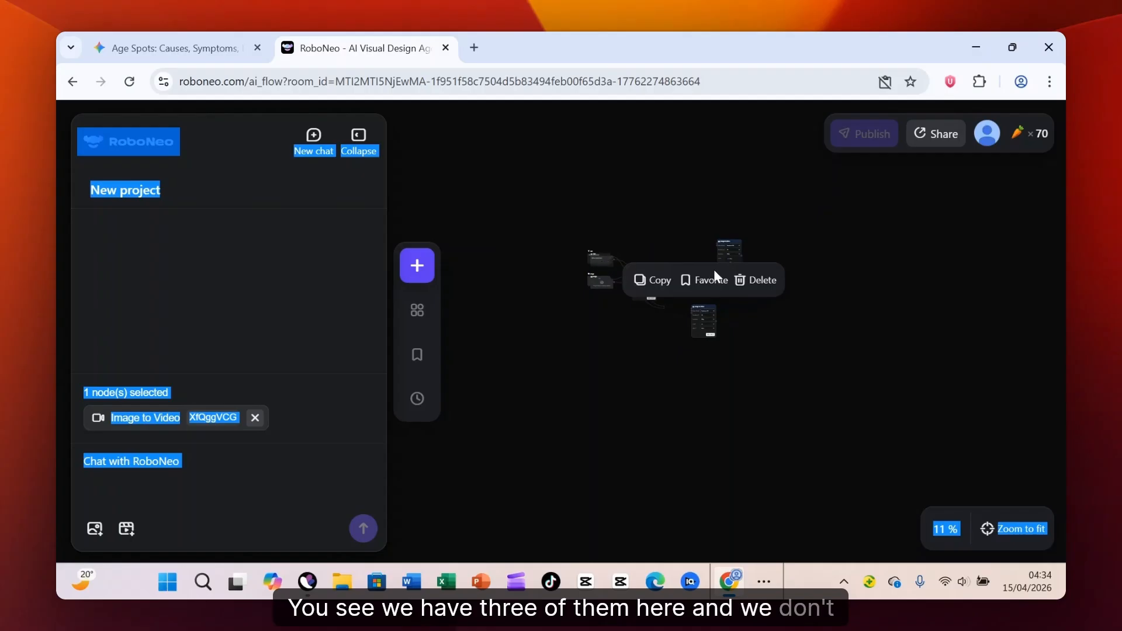
- Delete the two duplicate Image to Video nodes, keeping the one connected to the Text and Image nodes
click(756, 281)
click(732, 267)
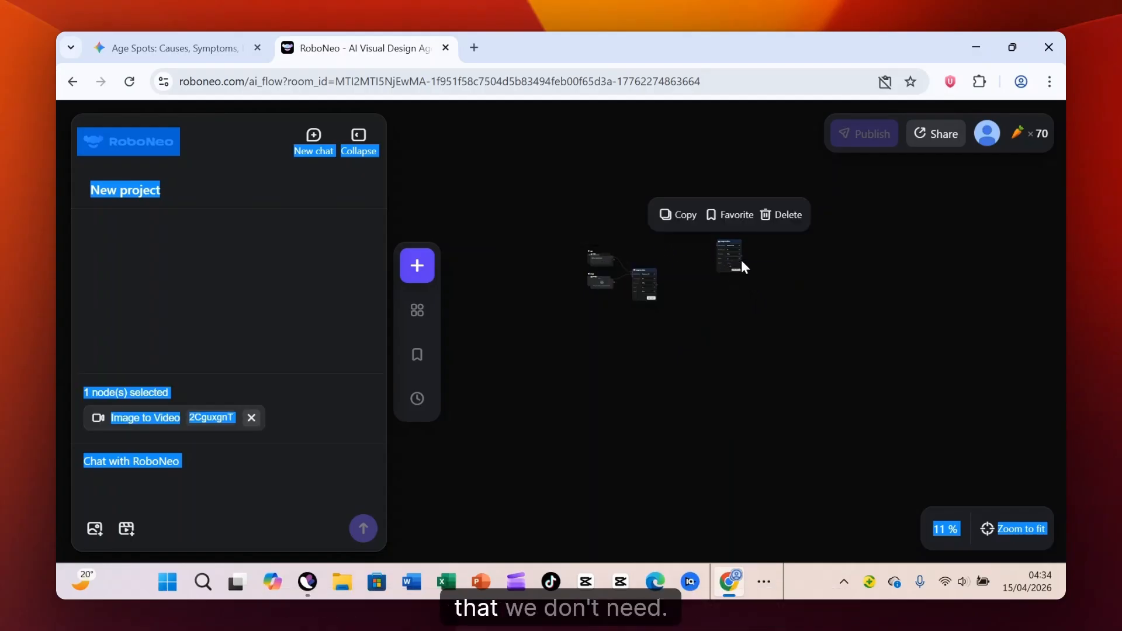
click(788, 215)
- Move the connected Image to Video node farther from its inputs and separate the two overlapping Image nodes
drag(640, 281, 786, 280)
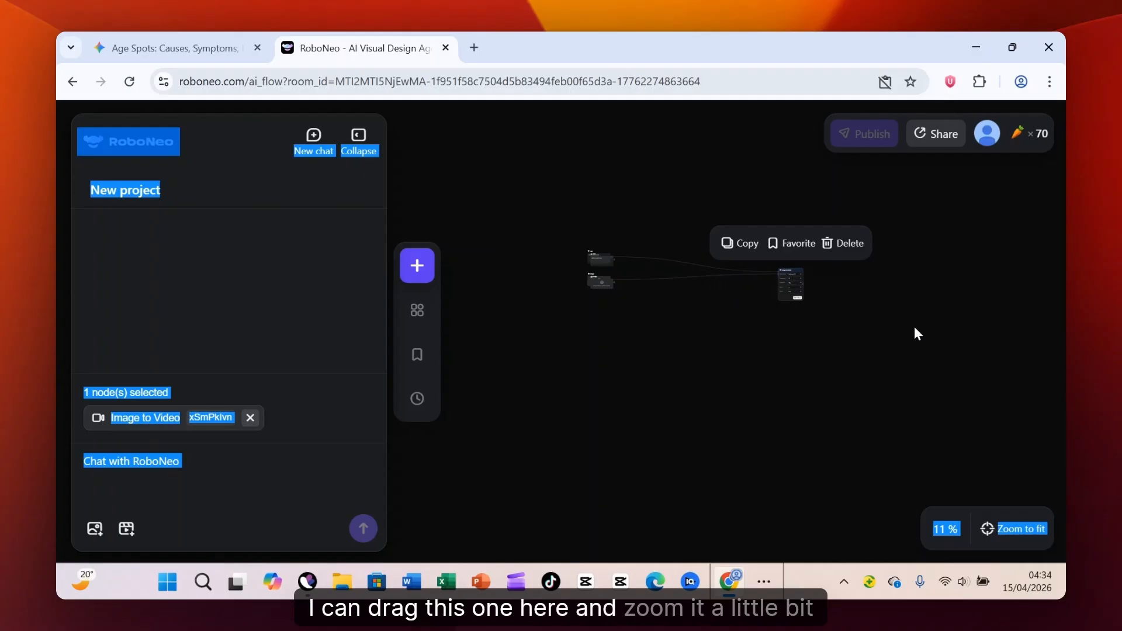
scroll(910, 361, up, 5)
scroll(911, 354, down, 5)
drag(596, 281, 631, 336)
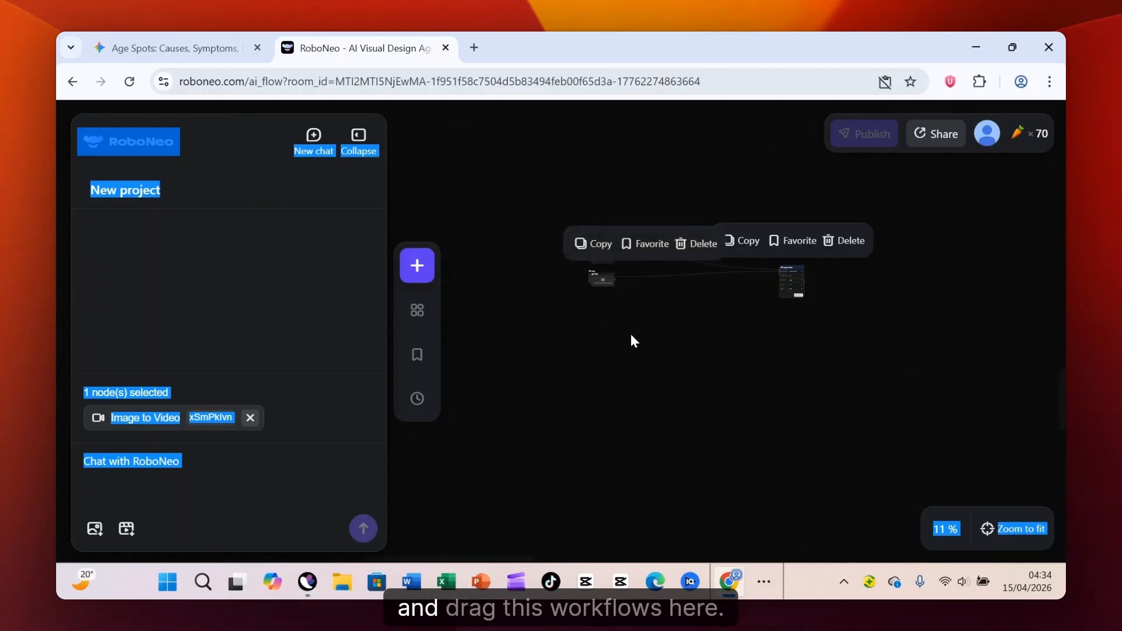
drag(601, 283, 618, 319)
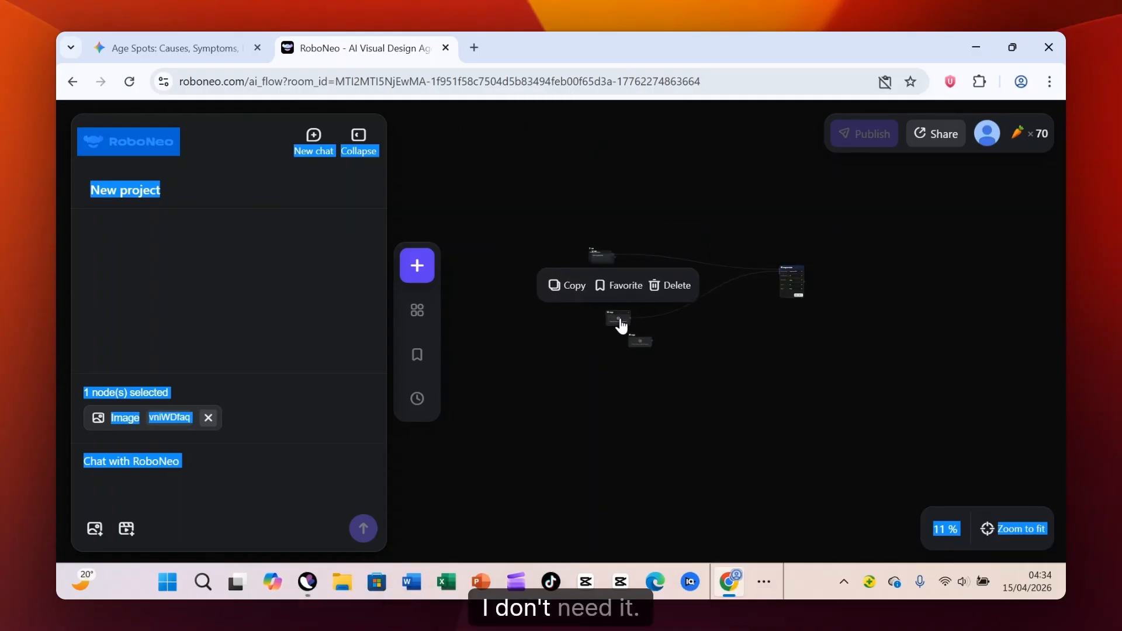
- Move the unconnected duplicate Image and Text nodes clear of the workflow and delete them both
click(643, 338)
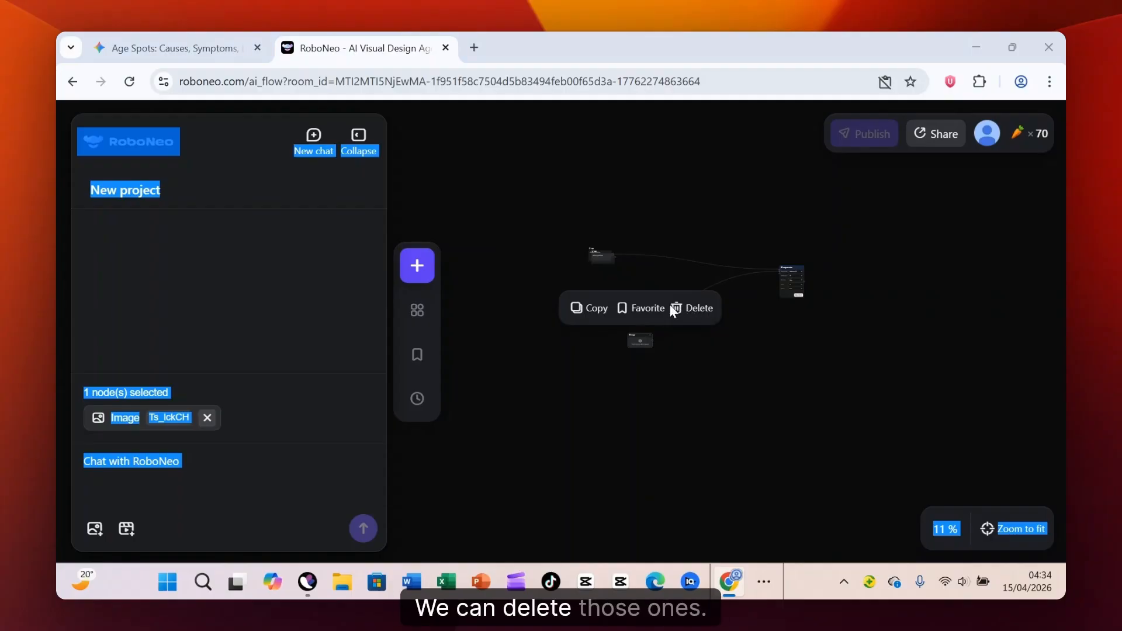
key(Escape)
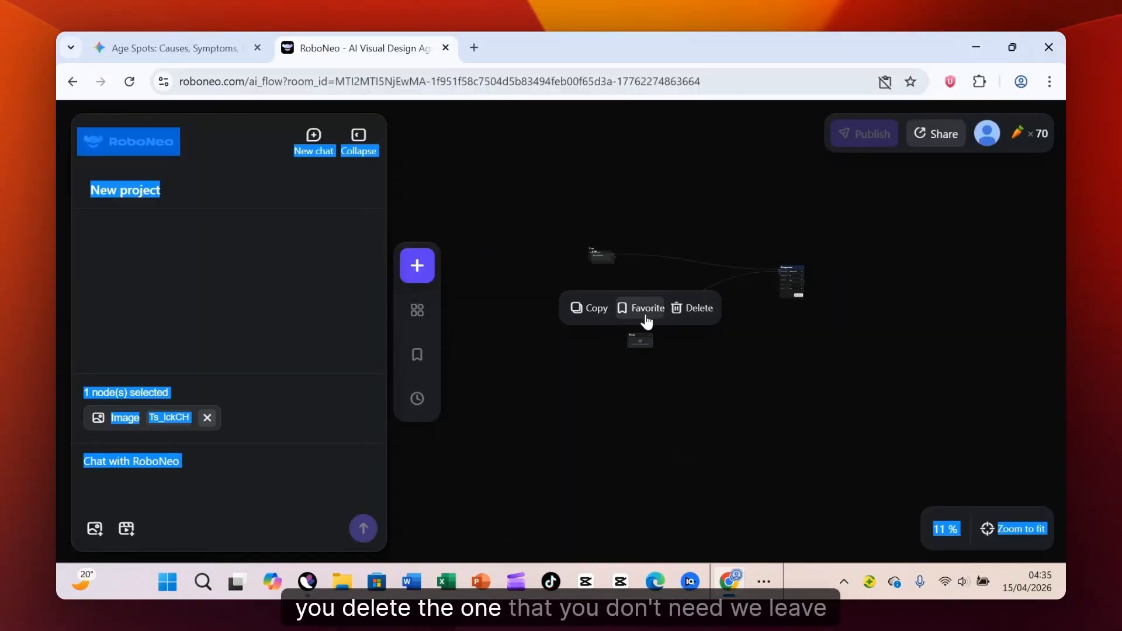
click(657, 330)
click(647, 336)
click(685, 325)
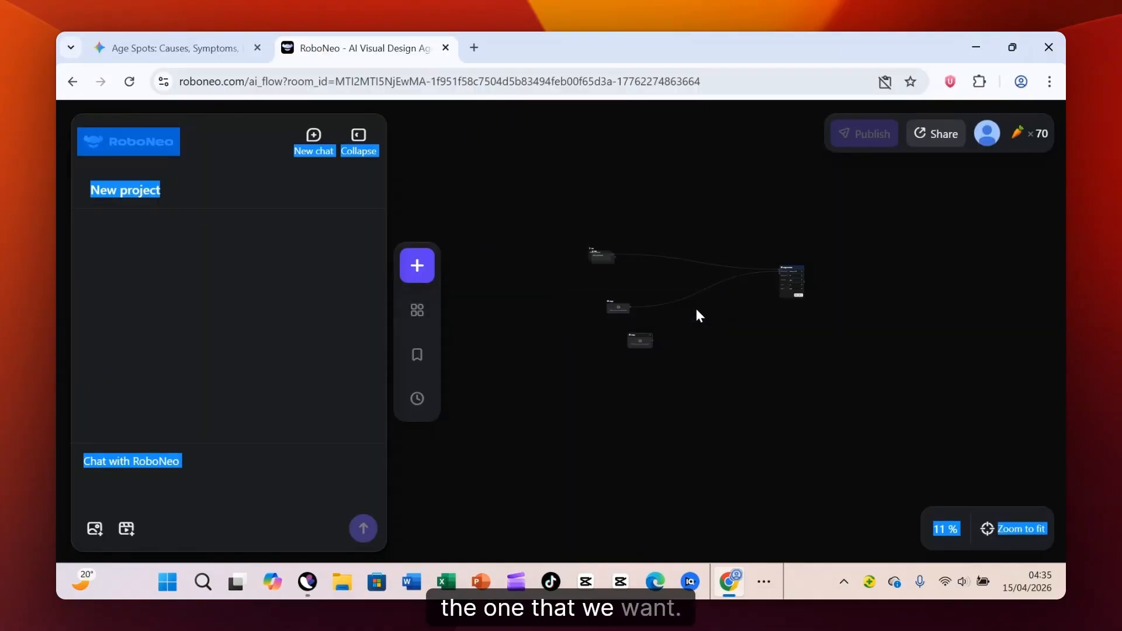
drag(640, 341, 701, 370)
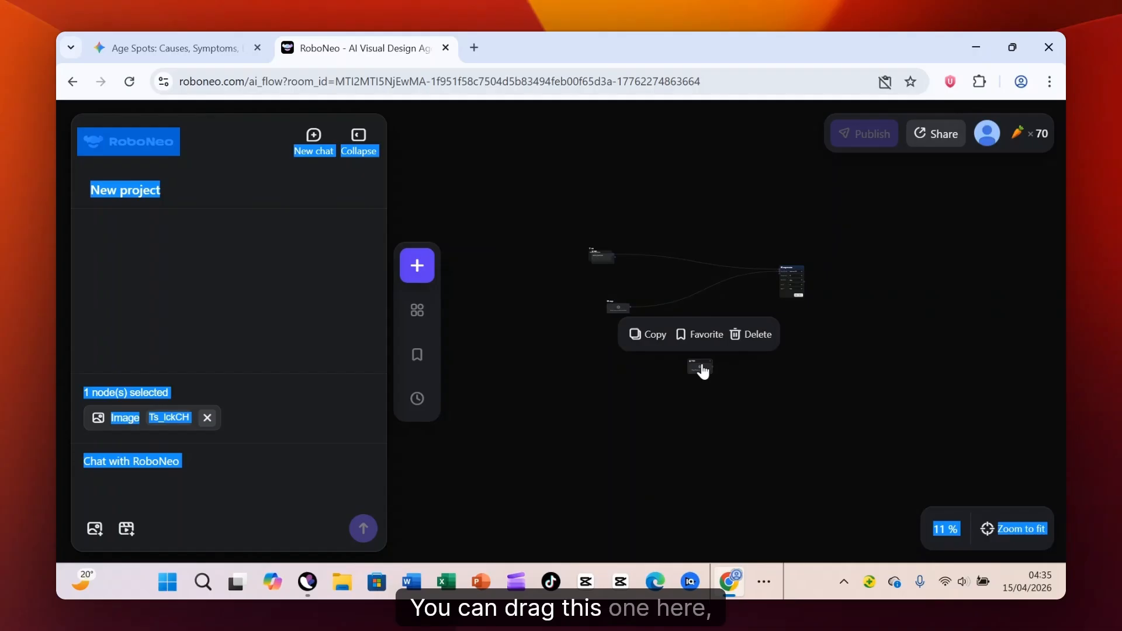
click(754, 336)
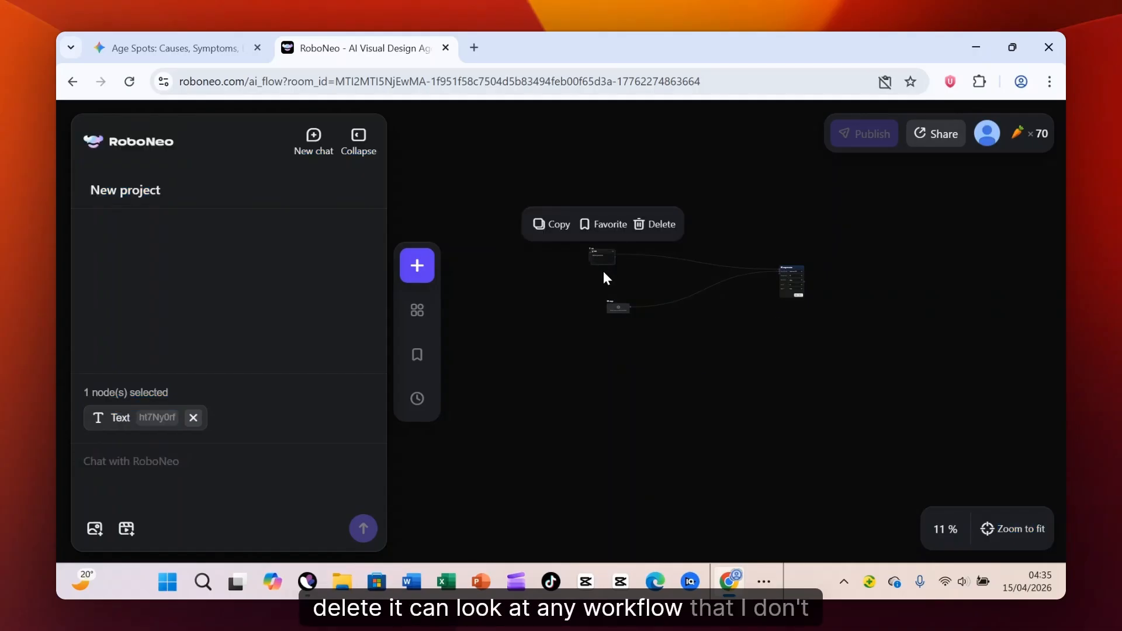
drag(604, 251, 697, 201)
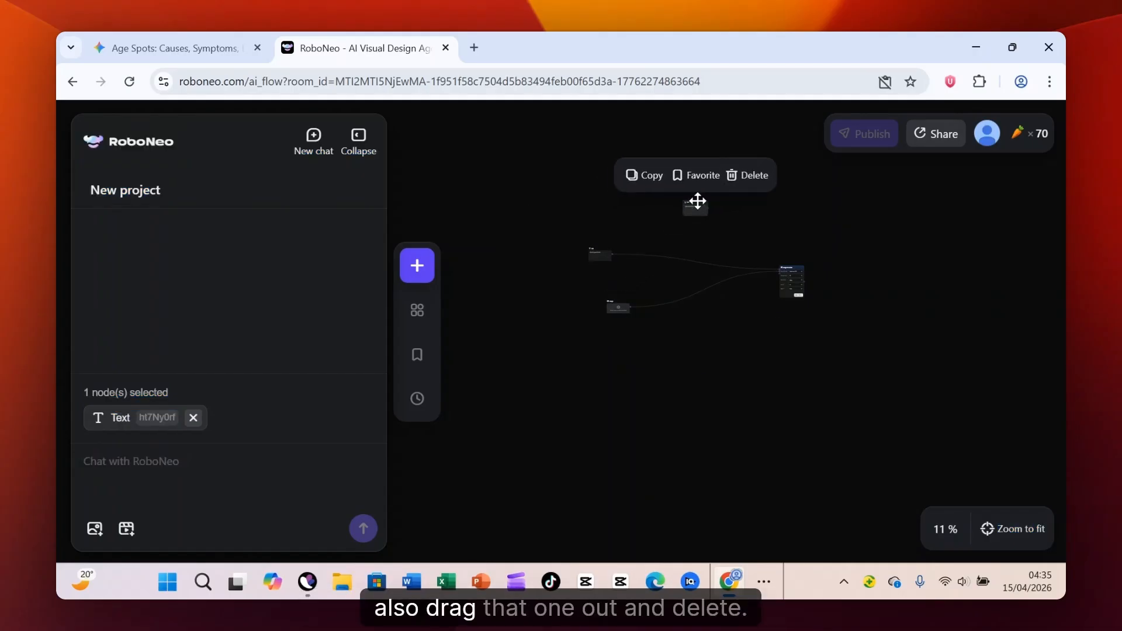
click(754, 175)
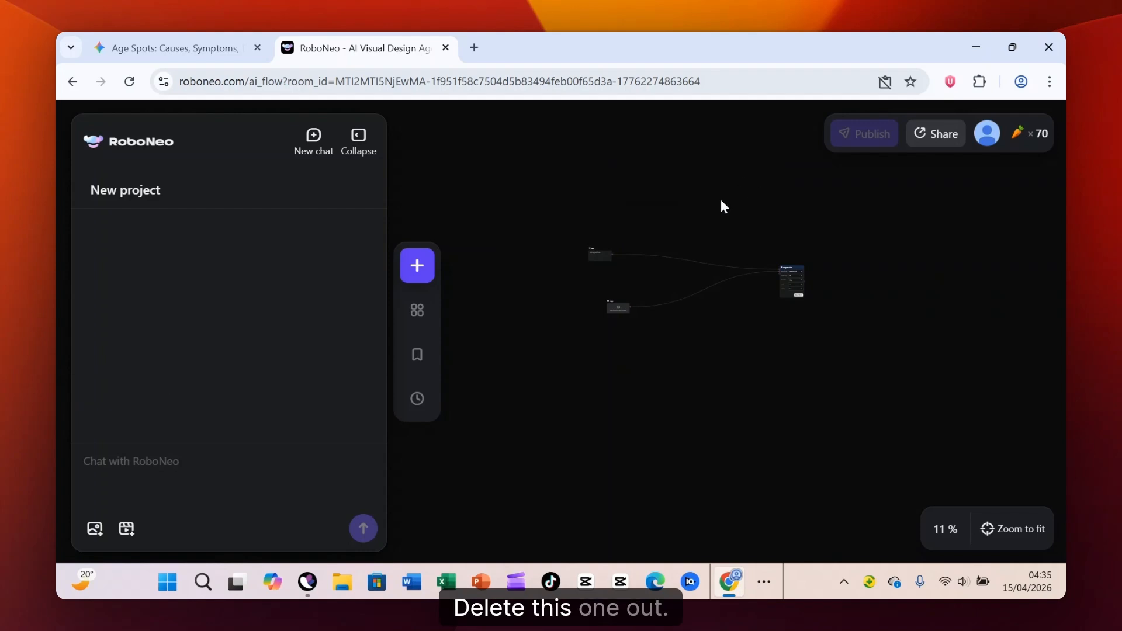
- Arrange the workflow with the Text node above the Image node and the Image to Video node to their right
drag(602, 251, 742, 219)
click(639, 340)
drag(624, 314, 740, 370)
scroll(880, 335, up, 3)
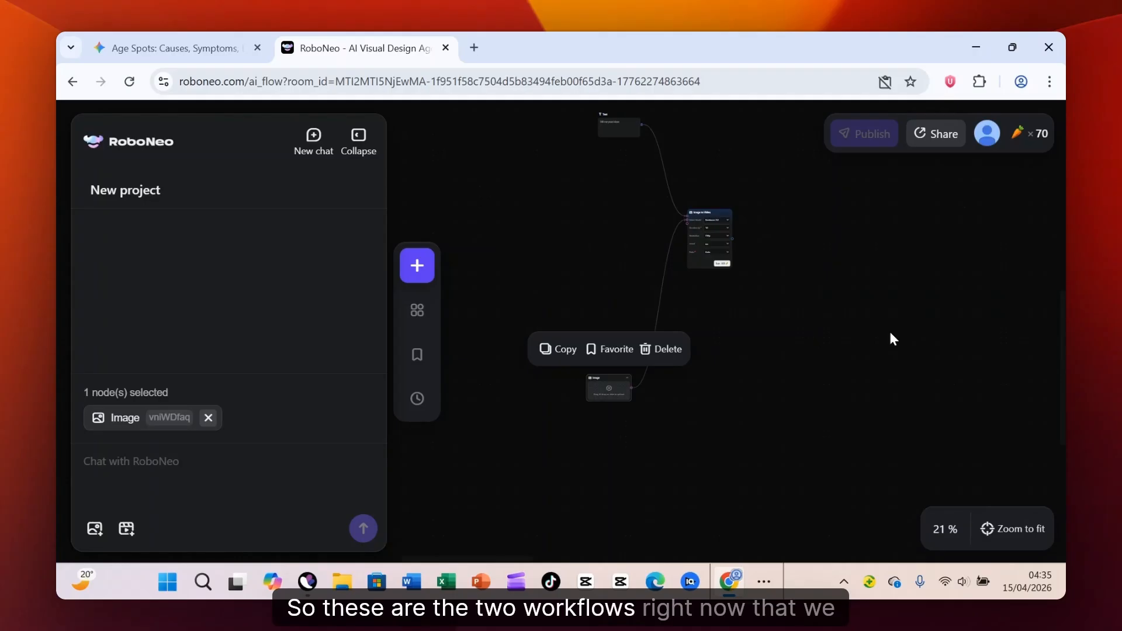
drag(728, 263, 899, 320)
drag(609, 387, 758, 369)
drag(609, 116, 726, 205)
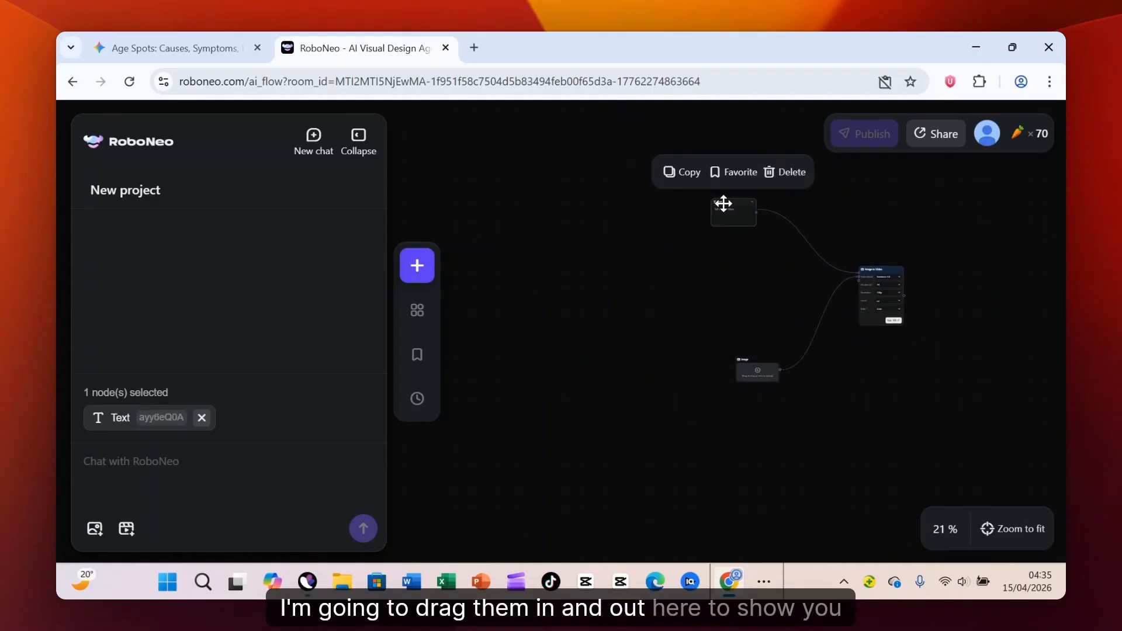
- Bring the Text and Image nodes closer together beside the Image to Video node
scroll(935, 264, up, 4)
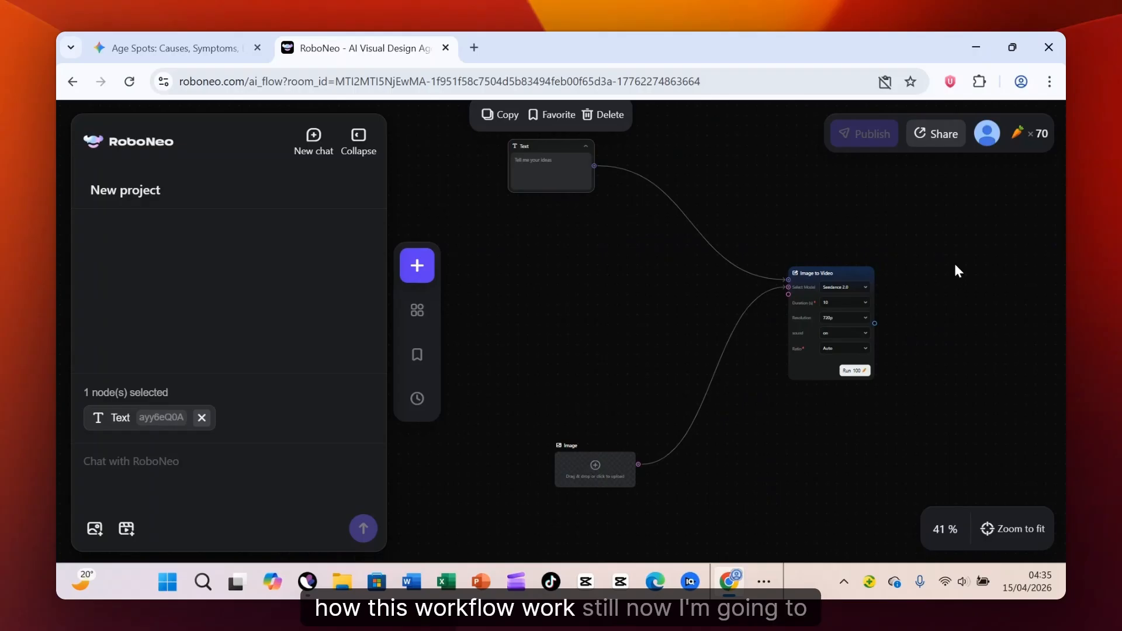
drag(538, 165, 656, 225)
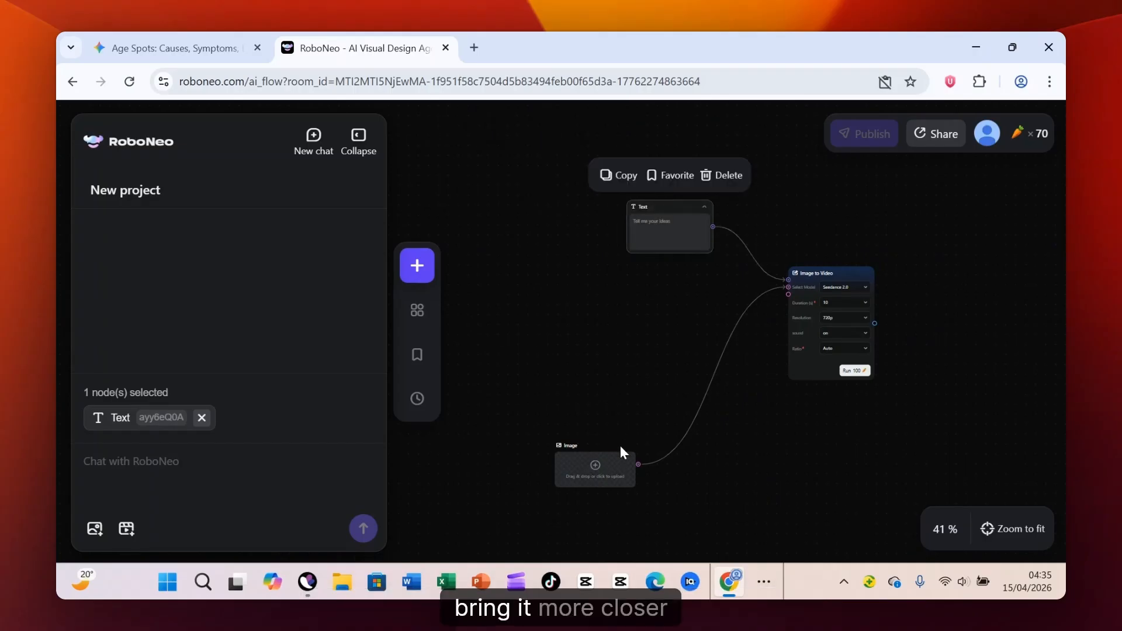
drag(614, 462, 688, 317)
scroll(1012, 321, up, 4)
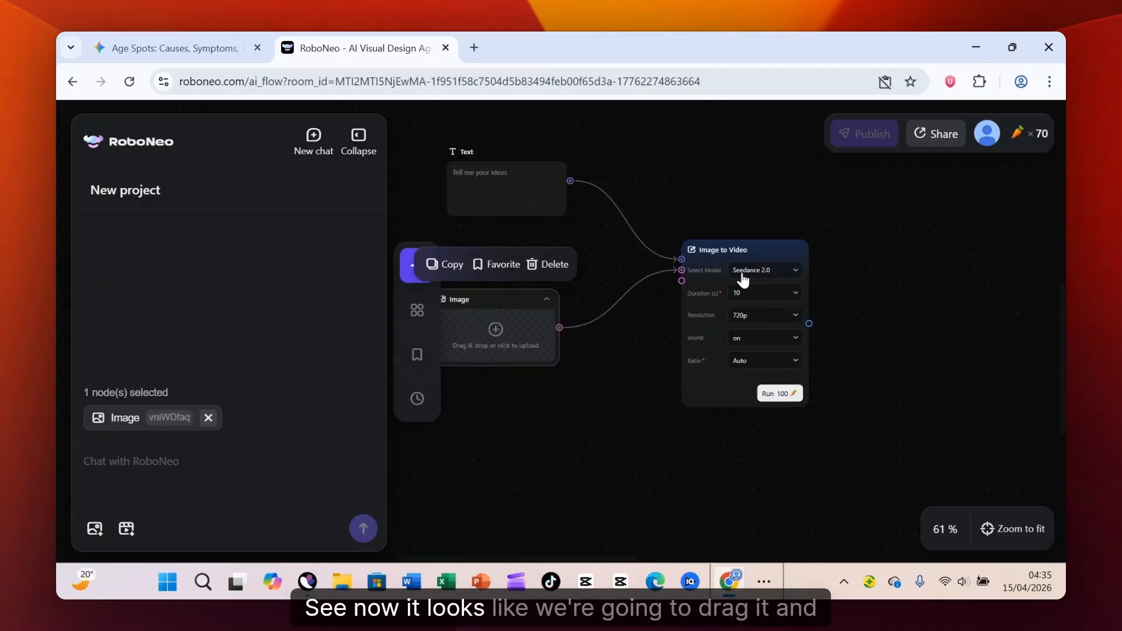
- Shift the Image to Video node outward and bring the Text and Image nodes closer to it, with the Text node just above the Image node
drag(761, 243, 863, 223)
drag(513, 181, 602, 189)
drag(525, 333, 695, 330)
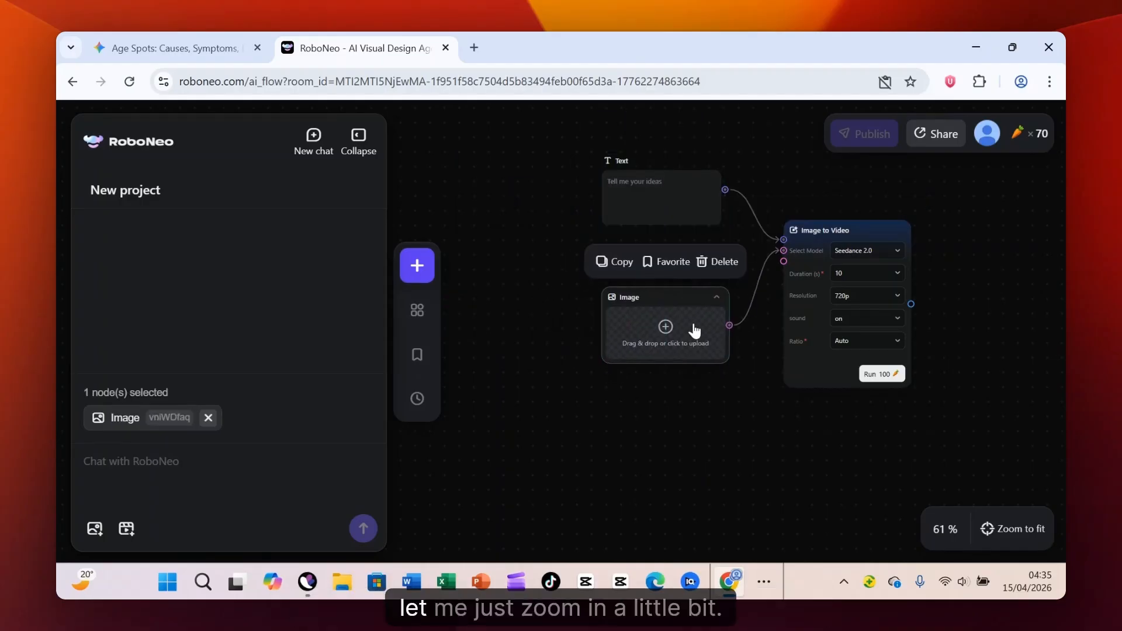
scroll(1003, 272, up, 4)
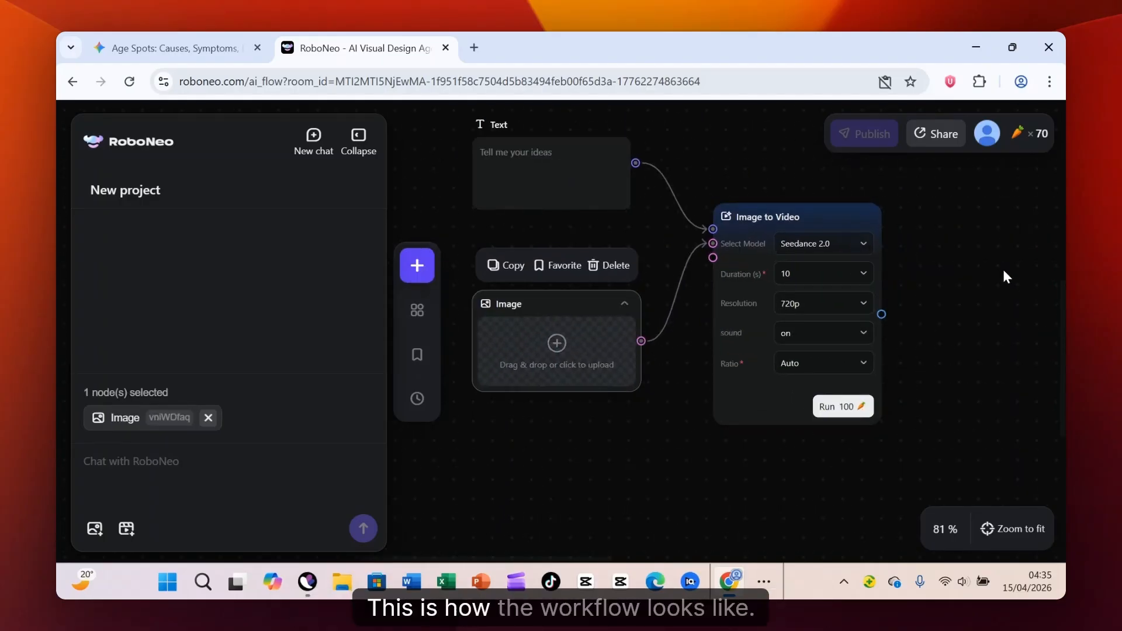
drag(538, 180, 546, 217)
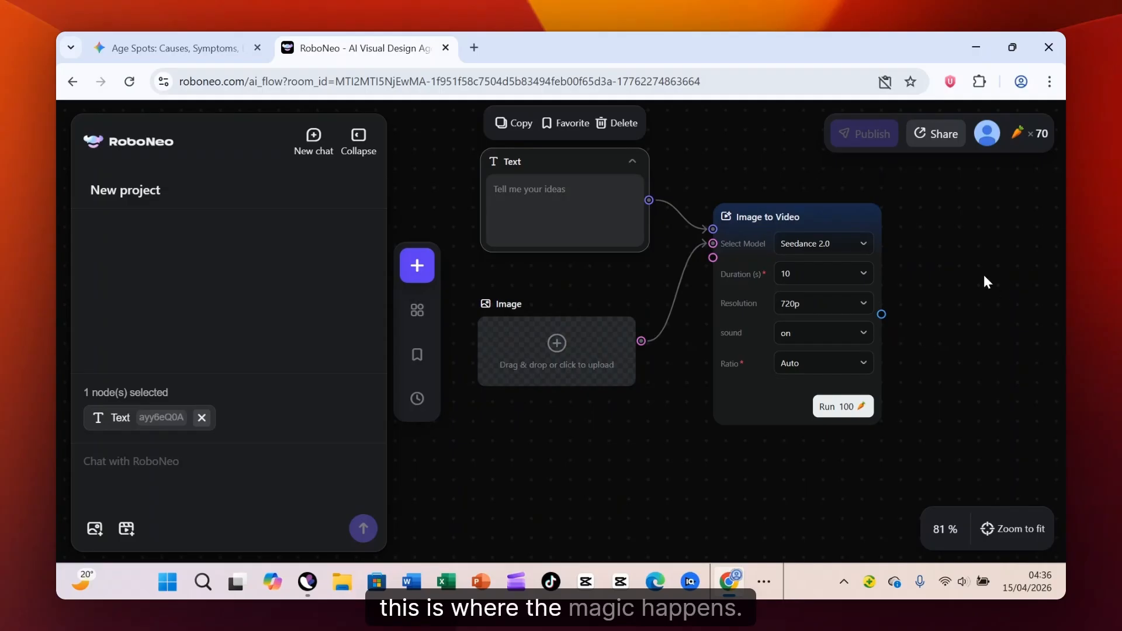
- Compare the available video models and their credit costs, and set the Image to Video node's model to Grok
mouse_move(1023, 141)
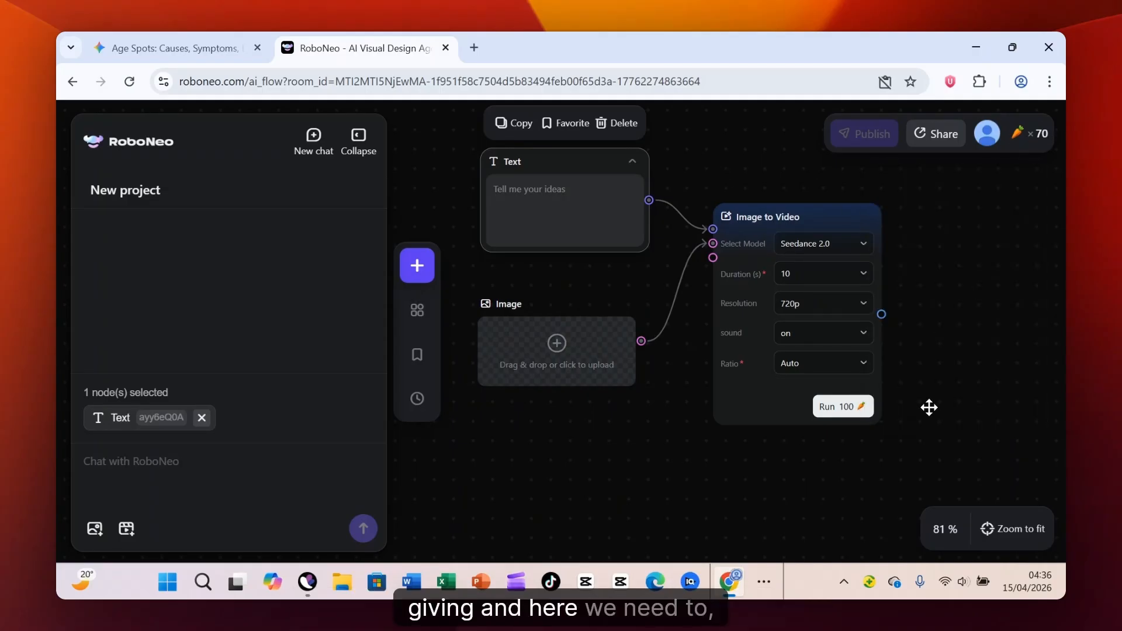
mouse_move(843, 410)
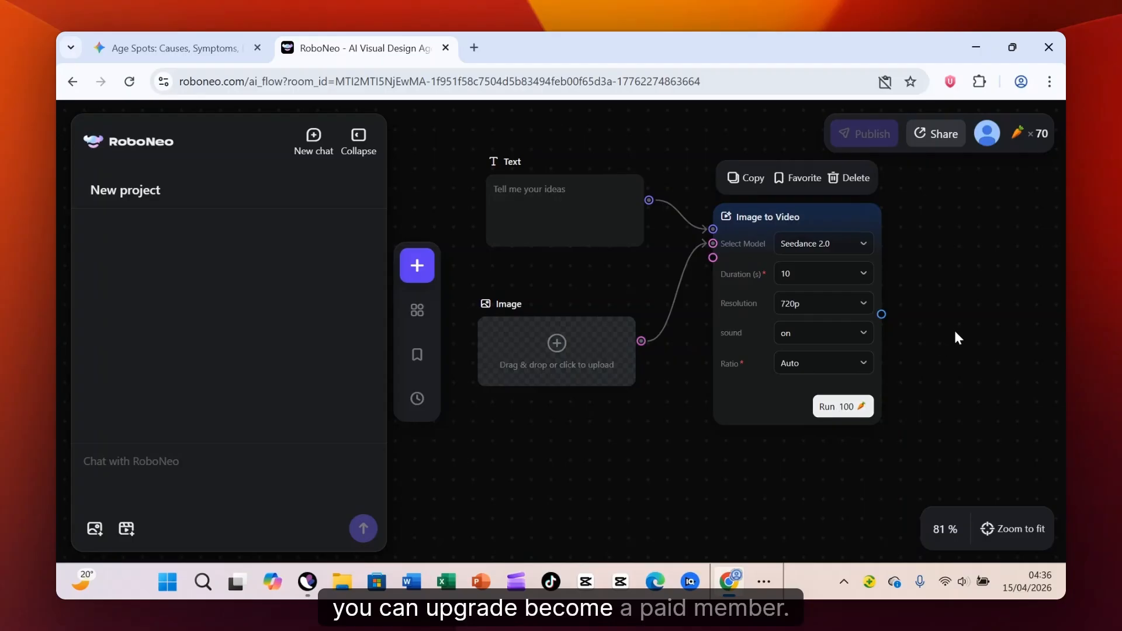
click(956, 327)
click(839, 404)
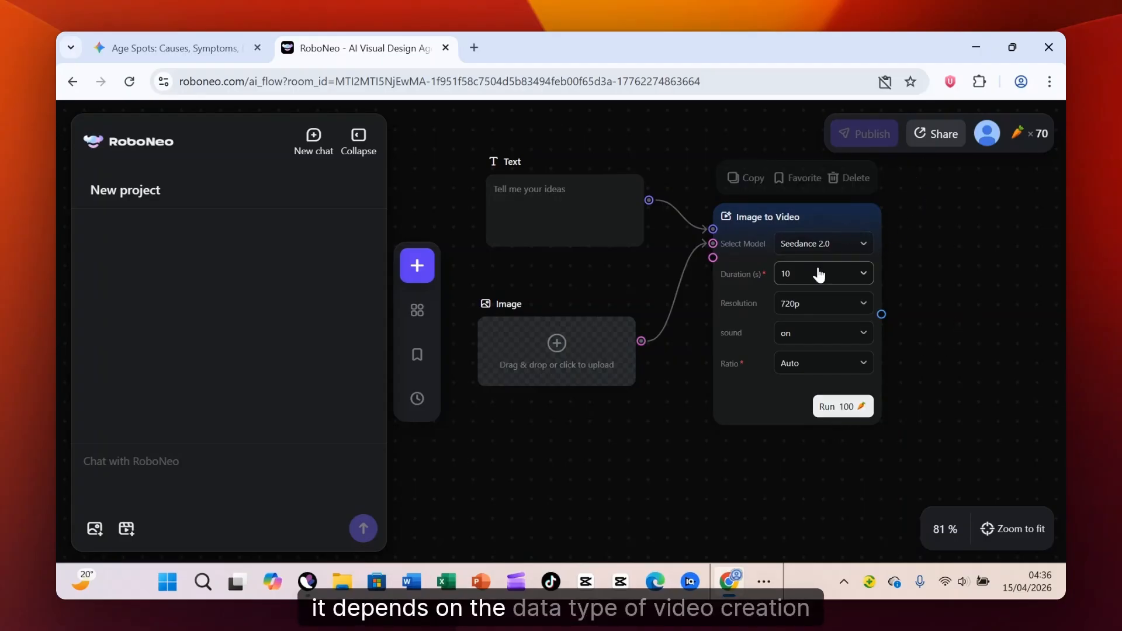
click(820, 244)
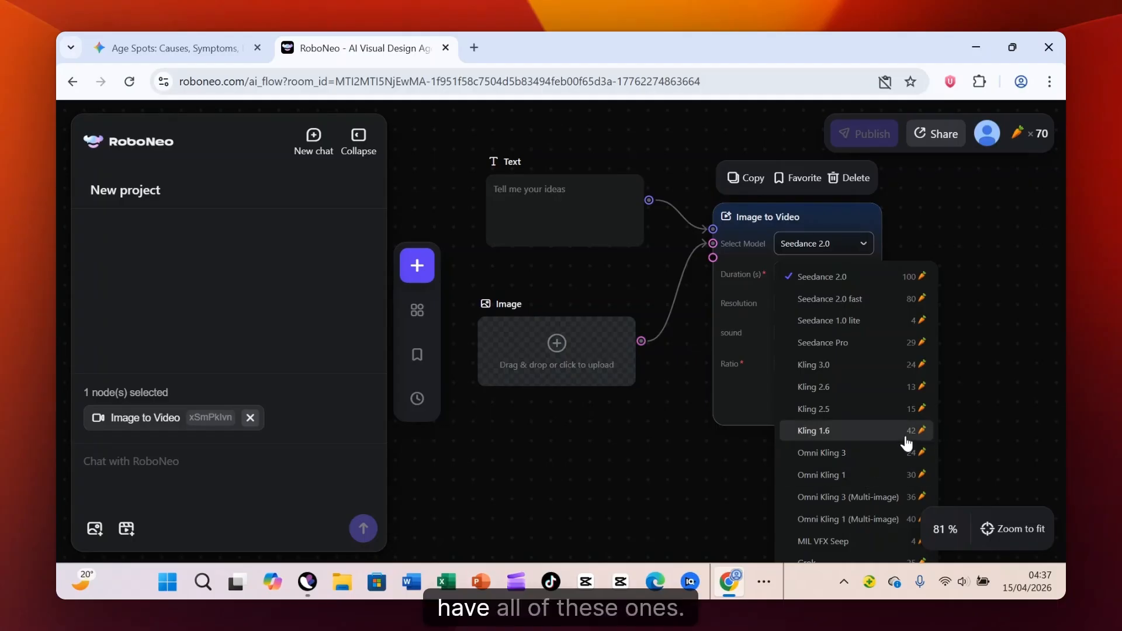
scroll(850, 540, down, 2)
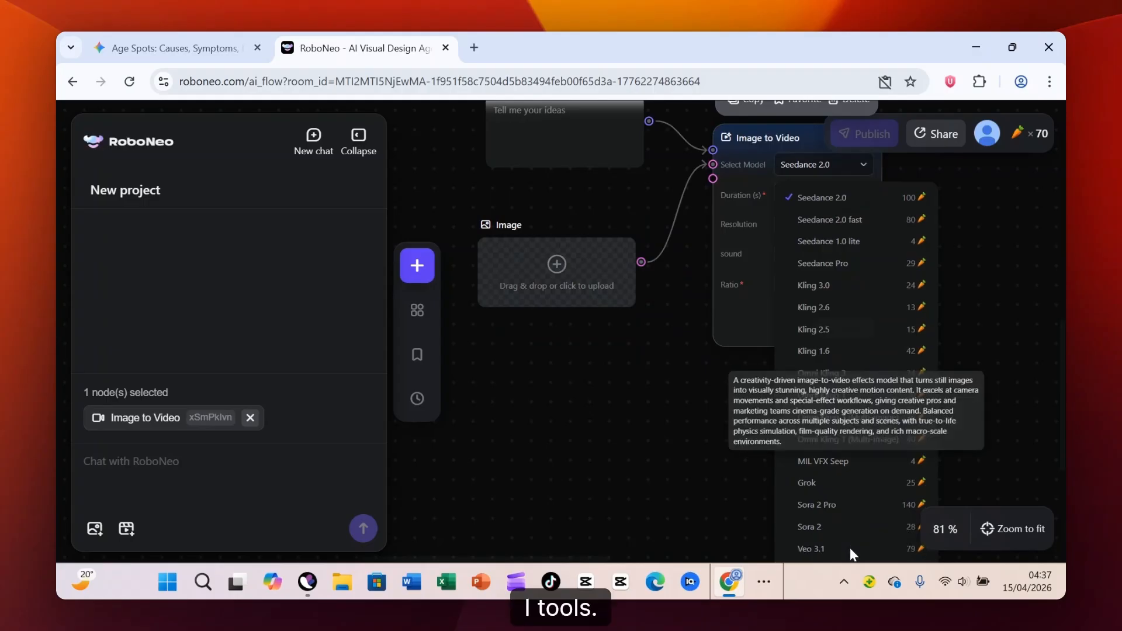
click(850, 548)
click(862, 166)
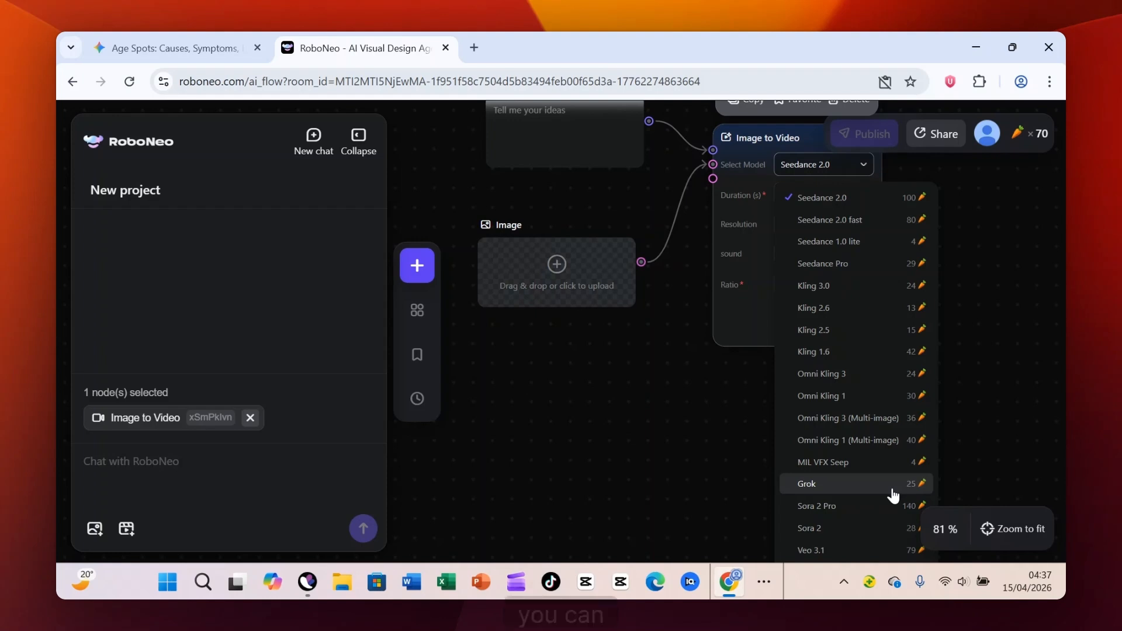
click(892, 496)
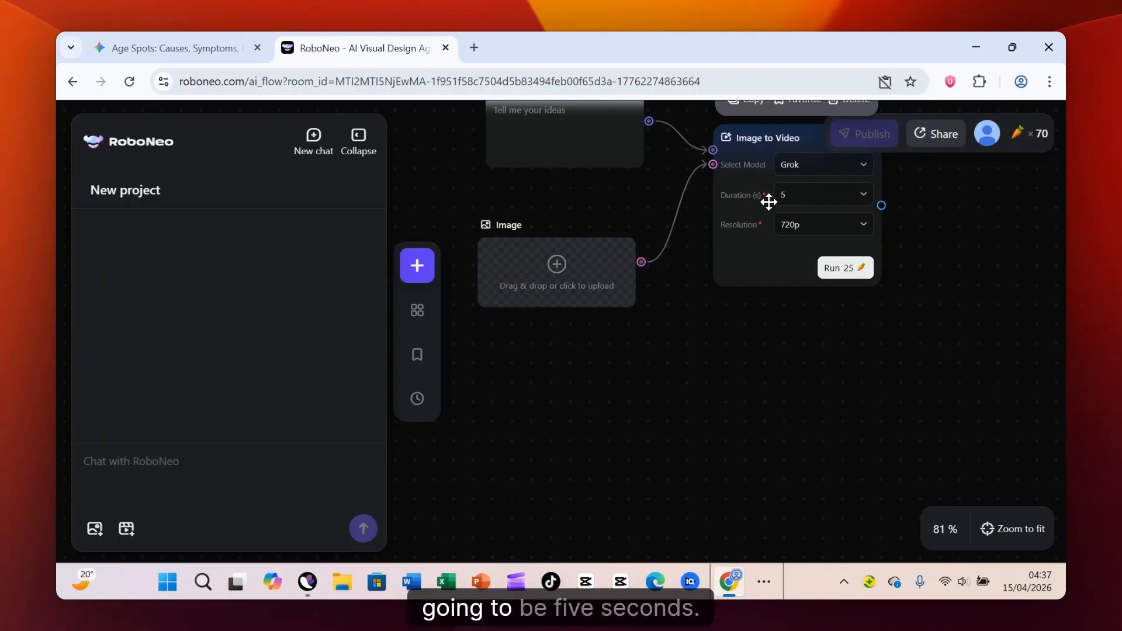
- Move the Image to Video node farther out and realign the Text and Image nodes beside it
scroll(869, 315, up, 2)
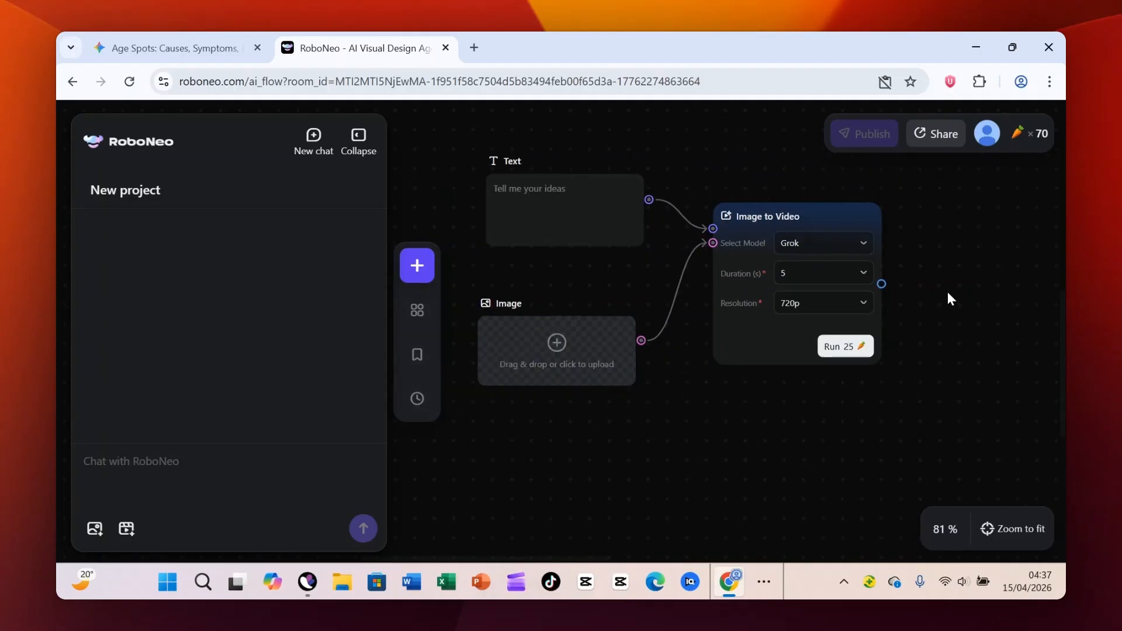
scroll(948, 293, down, 2)
drag(865, 225, 973, 225)
drag(640, 212, 715, 200)
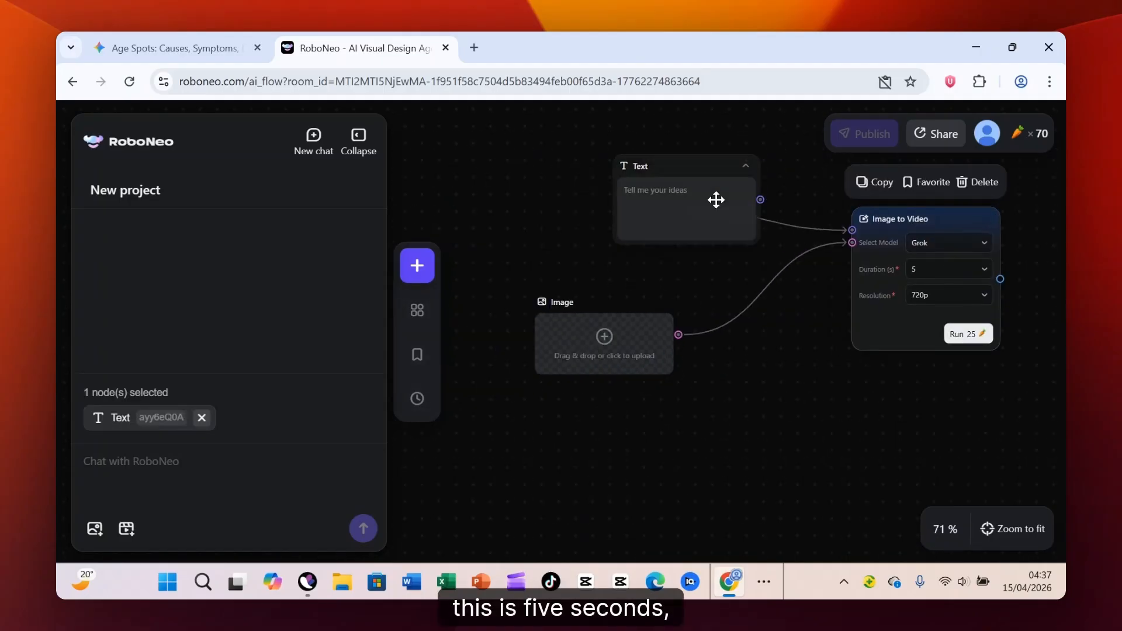
drag(632, 318, 731, 310)
scroll(1033, 302, up, 2)
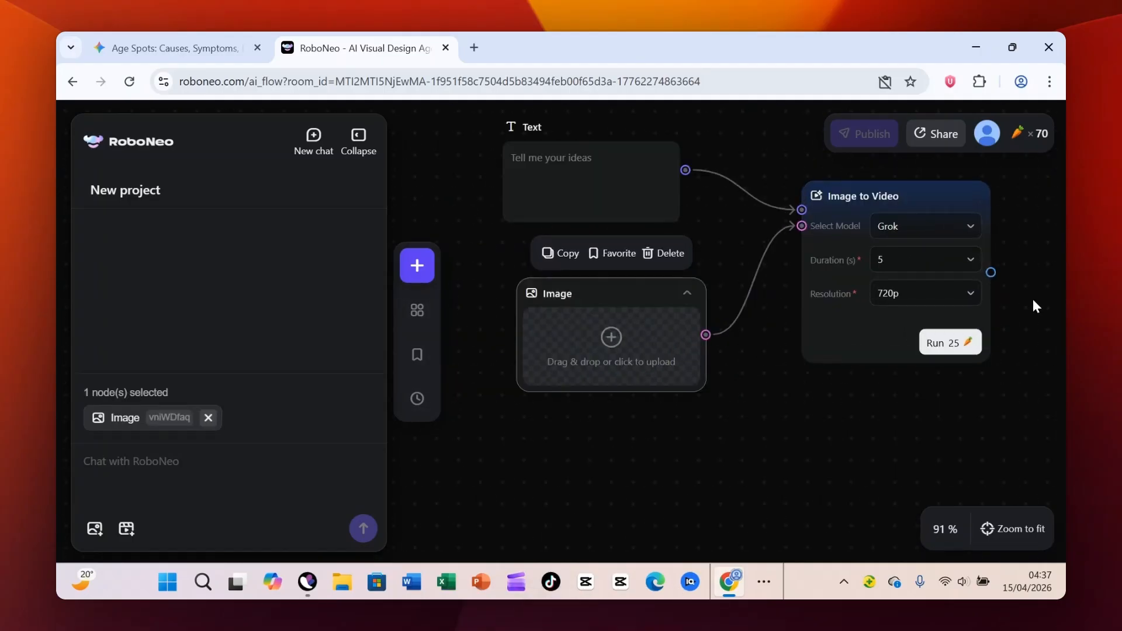
scroll(1034, 306, up, 1)
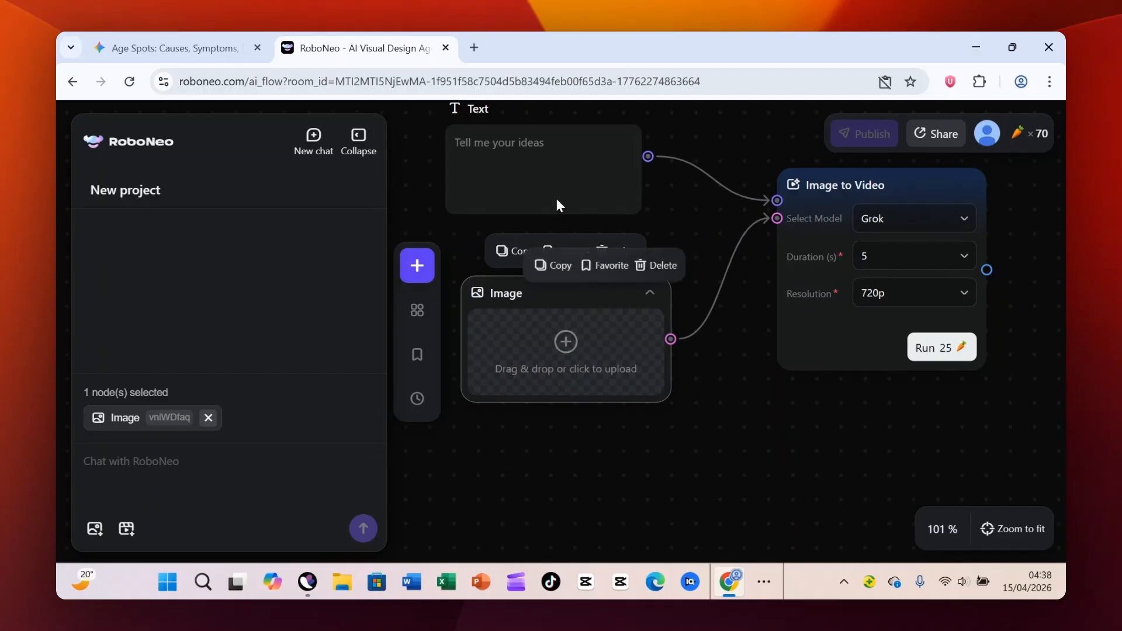
drag(555, 205, 598, 238)
- Keep the Image to Video resolution at 720p and set the duration to 10 seconds
click(905, 303)
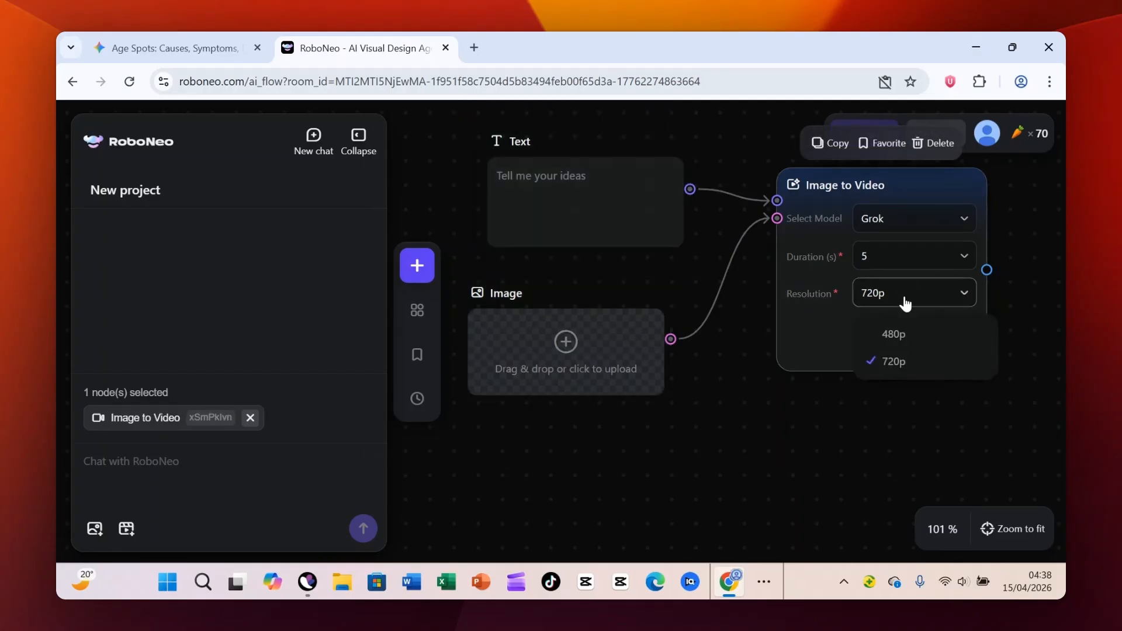
click(909, 371)
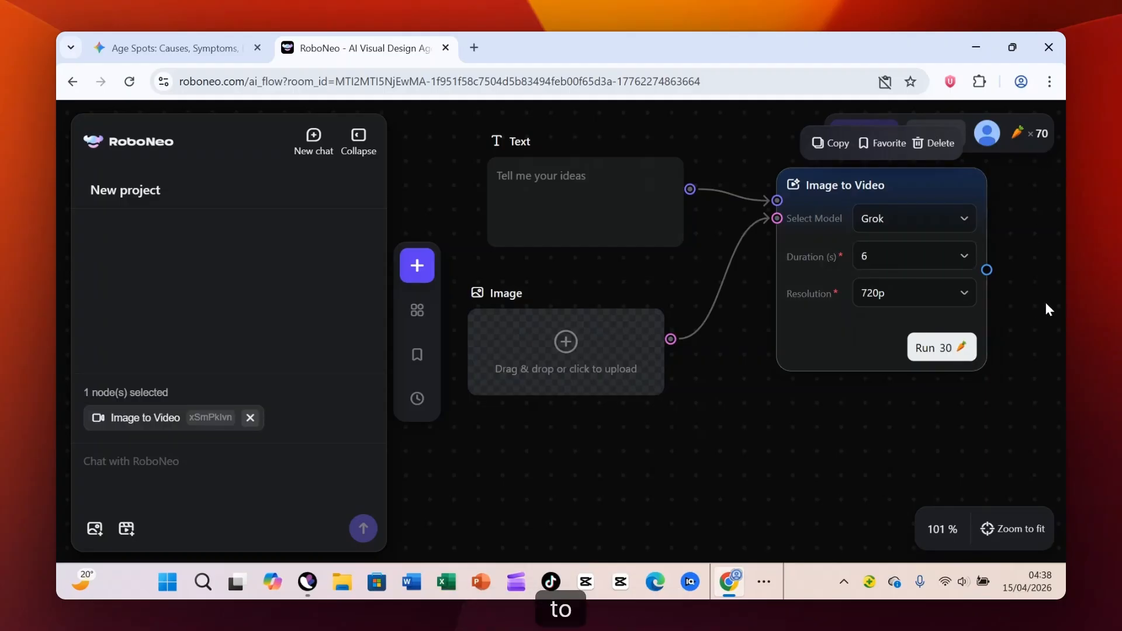
click(959, 259)
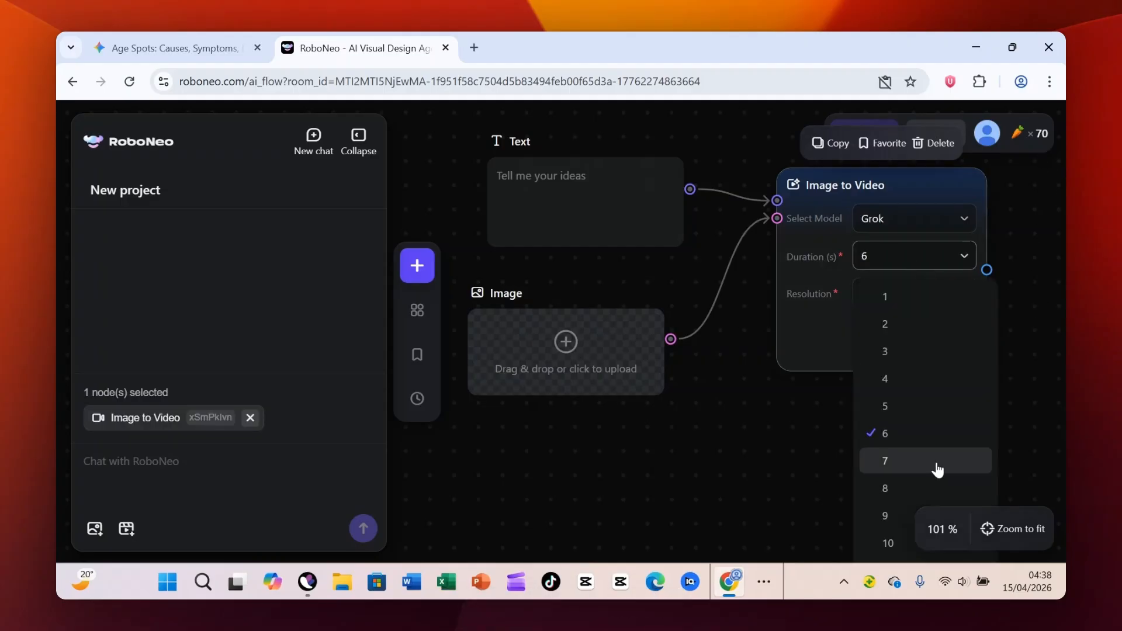
click(897, 541)
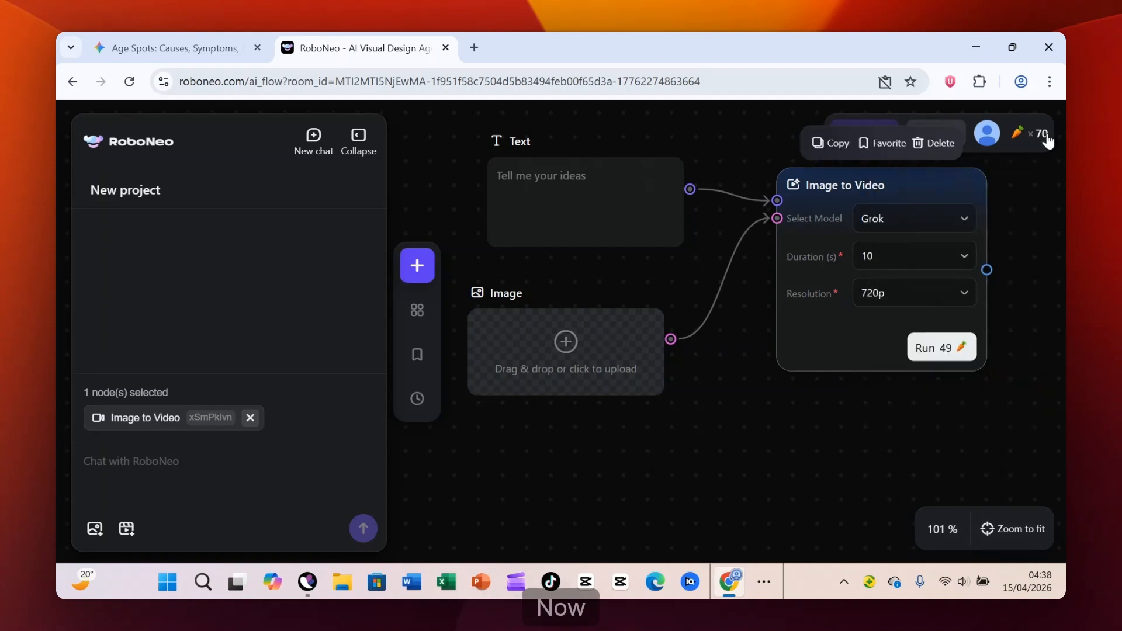
- Shift the Image to Video node slightly upward and set its duration to 15 seconds
mouse_move(1039, 133)
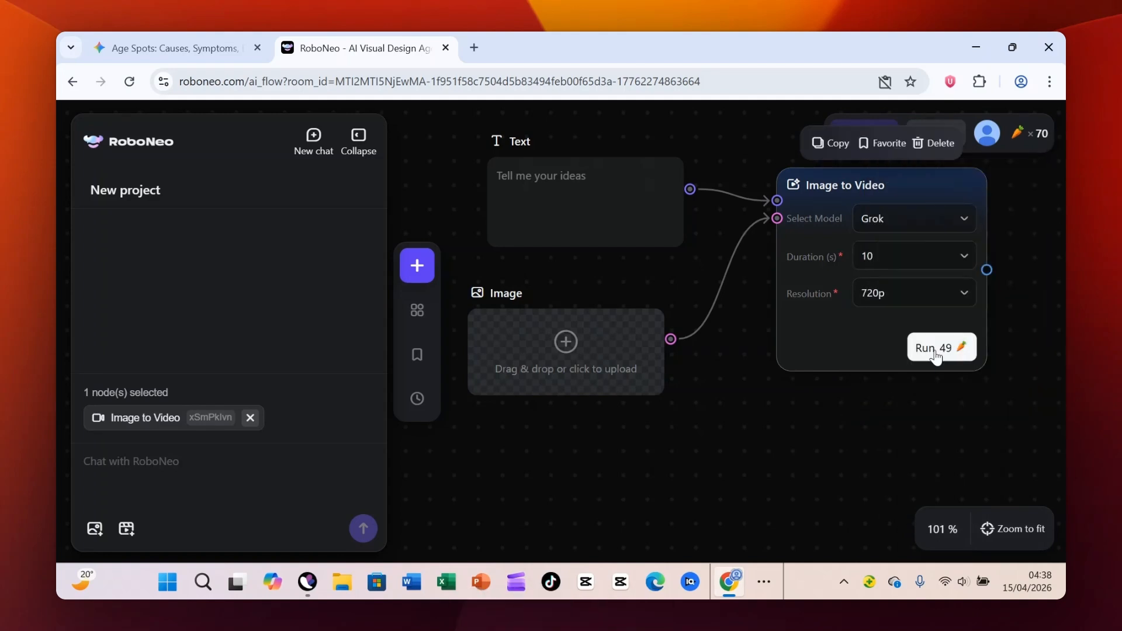
click(912, 257)
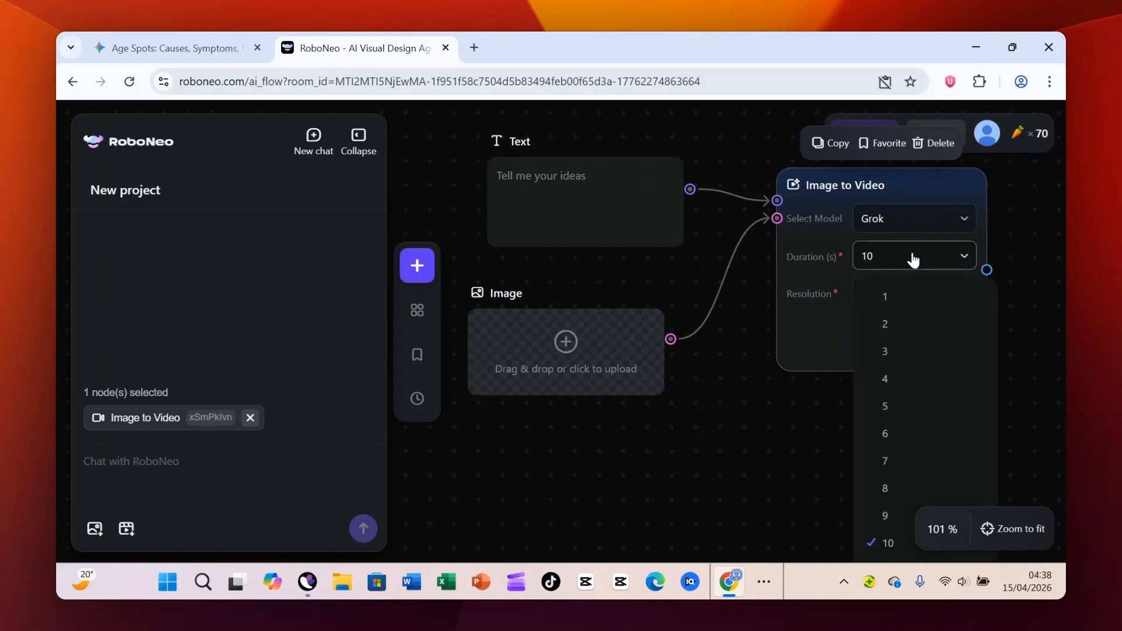
click(1041, 225)
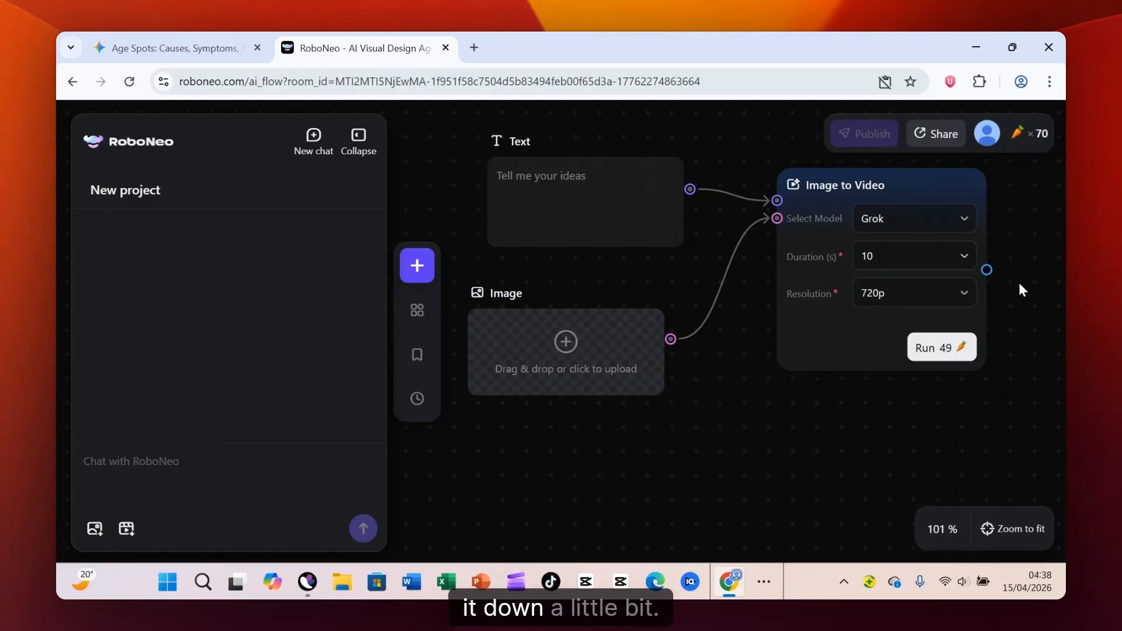
scroll(1018, 283, down, 4)
drag(958, 237, 945, 205)
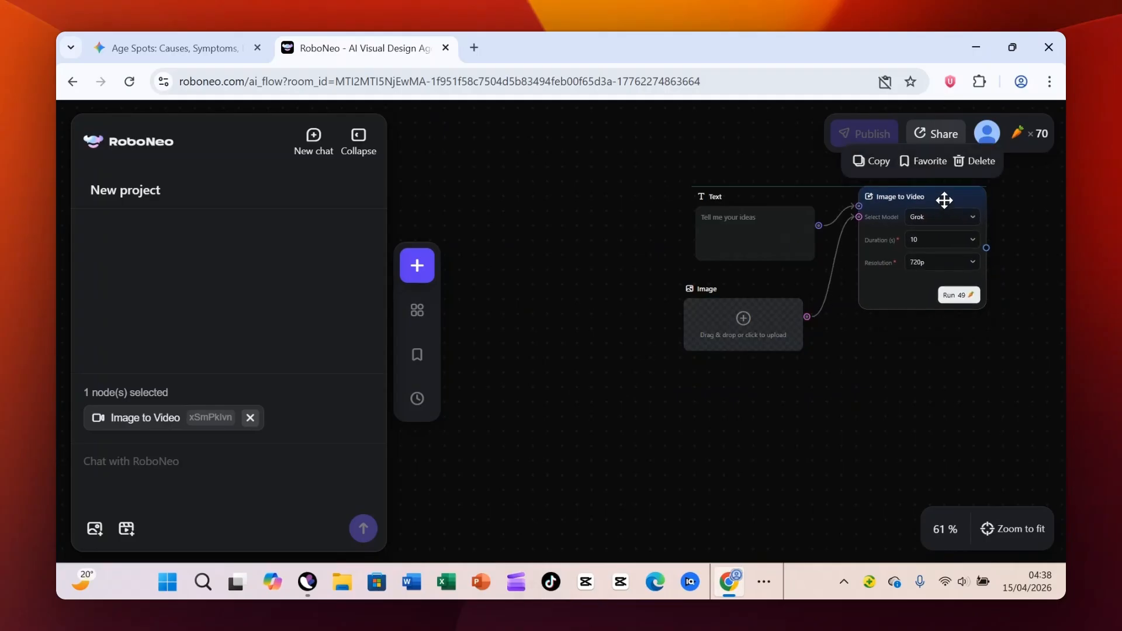
click(966, 237)
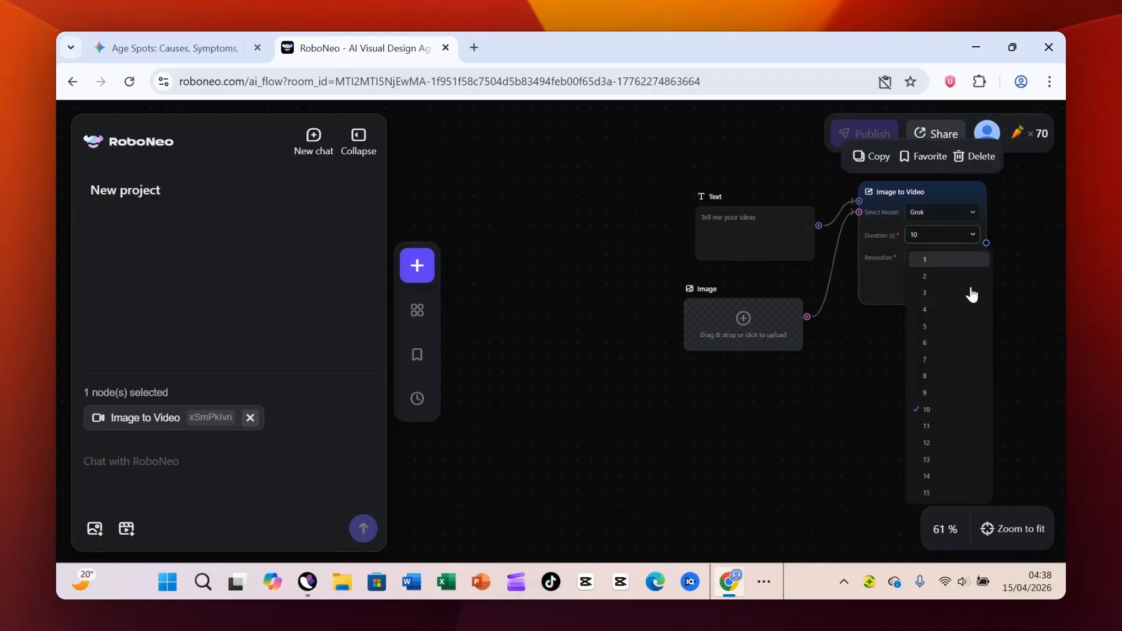
click(955, 495)
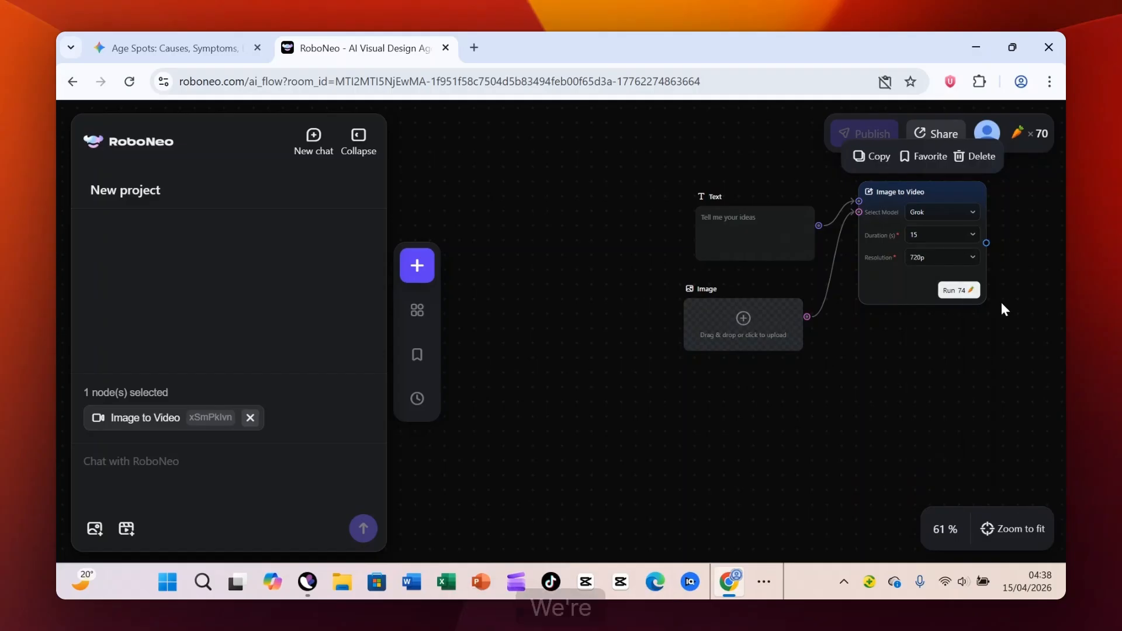
- Set the Image to Video node's duration to 14 seconds to fit the available credits
scroll(1003, 303, up, 1)
scroll(1004, 302, up, 4)
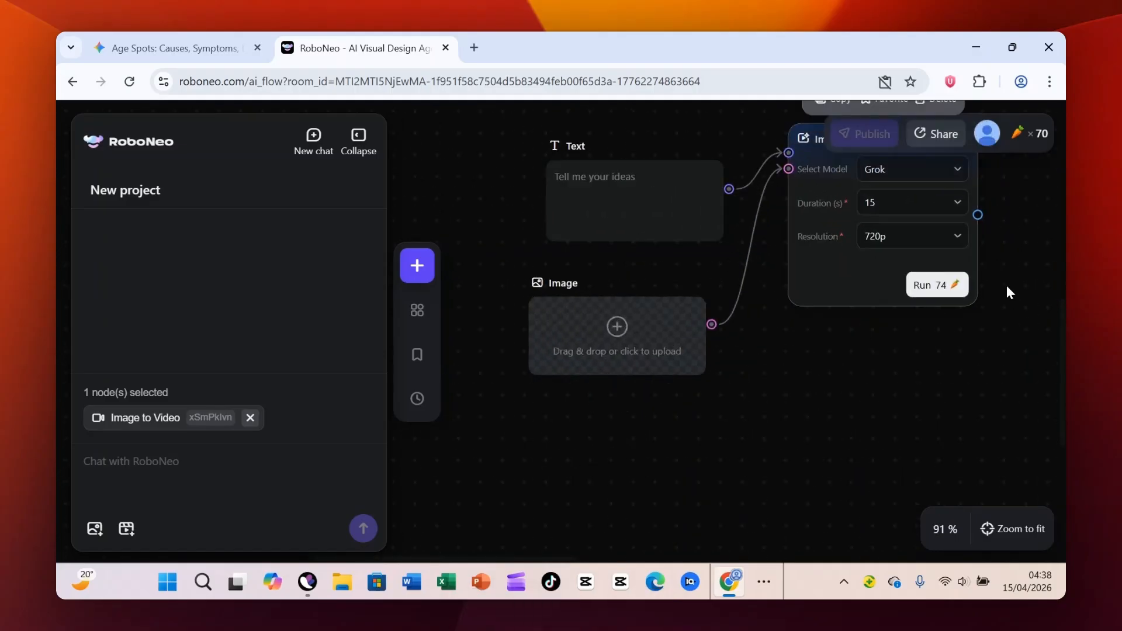
scroll(1007, 285, down, 2)
scroll(1006, 285, down, 2)
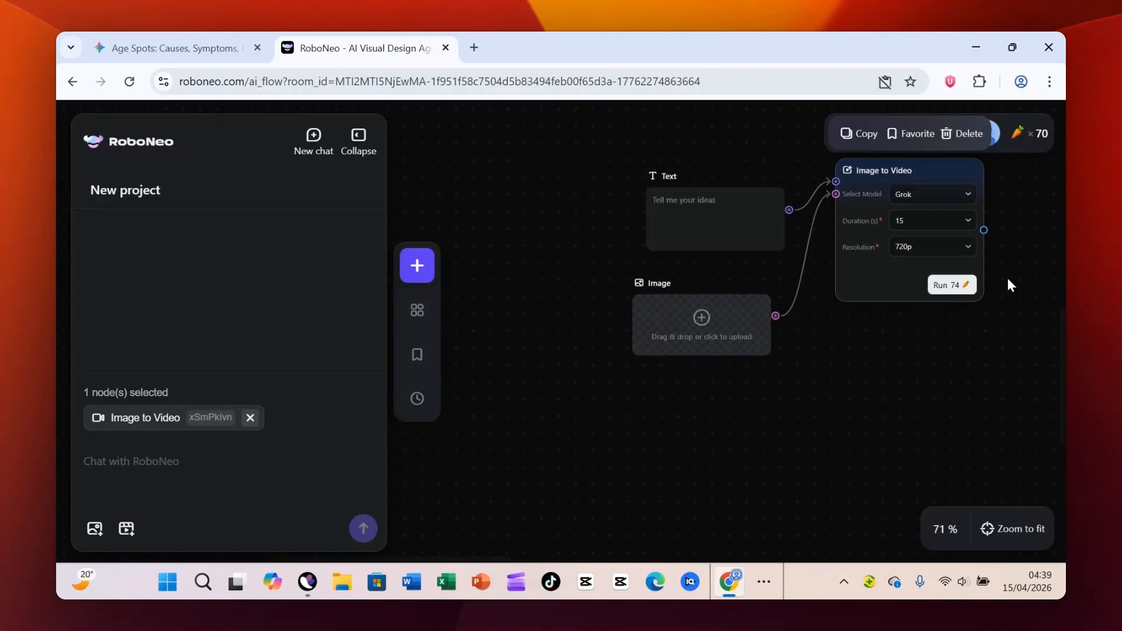
mouse_move(1041, 137)
click(935, 221)
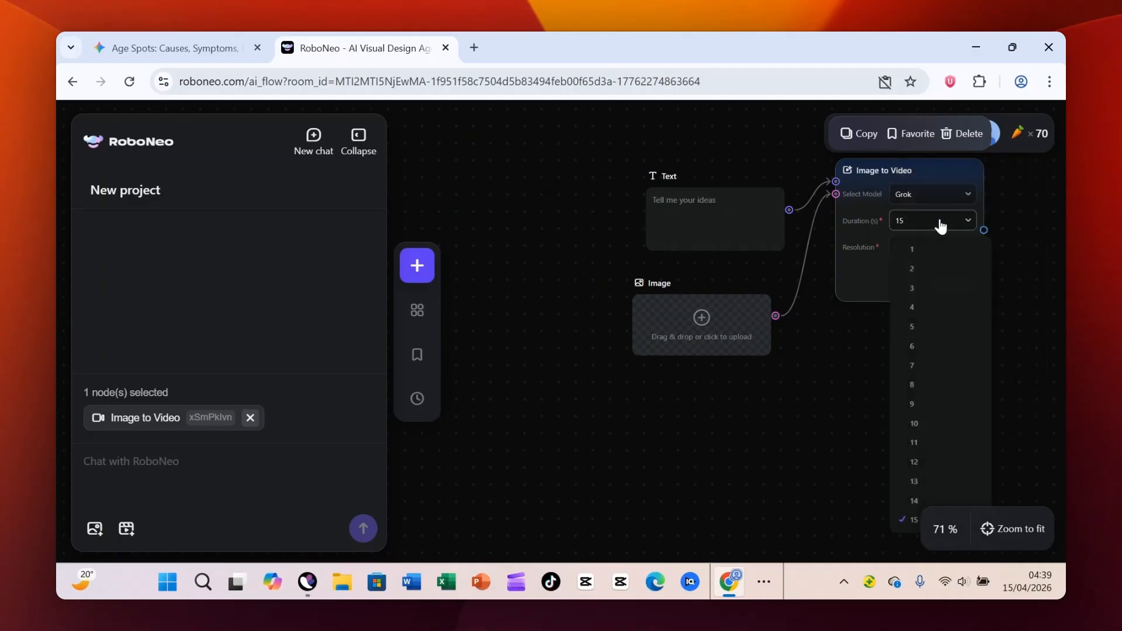
click(914, 501)
- Upload generated_image_1c92517e-e361-4932-a5b3-a11ba9a95a83 from the Downloads folder into the Image node
scroll(1035, 315, up, 1)
scroll(1033, 300, up, 2)
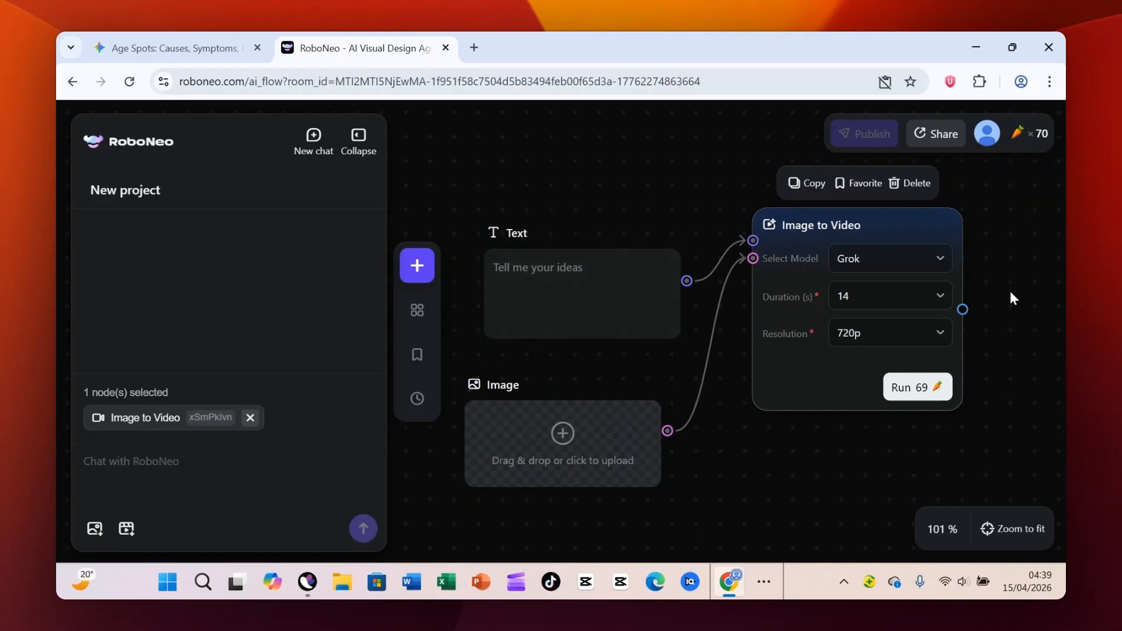
scroll(1009, 286, up, 4)
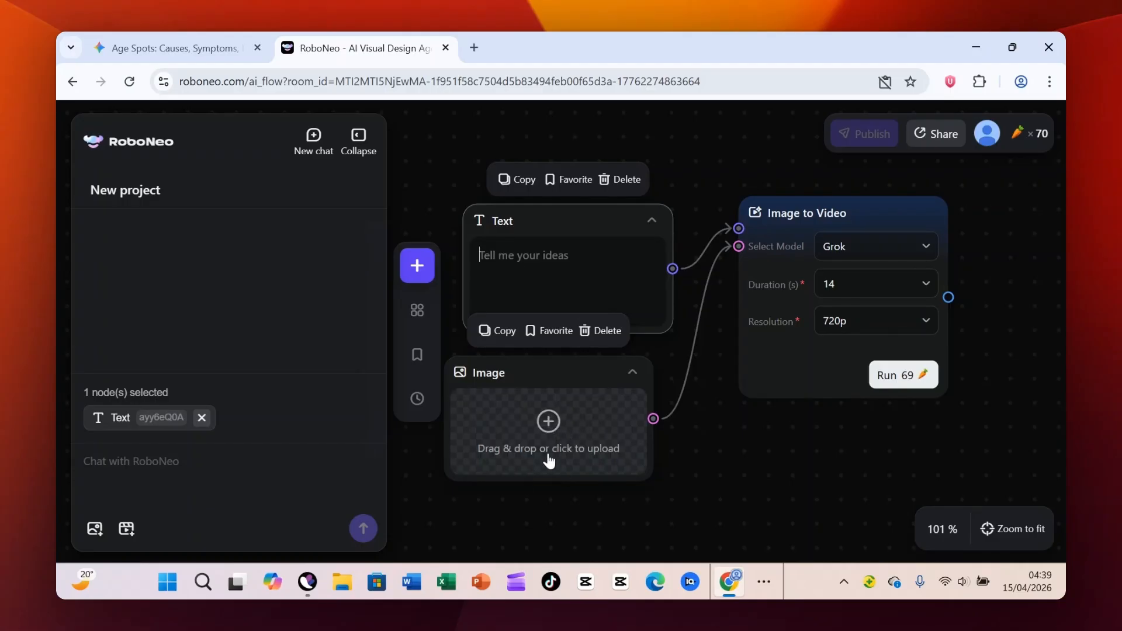
click(558, 430)
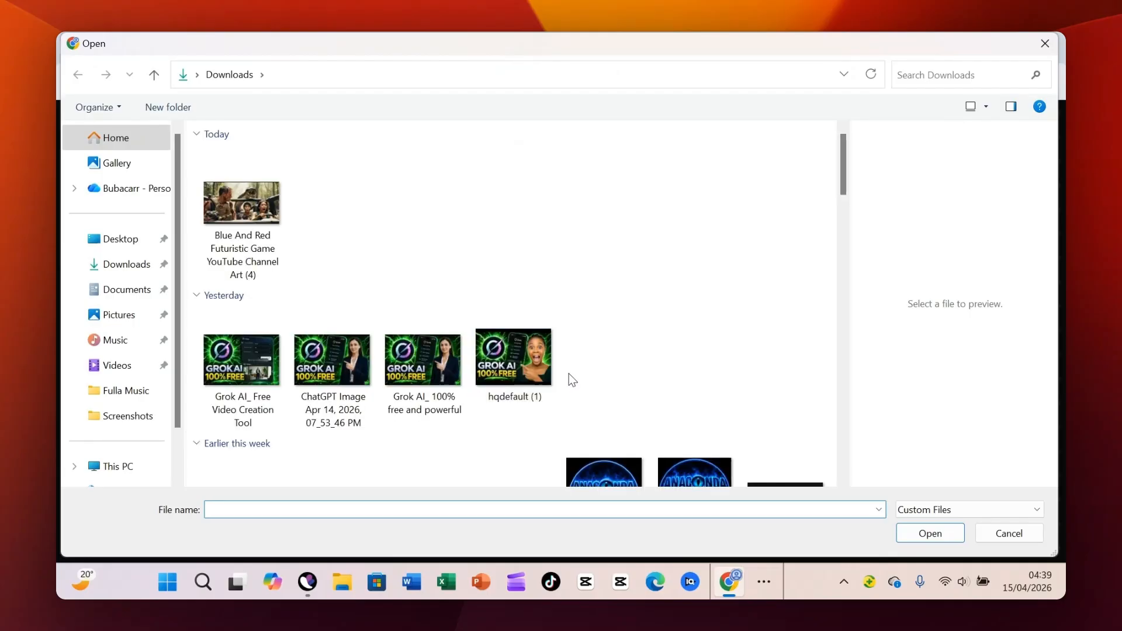
scroll(549, 362, down, 5)
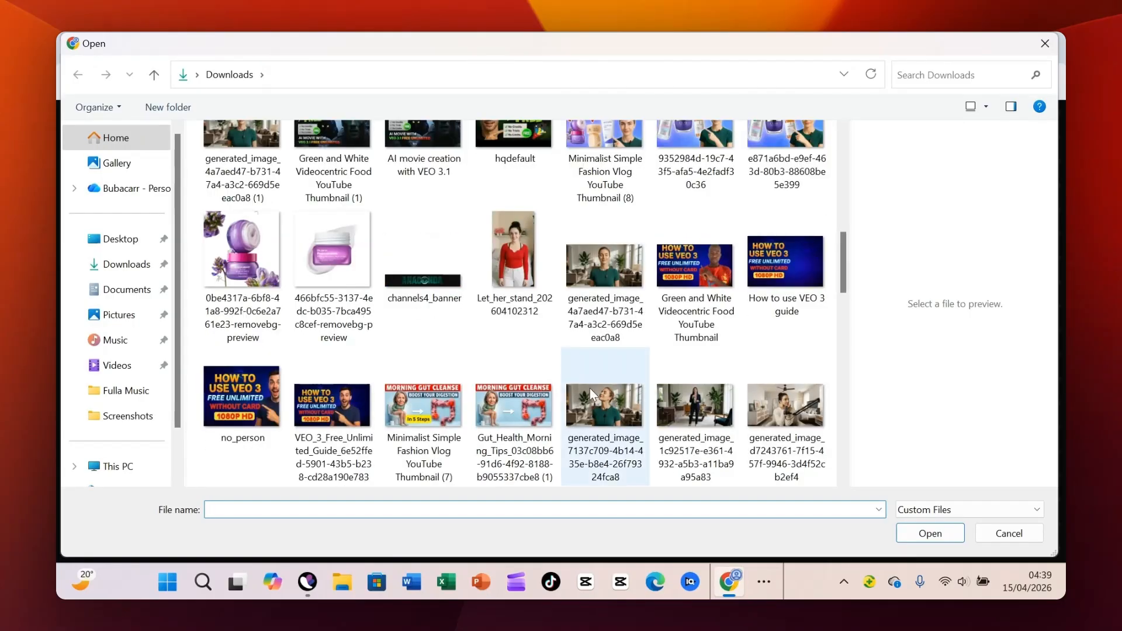
click(695, 409)
click(929, 533)
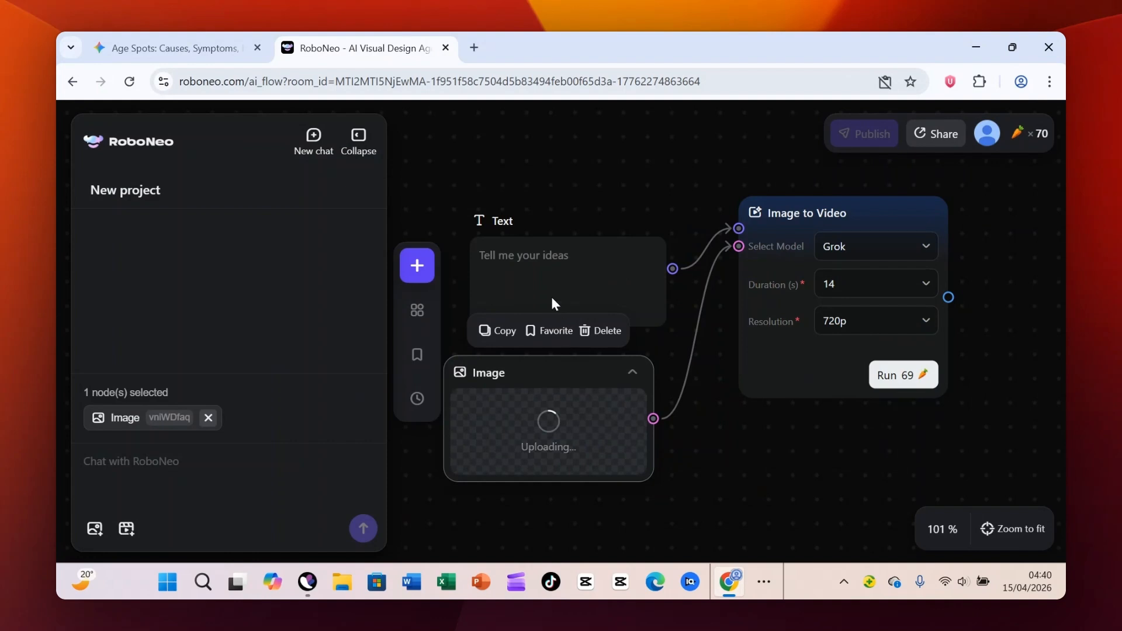
- Copy Scene 22's Visuals, B-Roll and voice-over lines from the Gemini script into RoboNeo's Text node, removing the closing quotation mark
click(546, 254)
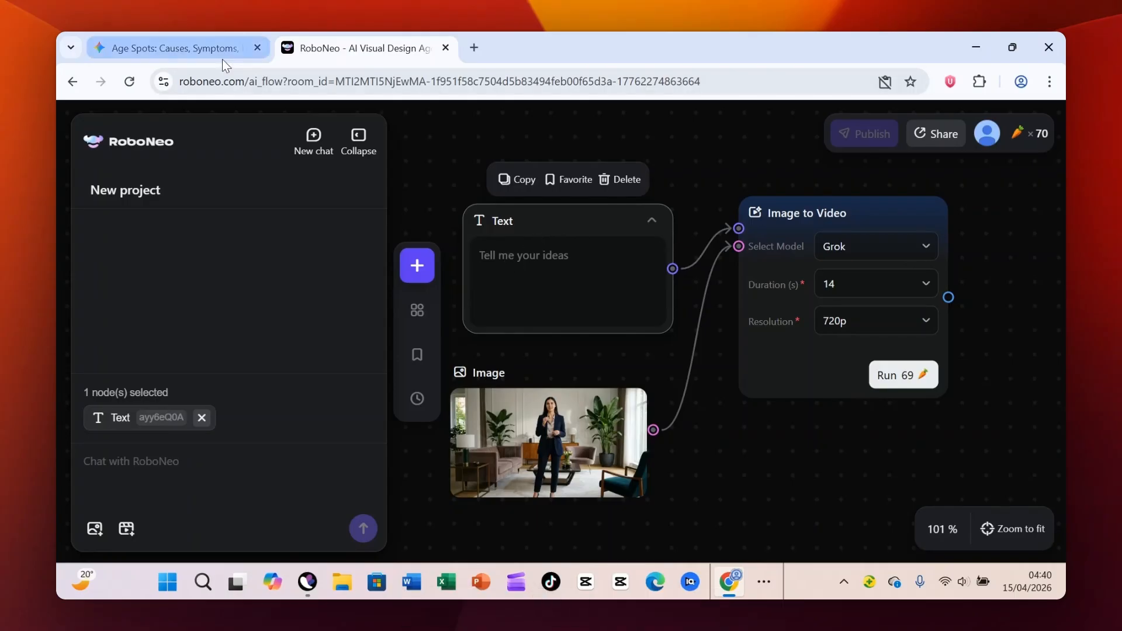
click(212, 40)
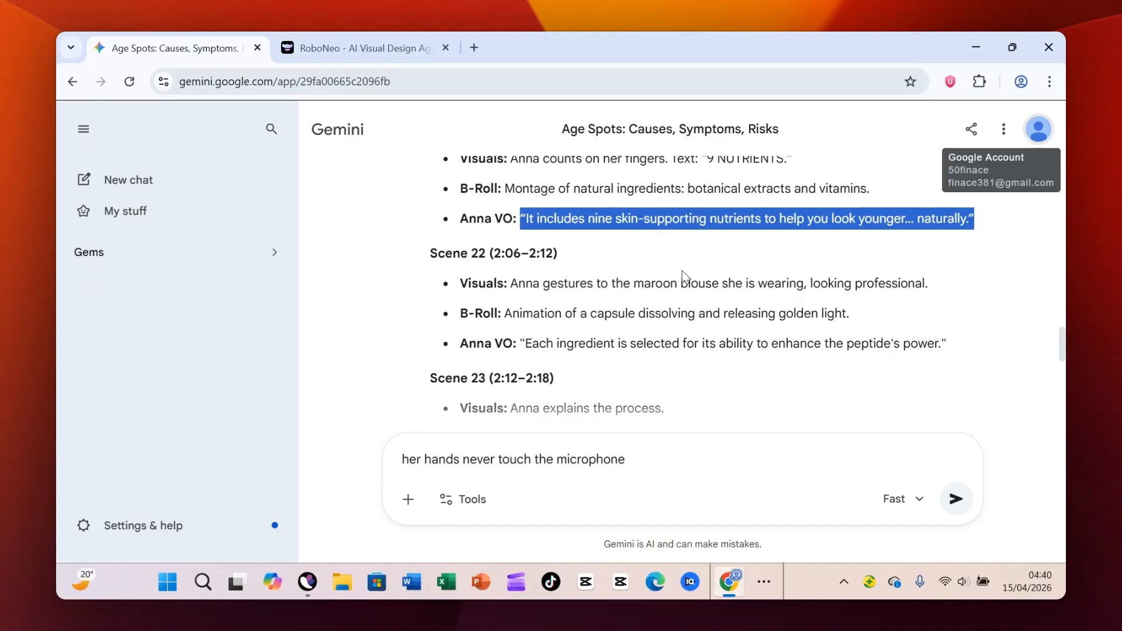
scroll(682, 273, down, 2)
scroll(682, 274, up, 2)
scroll(598, 275, down, 2)
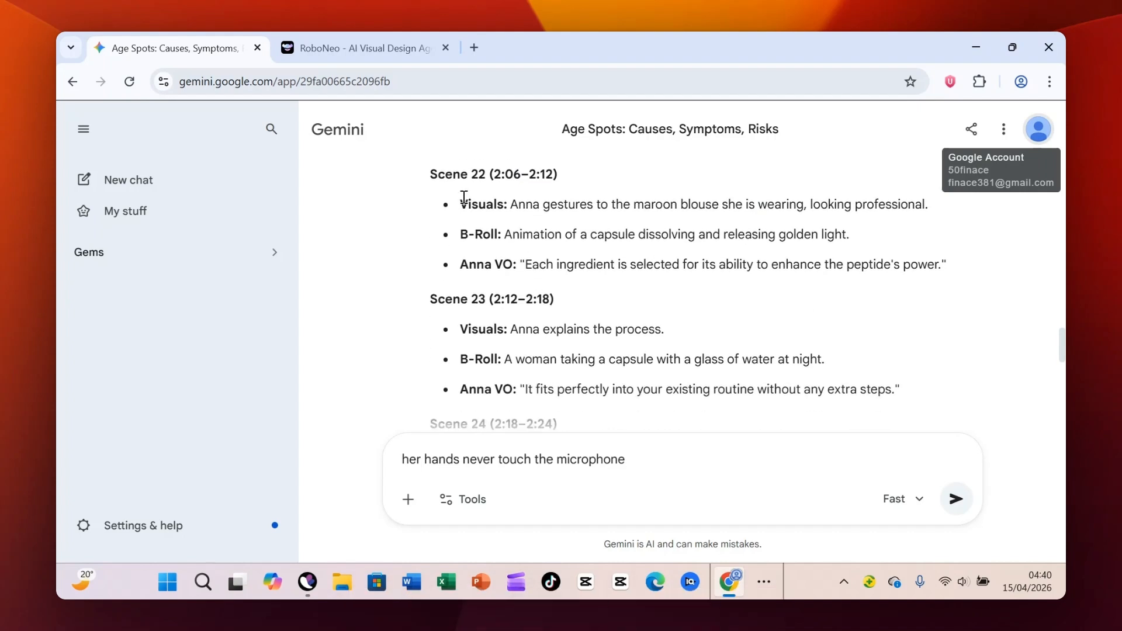
drag(464, 200, 955, 264)
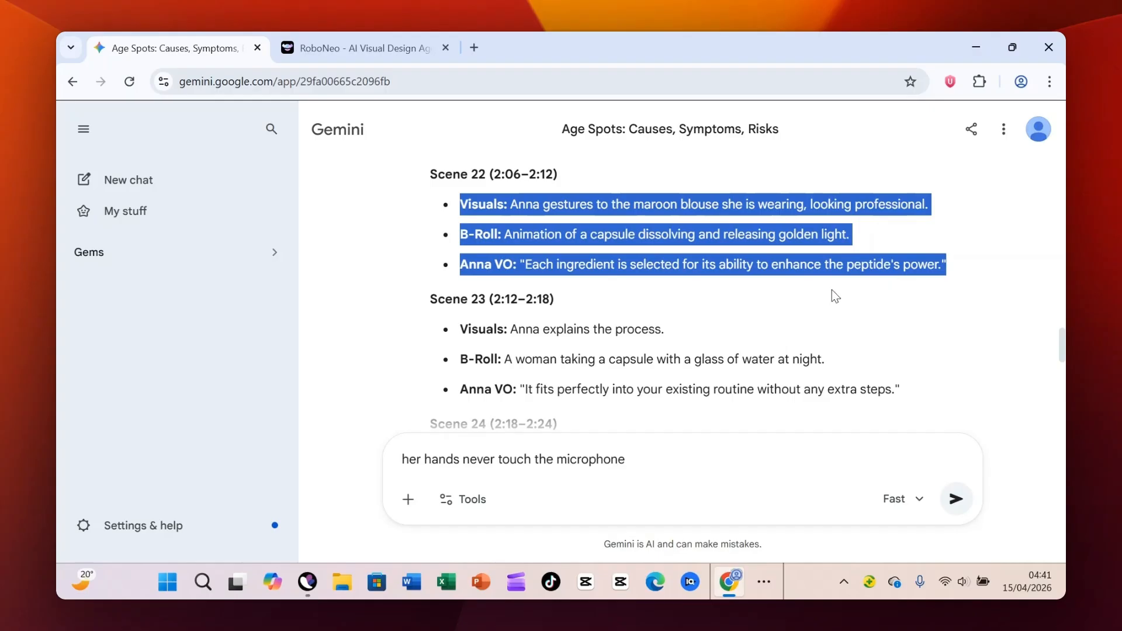
click(764, 581)
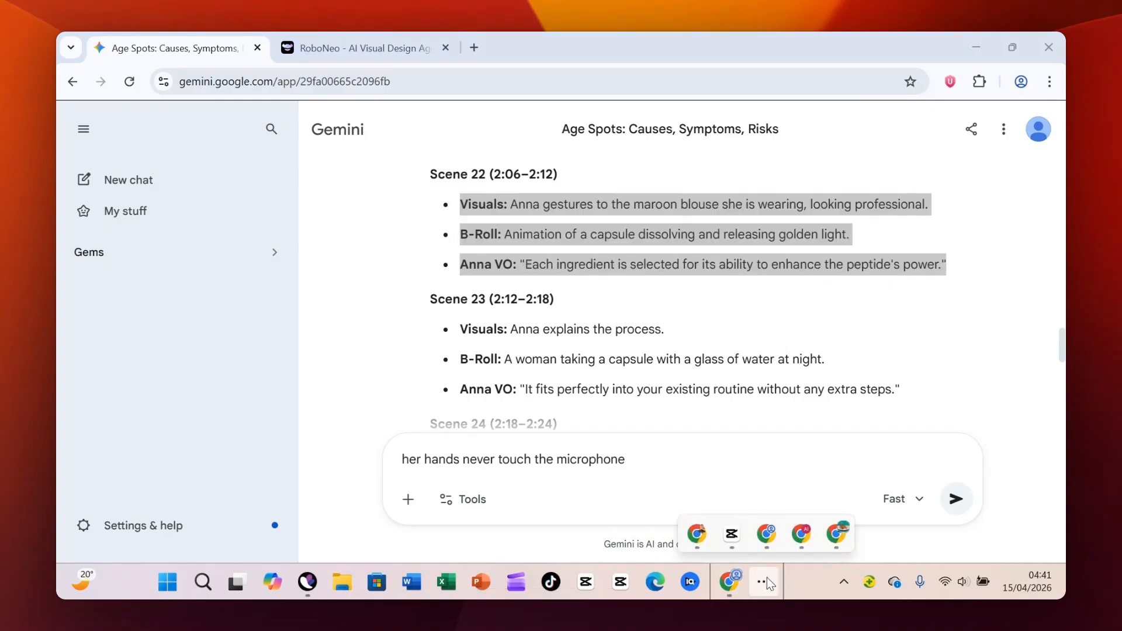
click(298, 46)
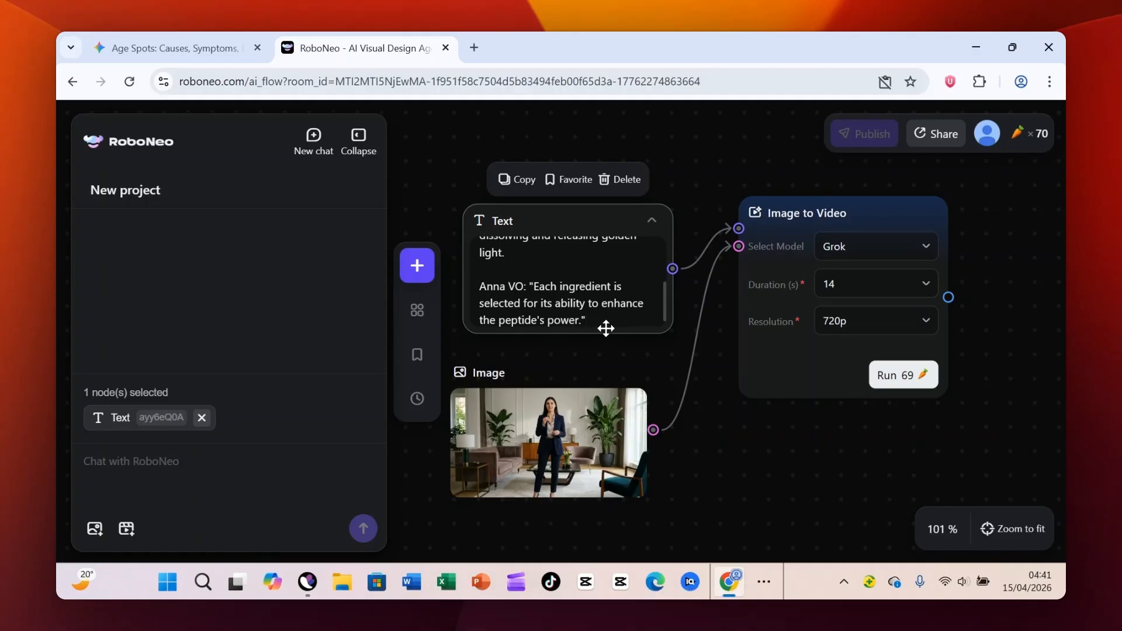
key(BackSpace)
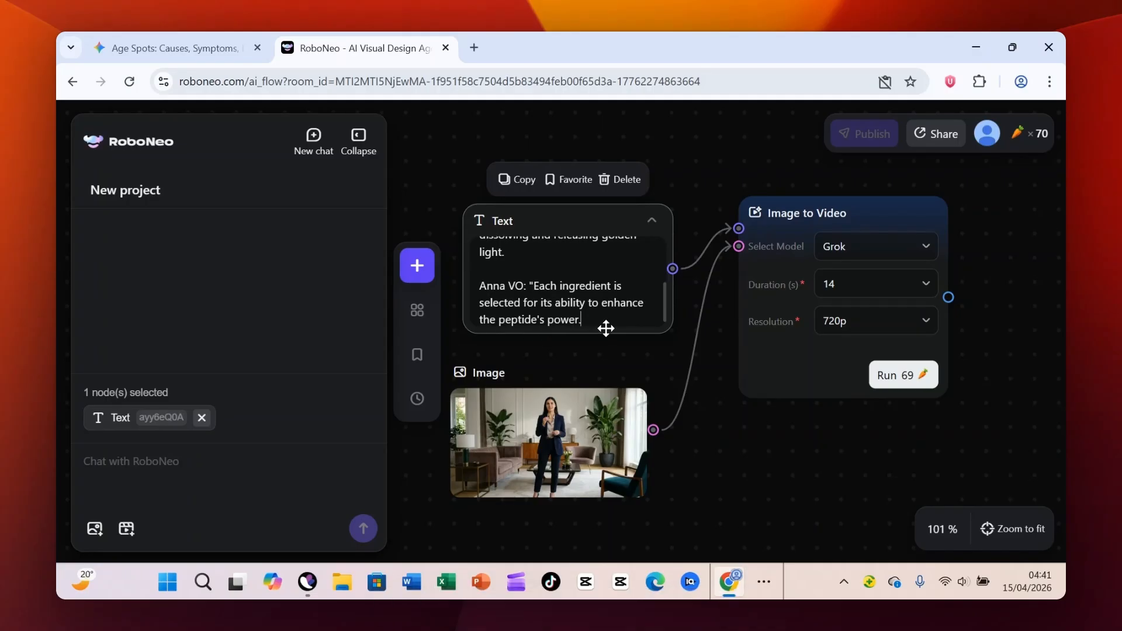
- Append Gemini's Scene 23 voice-over line, "It fits perfectly into your existing routine without any extra steps.", to the RoboNeo Text node
mouse_move(850, 292)
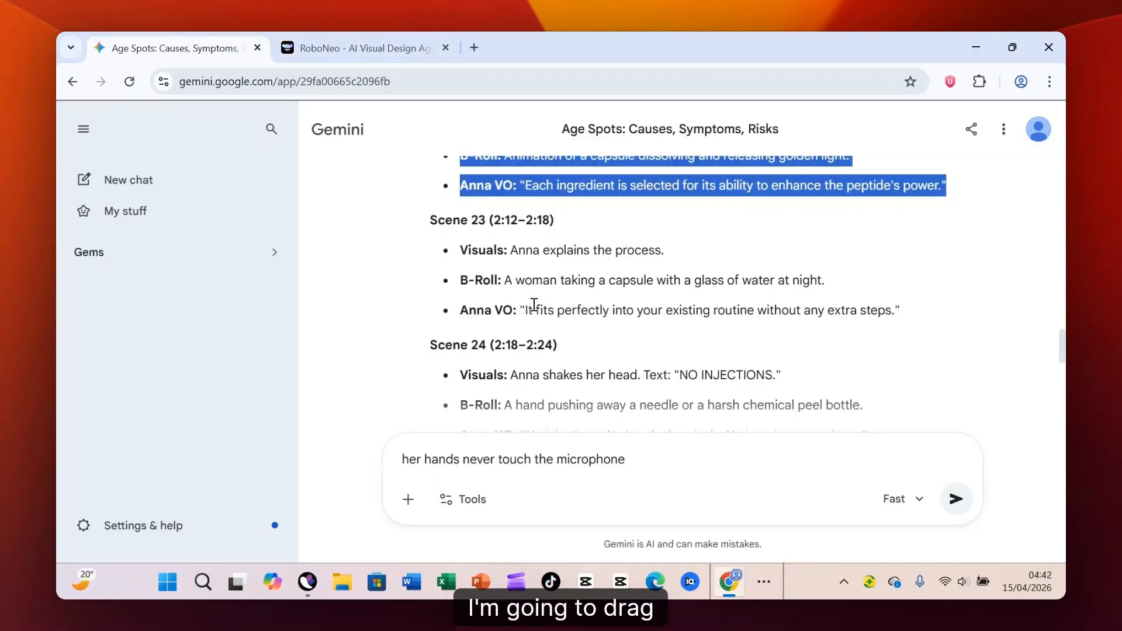
drag(525, 307, 909, 323)
key(ctrl+c)
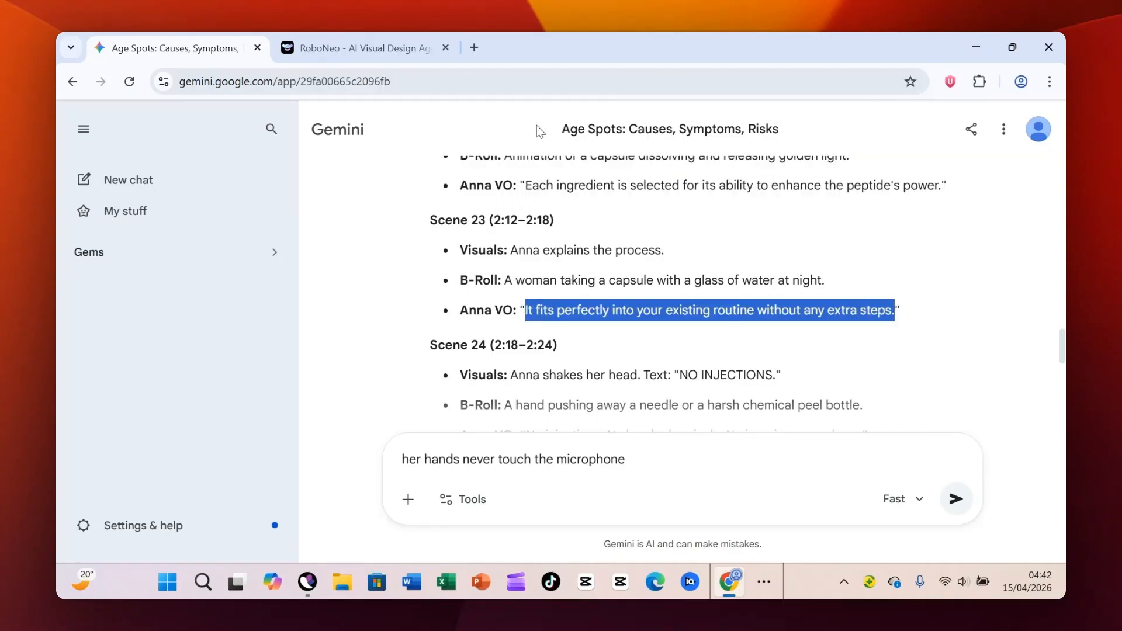
click(390, 48)
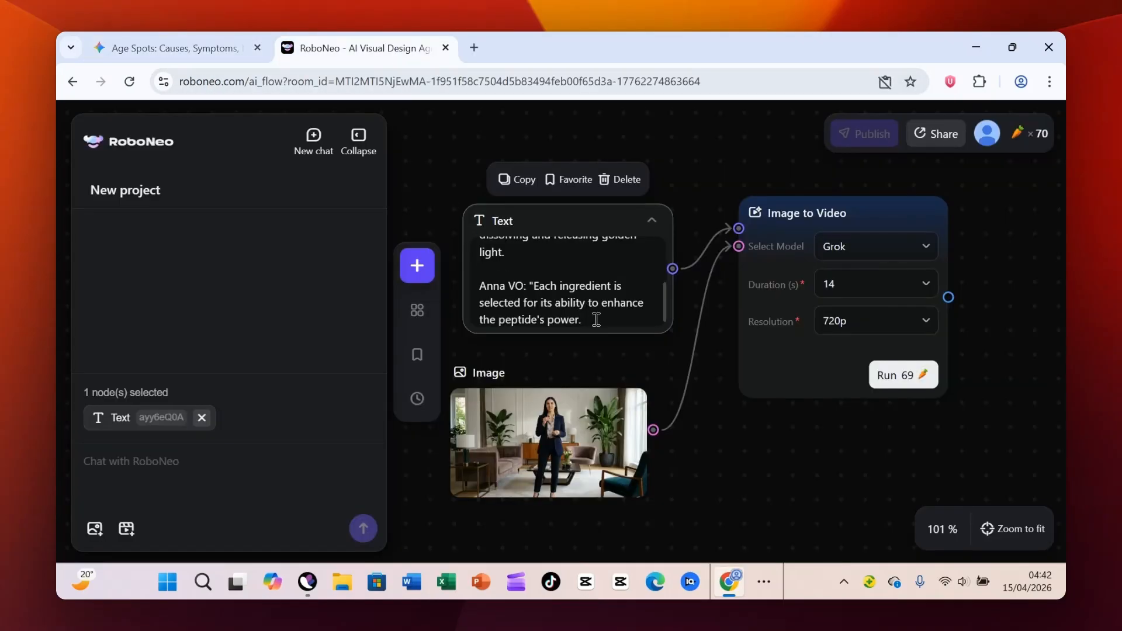
key(ctrl+v)
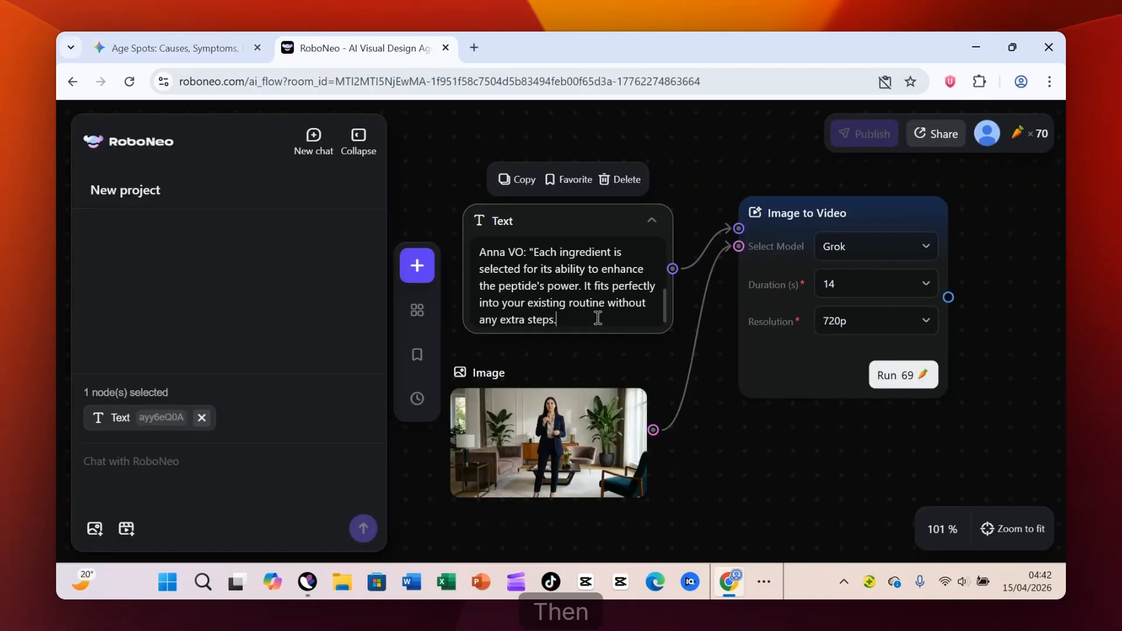
- Append Gemini's Scene 24 voice-over line, "No injections. No harsh chemicals. No invasive procedures.", to the RoboNeo Text node
click(148, 47)
scroll(649, 290, down, 1)
scroll(648, 291, down, 1)
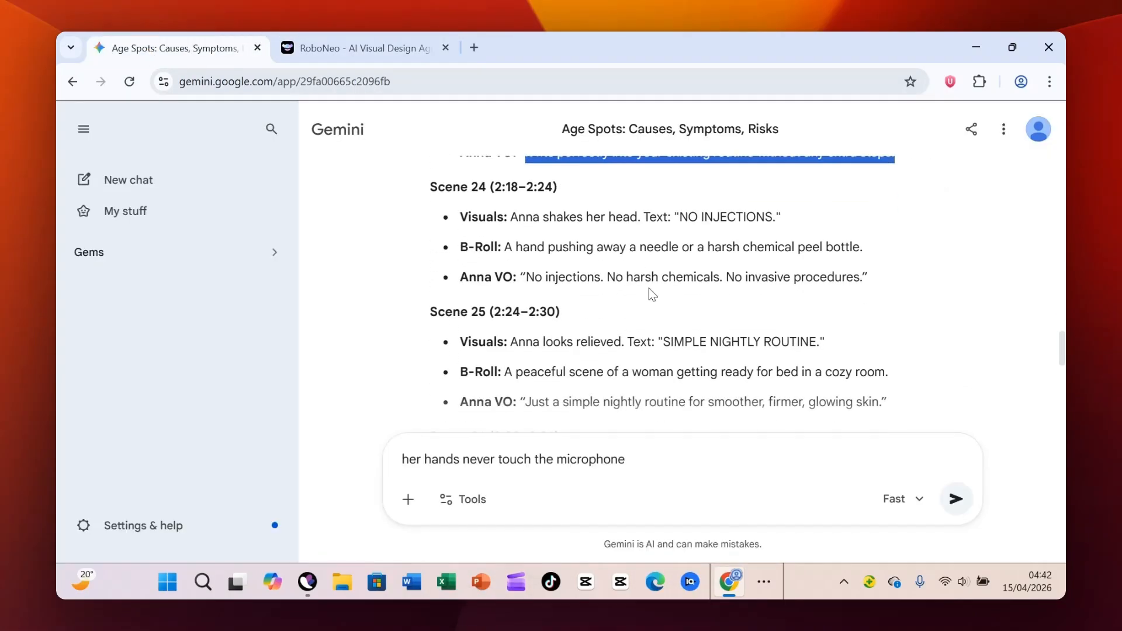
drag(526, 276, 863, 278)
key(ctrl+c)
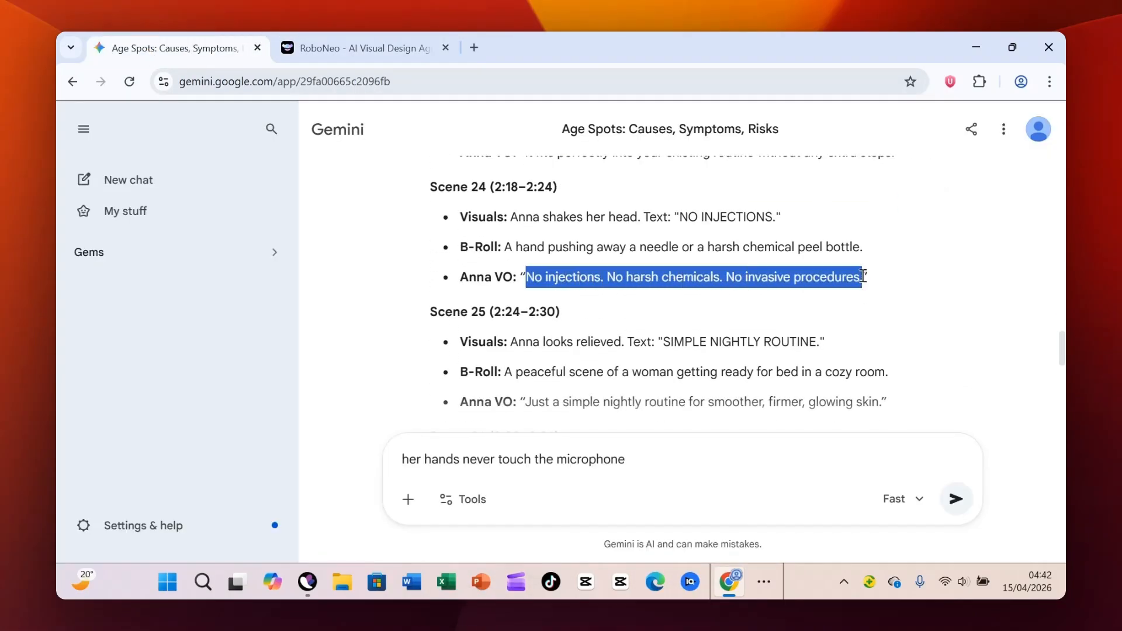
click(343, 55)
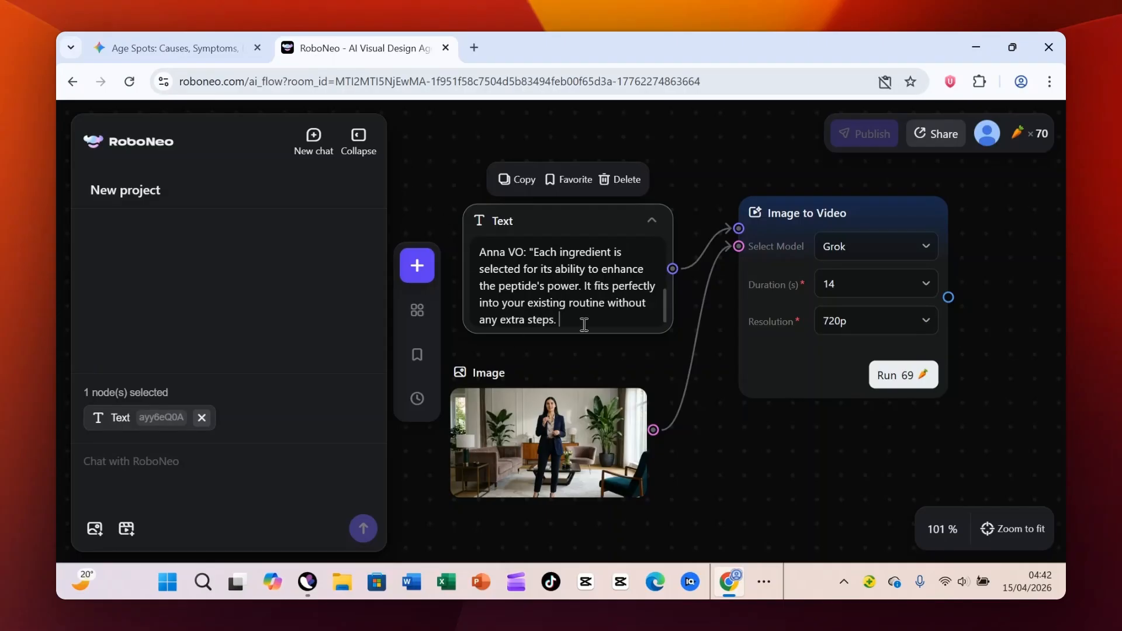
key(ctrl+v)
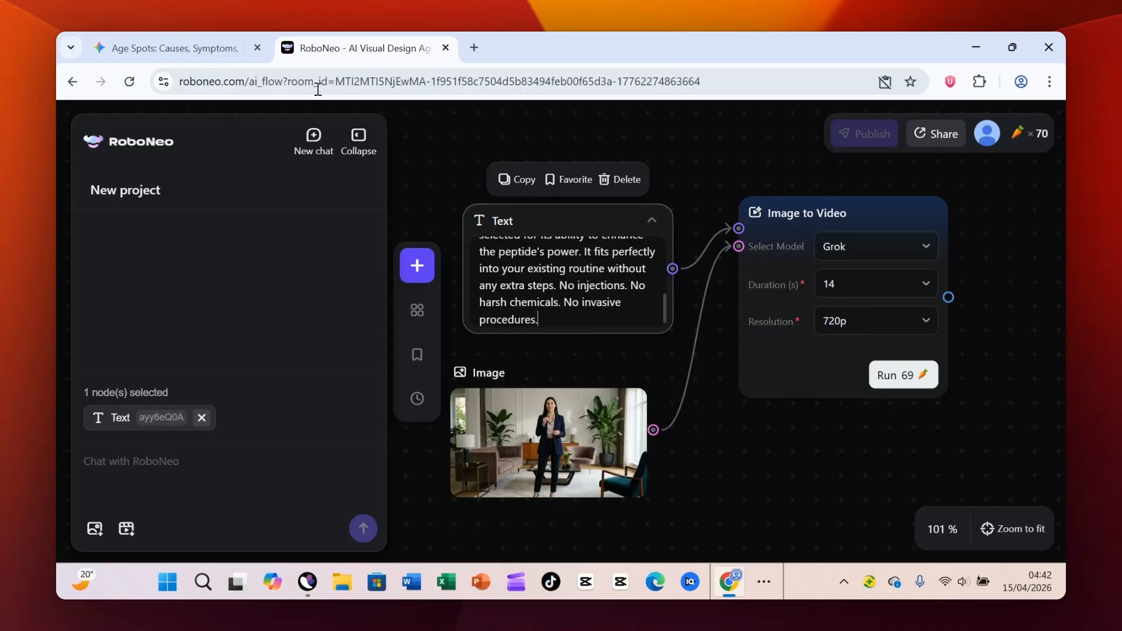
- Append Gemini's Scene 25 voice-over line to the RoboNeo Text node, replacing its opening quotation mark with "It is"
click(213, 50)
scroll(780, 319, down, 3)
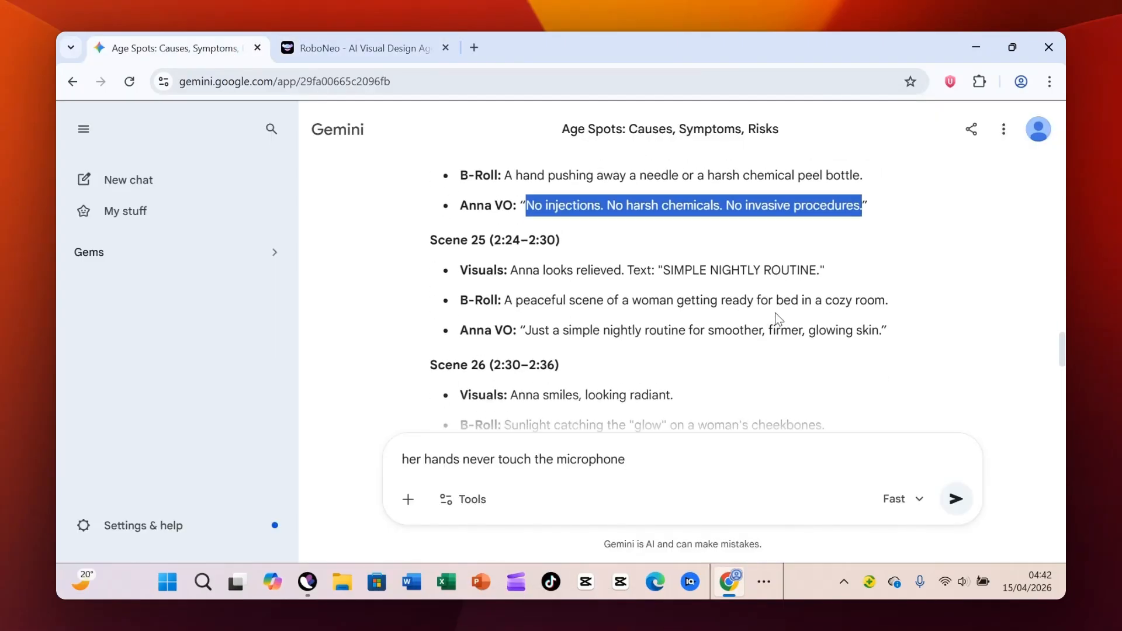
scroll(778, 319, down, 1)
drag(520, 244, 886, 248)
key(ctrl+c)
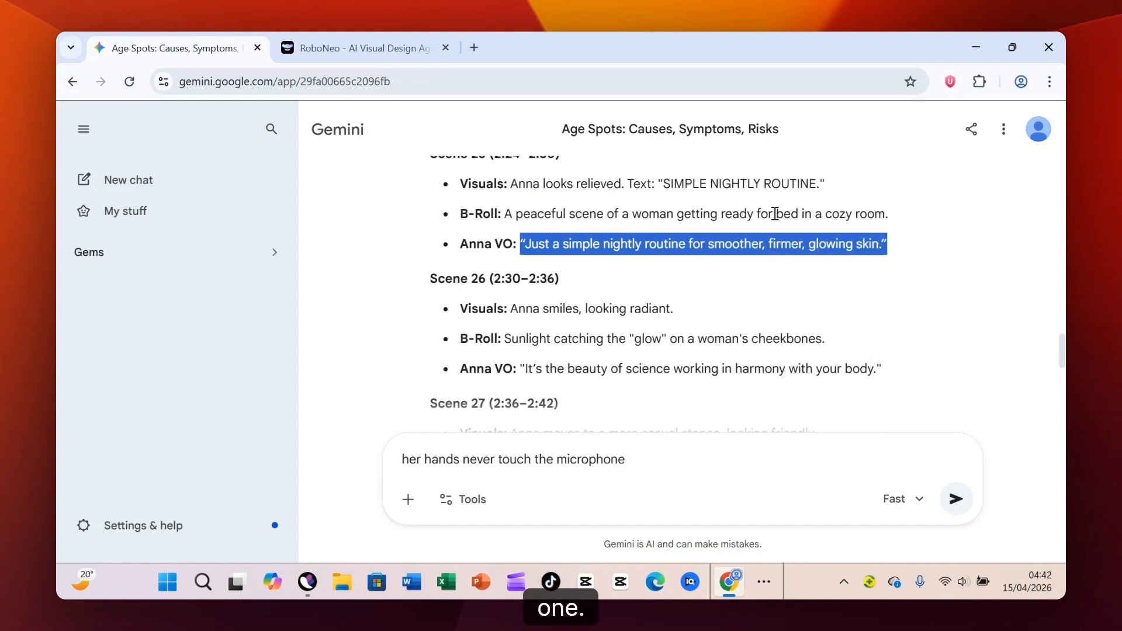
key(ctrl+Tab)
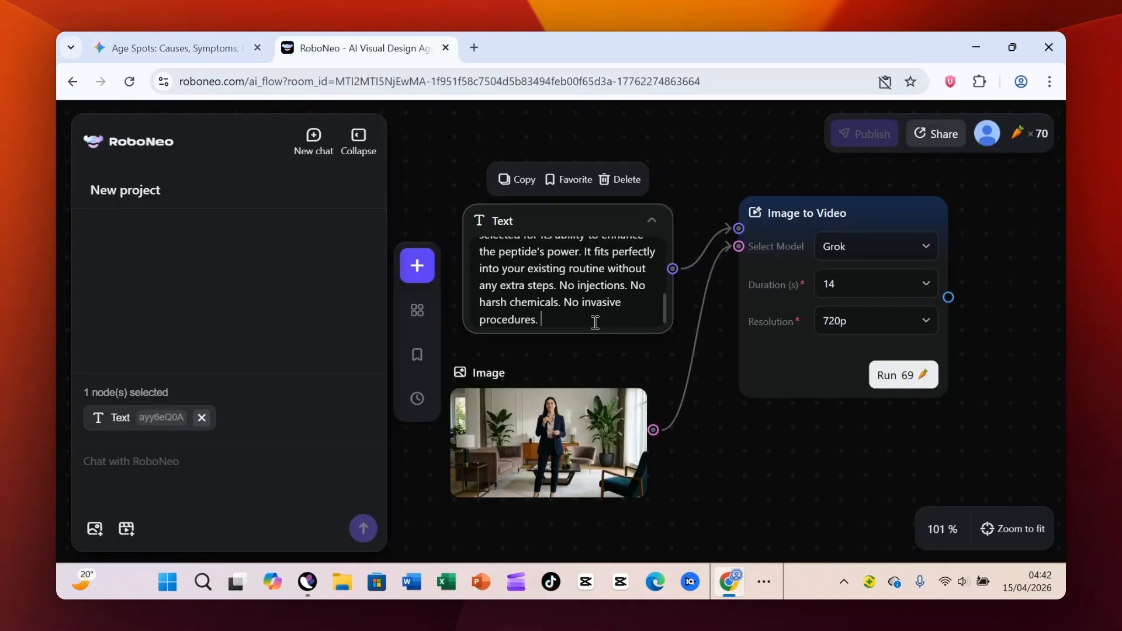
key(ctrl+v)
click(543, 285)
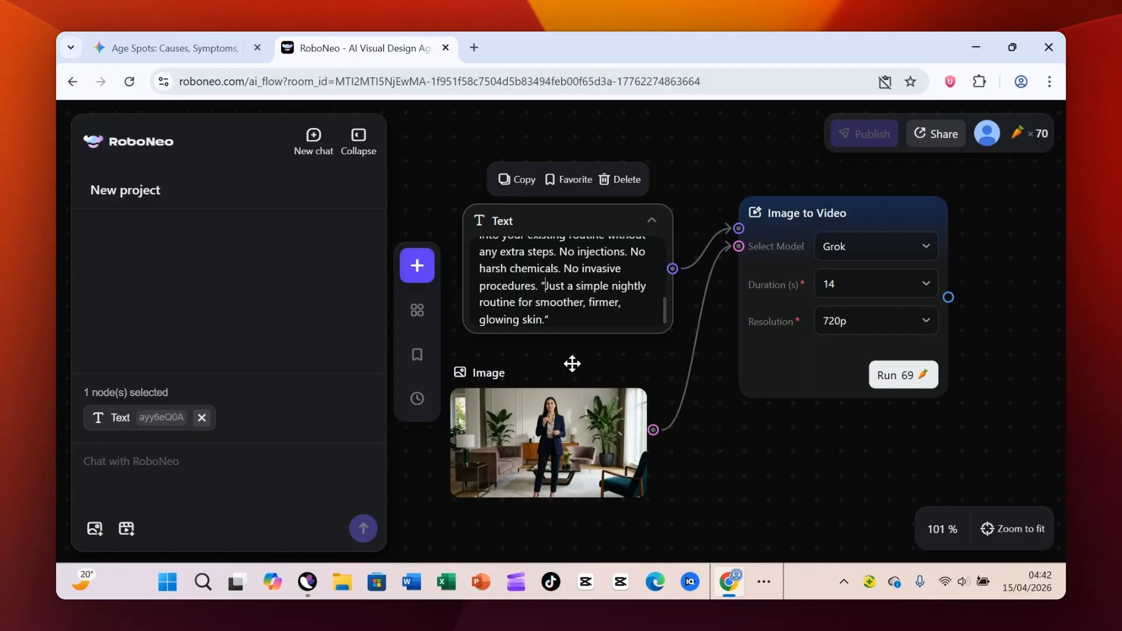
key(BackSpace)
scroll(572, 313, down, 1)
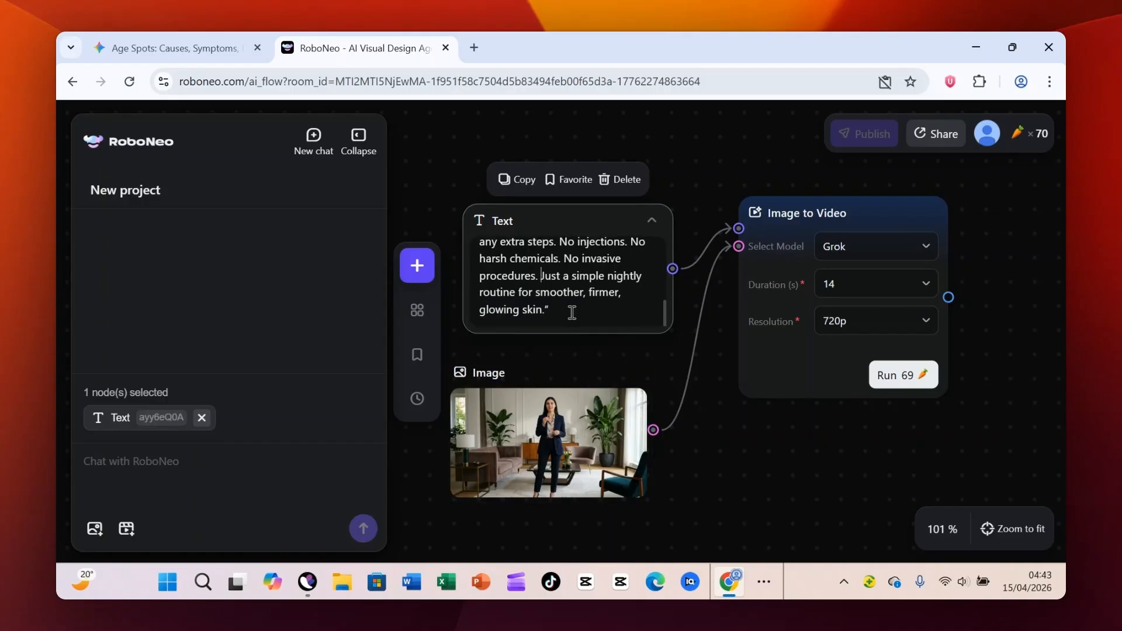
text(It is)
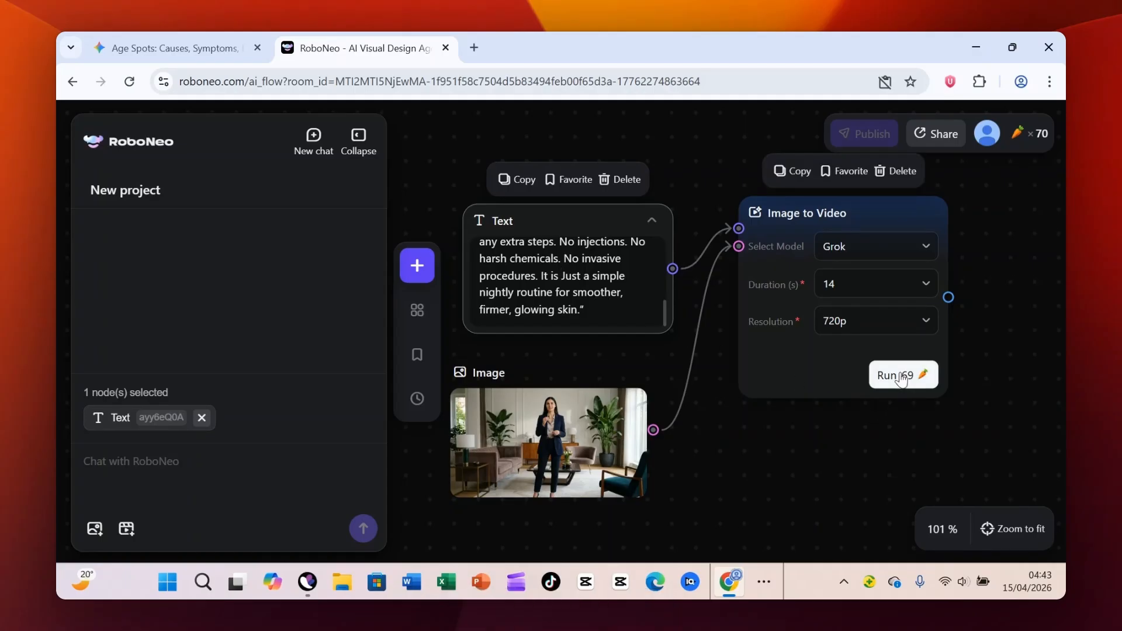
- Review the complete prompt in the Text node and run the Image to Video node
scroll(587, 313, up, 3)
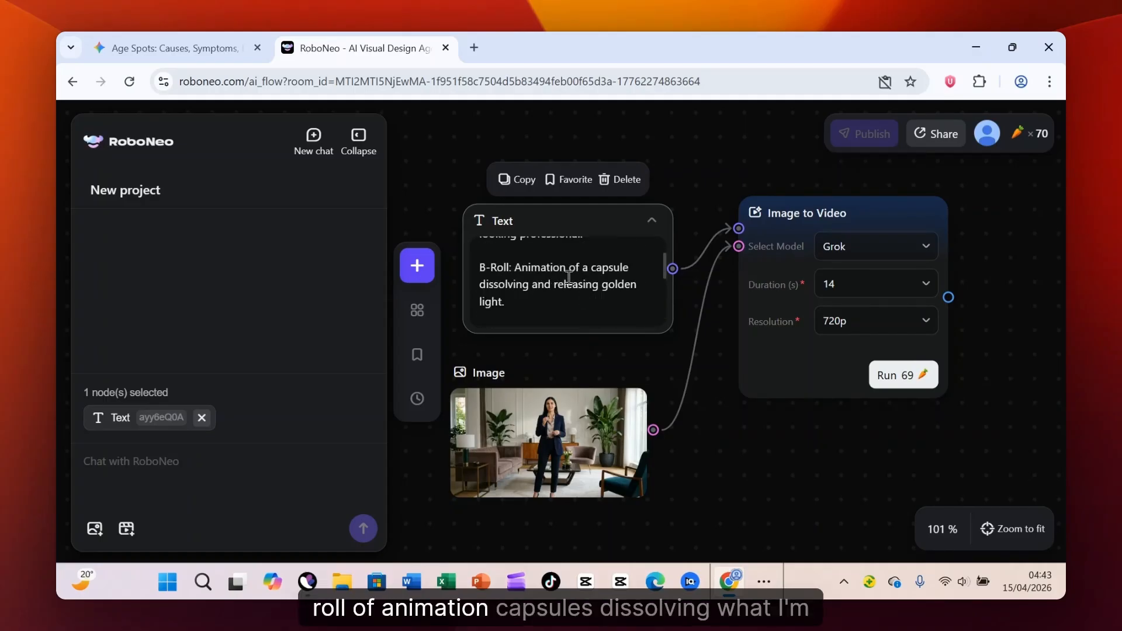
scroll(561, 292, down, 1)
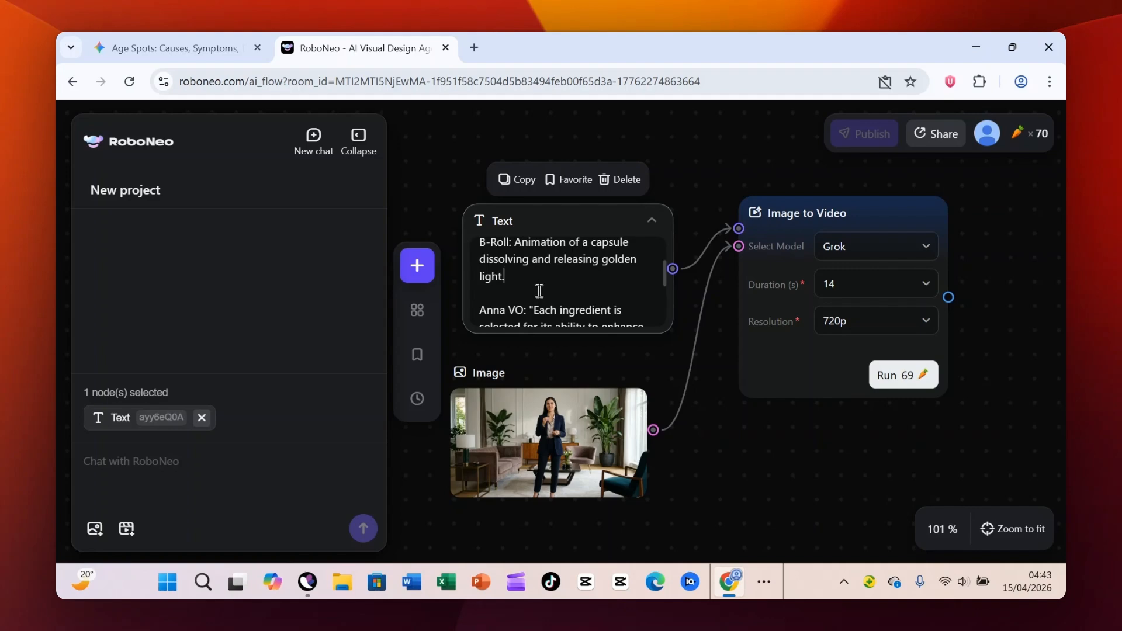
scroll(538, 287, down, 5)
scroll(544, 282, up, 2)
scroll(548, 277, down, 2)
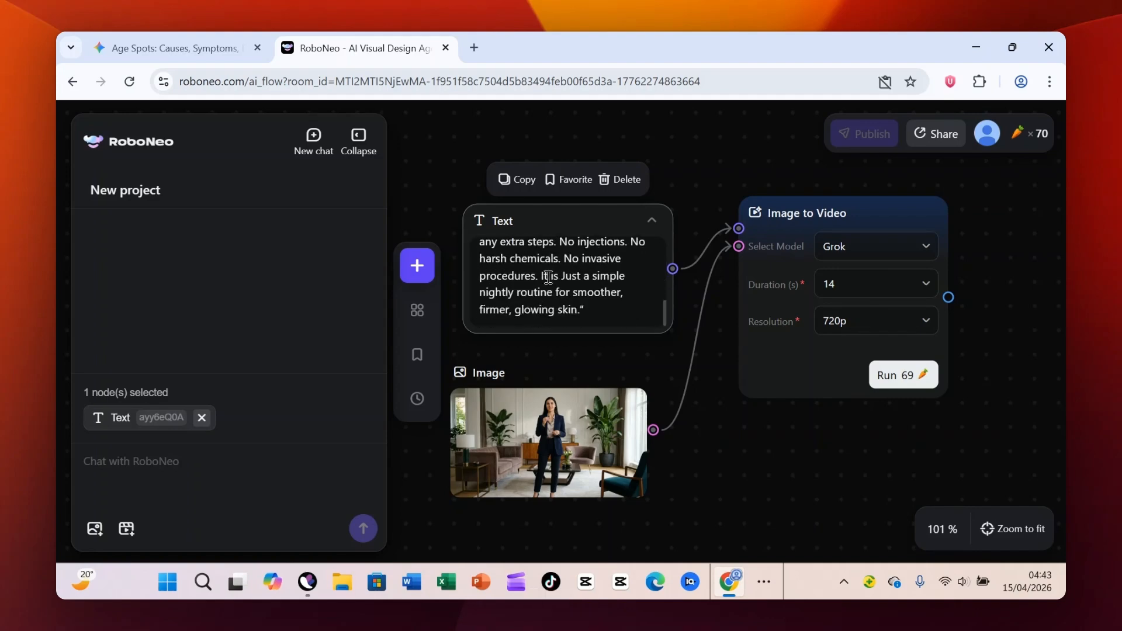
click(894, 374)
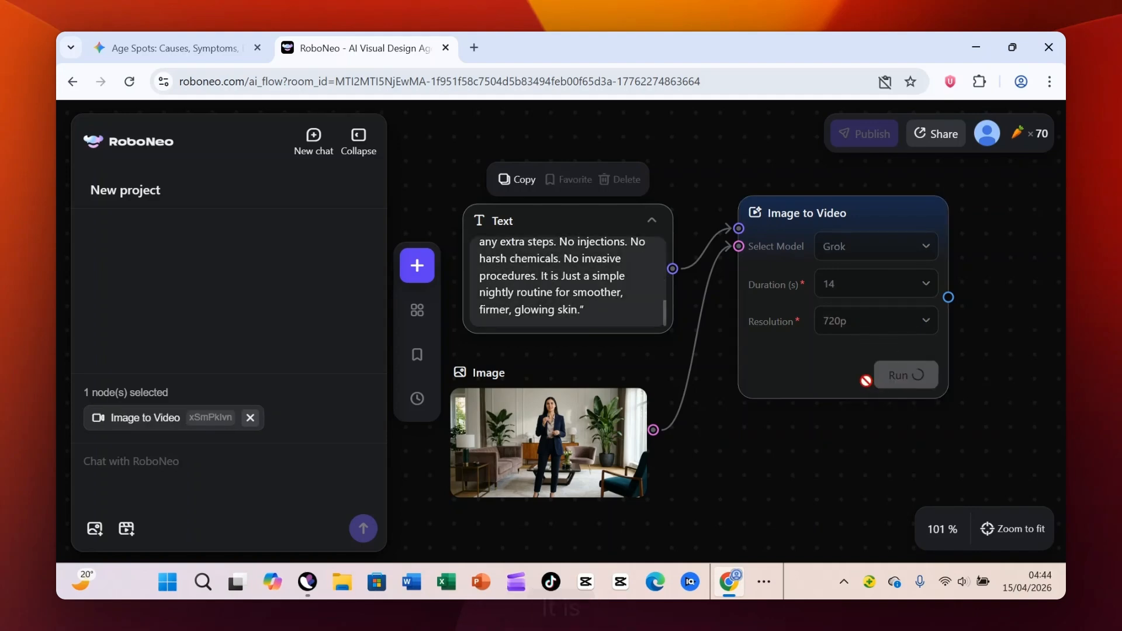
- Rearrange the workflow nodes, moving the Image to Video and Video nodes closer to the Text and Image nodes
drag(883, 209, 882, 207)
drag(660, 367, 625, 327)
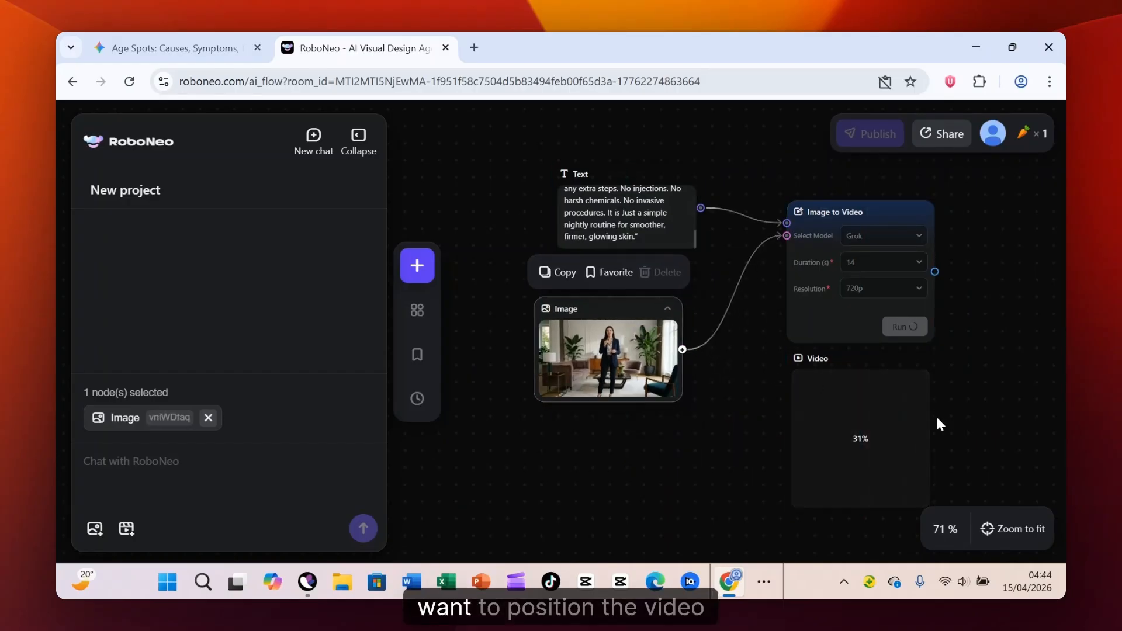
drag(875, 389, 867, 388)
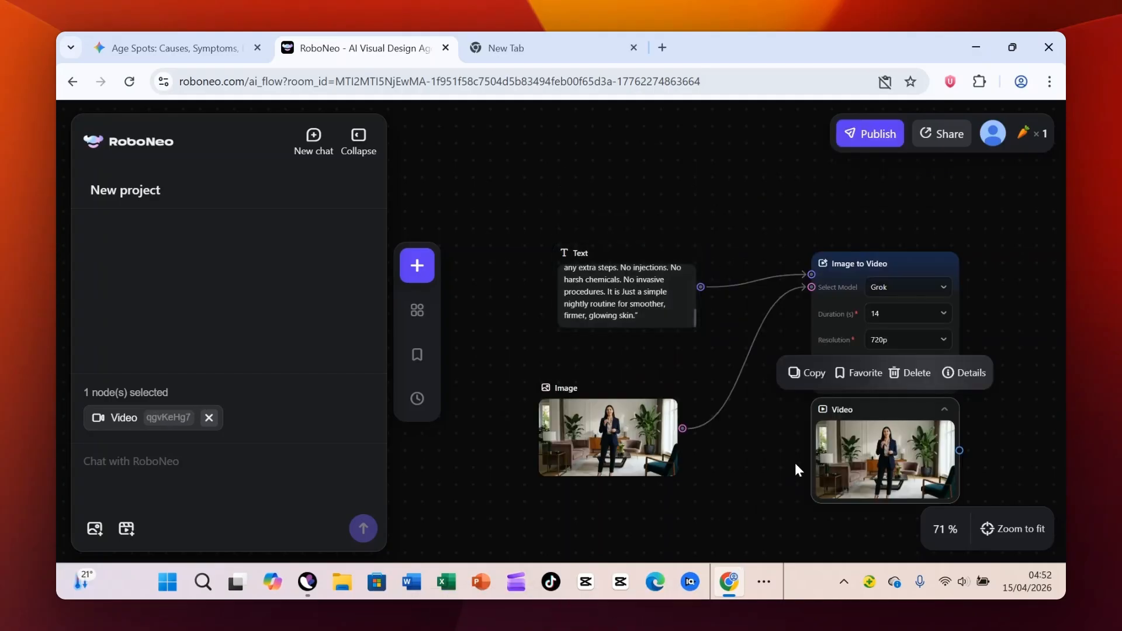
- Download the generated video from its enlarged preview, open its download folder, and close the preview
mouse_move(926, 450)
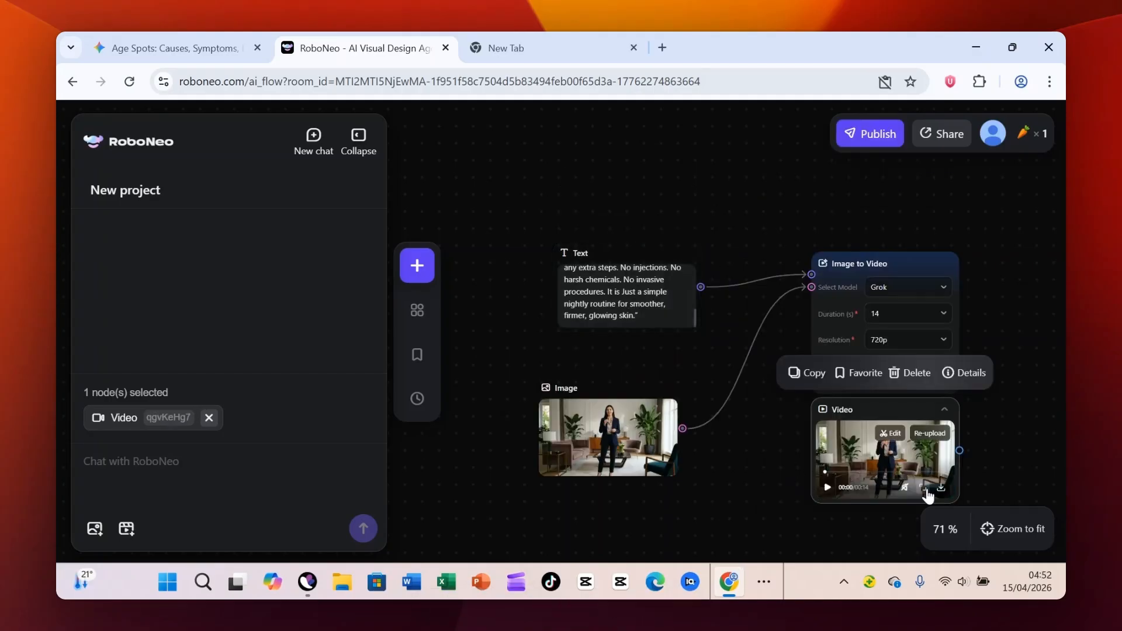
click(923, 486)
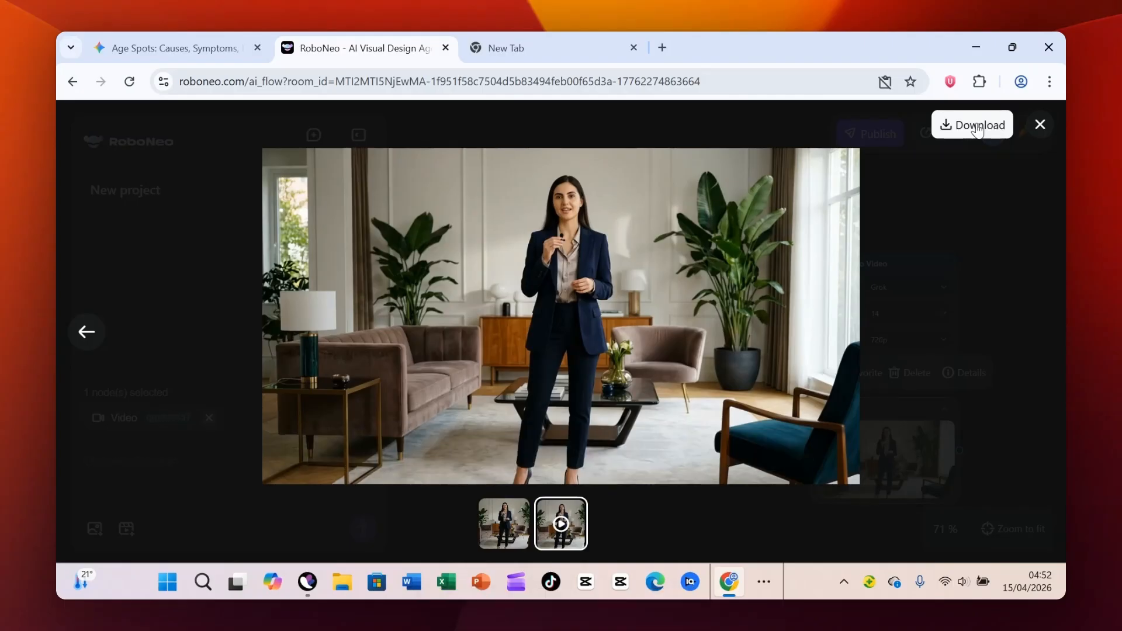
click(973, 125)
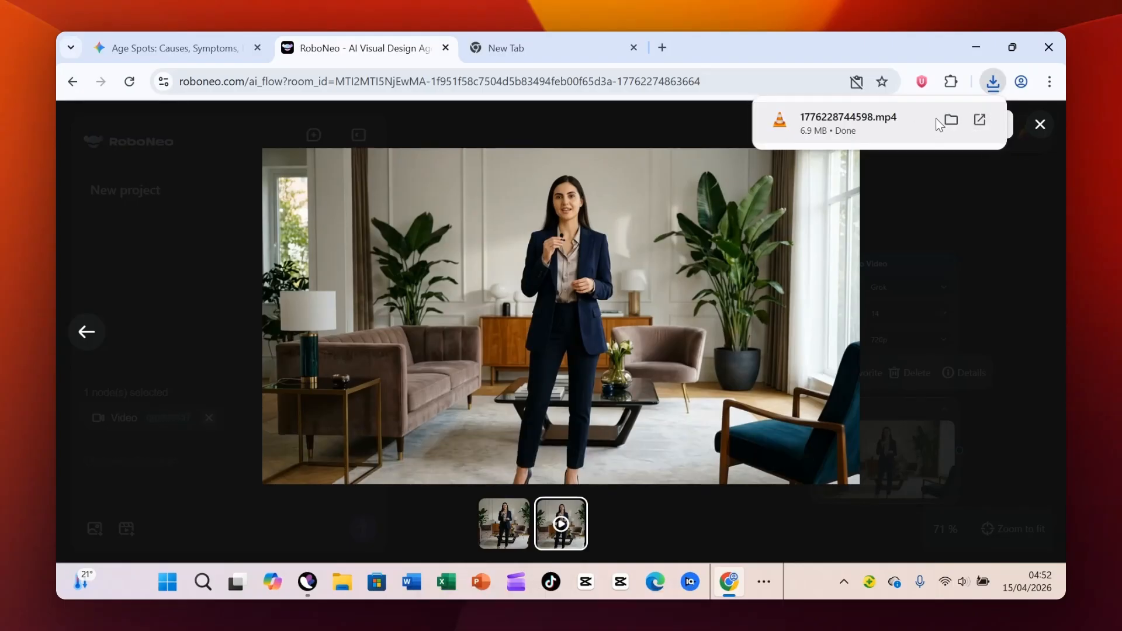
click(952, 121)
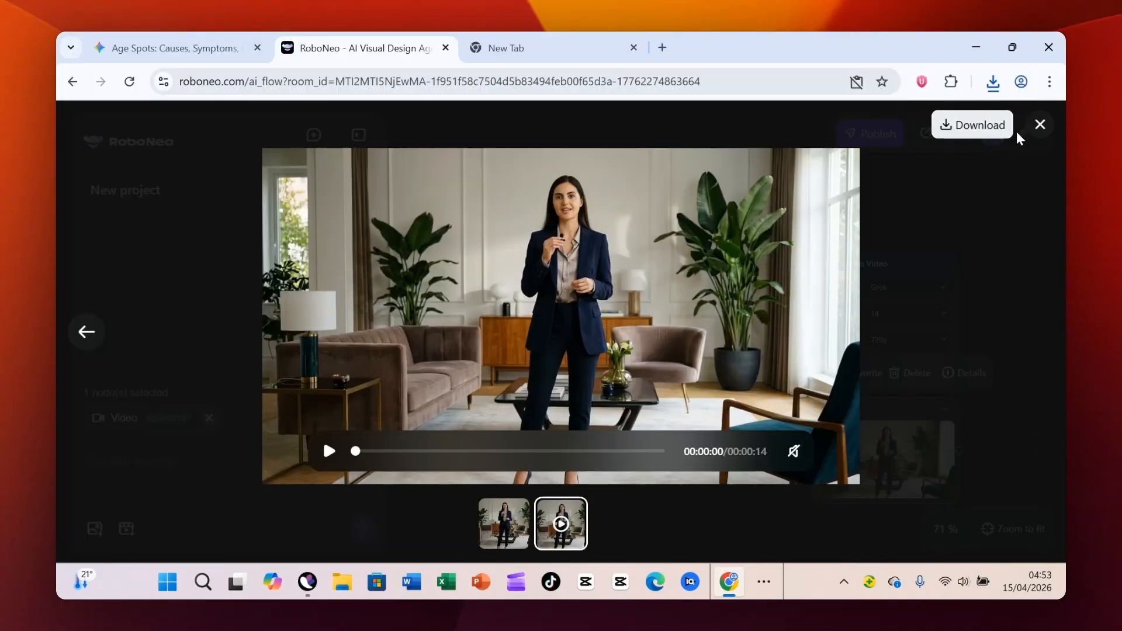
click(1039, 123)
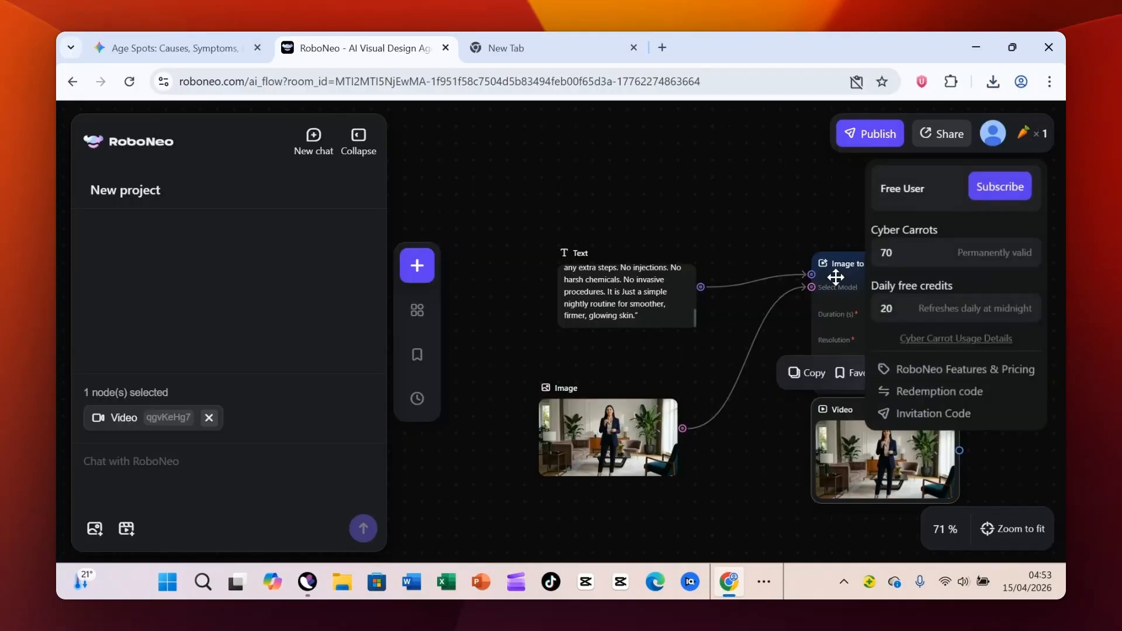
- Move the Image to Video and Video nodes slightly up and left, and shift the Text node the same way
click(728, 493)
drag(897, 353, 853, 326)
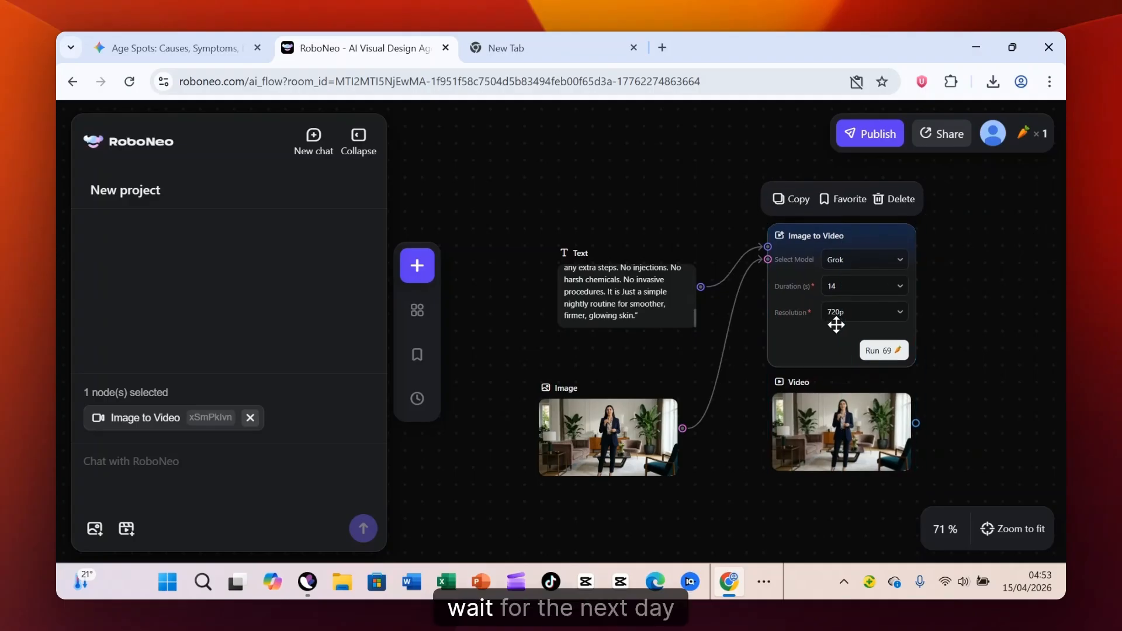
click(600, 270)
drag(600, 270, 565, 232)
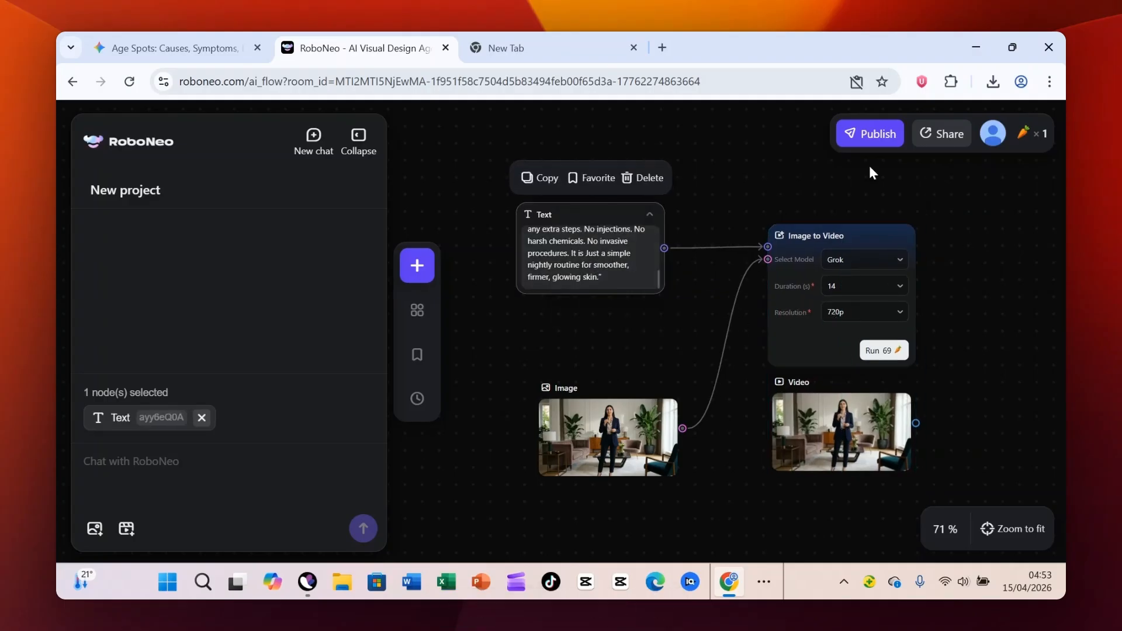
- View the remaining Cyber Carrots and the daily free credits of the account
click(1022, 135)
mouse_move(879, 333)
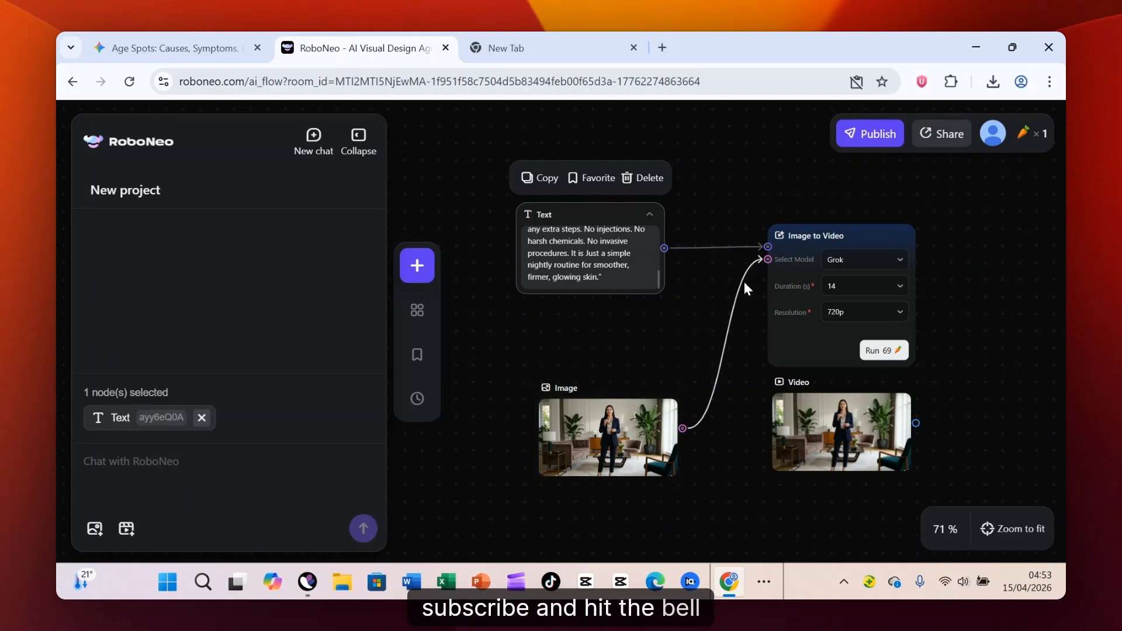
mouse_move(629, 426)
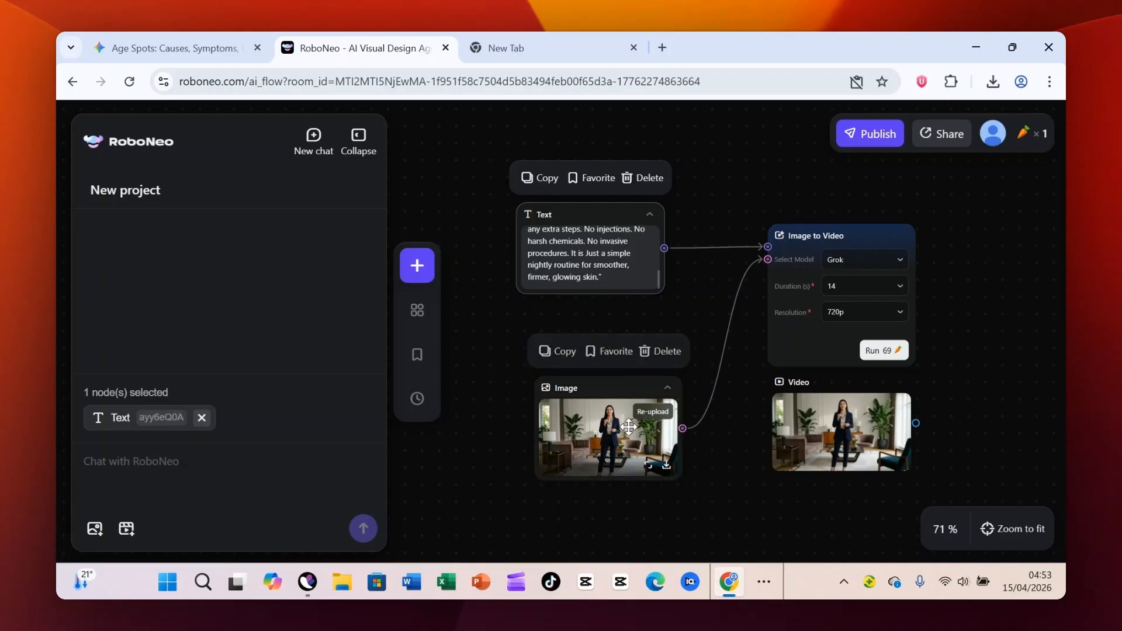